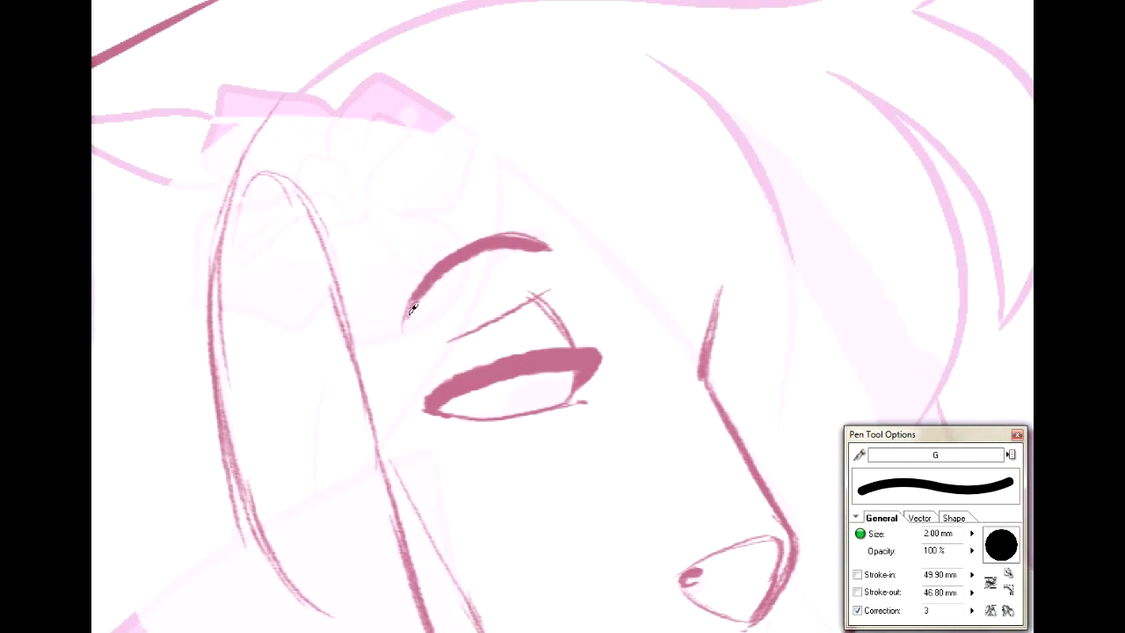
mouse_move(414, 299)
left_mouse_down()
mouse_move(409, 321)
mouse_move(479, 231)
left_mouse_up()
key("ctrl+z")
mouse_move(412, 327)
left_mouse_down()
mouse_move(542, 268)
mouse_move(607, 204)
left_mouse_up()
key("ctrl+z")
Step: Ink the inner outline of the eye, following the sketch along the upper lid, lower lid and right edge
mouse_move(442, 402)
left_mouse_down()
mouse_move(520, 415)
mouse_move(572, 398)
left_mouse_up()
mouse_move(442, 402)
left_mouse_down()
mouse_move(506, 371)
mouse_move(582, 361)
mouse_move(573, 401)
left_mouse_up()
mouse_move(450, 414)
left_mouse_down()
mouse_move(470, 389)
mouse_move(458, 412)
mouse_move(428, 399)
mouse_move(466, 414)
mouse_move(428, 399)
mouse_move(523, 355)
left_mouse_up()
key("ctrl+z")
key("ctrl+z")
key("ctrl+z")
key("ctrl+z")
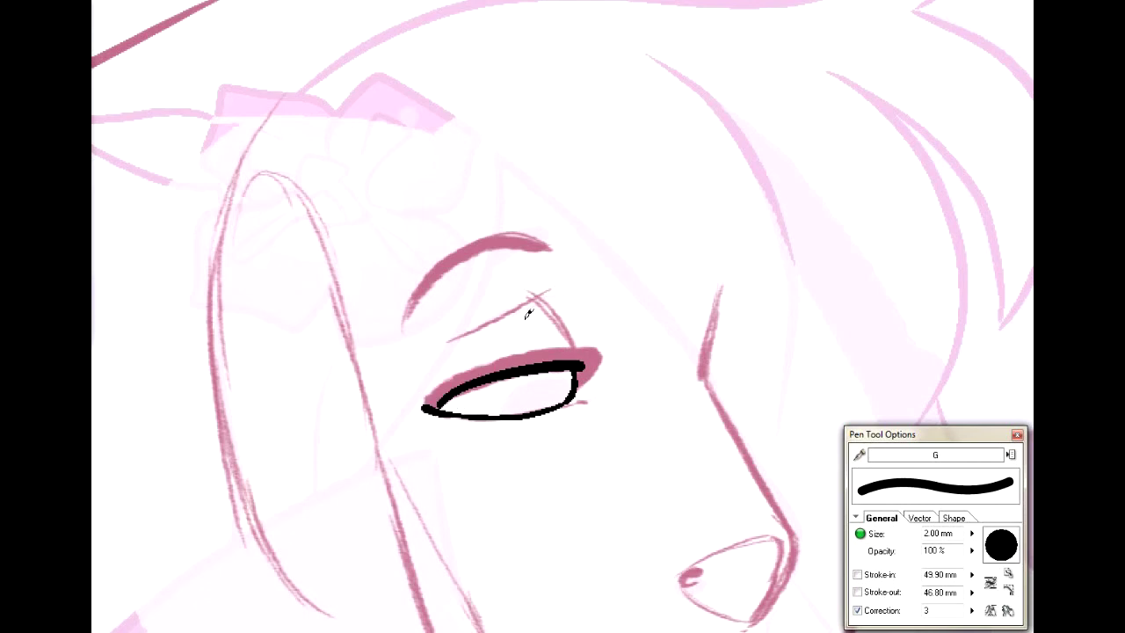
Step: Ink the two thin eyelid crease lines that meet in a peak above the eye
mouse_move(426, 406)
left_mouse_down()
mouse_move(468, 364)
mouse_move(562, 354)
left_mouse_up()
key("ctrl+z")
left_click_drag(536, 304, 569, 349)
key("ctrl+z")
key("ctrl+z")
left_click_drag(532, 297, 566, 336)
left_click_drag(442, 345, 537, 298)
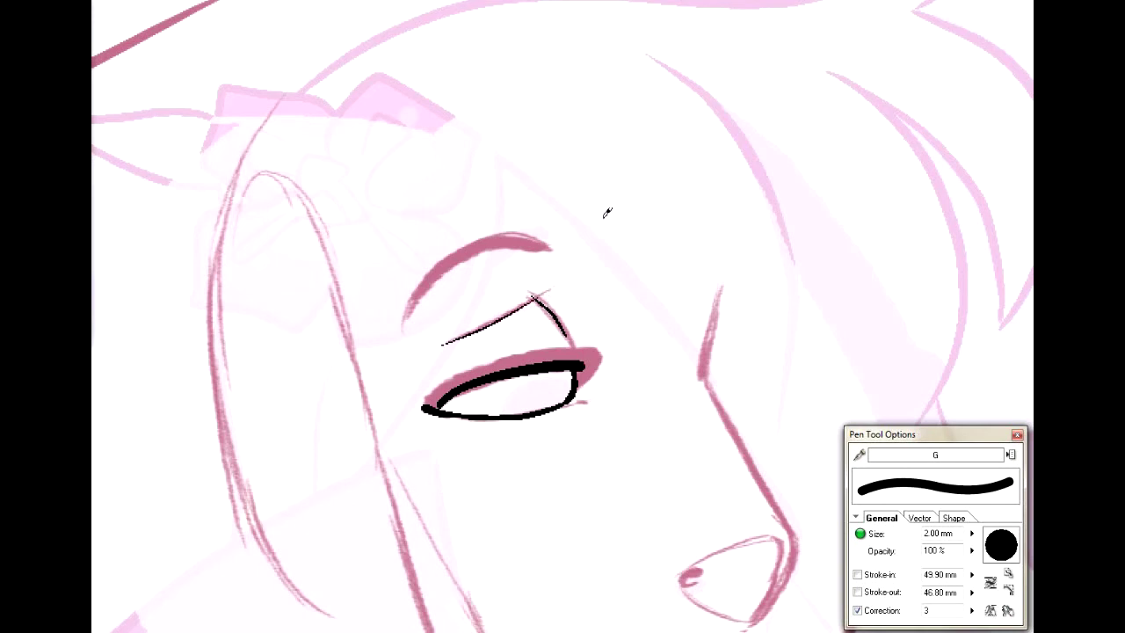
Step: Ink the thick arched eyebrow over the sketched one
left_click_drag(407, 314, 475, 239)
key("ctrl+z")
mouse_move(407, 318)
left_mouse_down()
mouse_move(466, 249)
mouse_move(516, 235)
mouse_move(552, 249)
left_mouse_up()
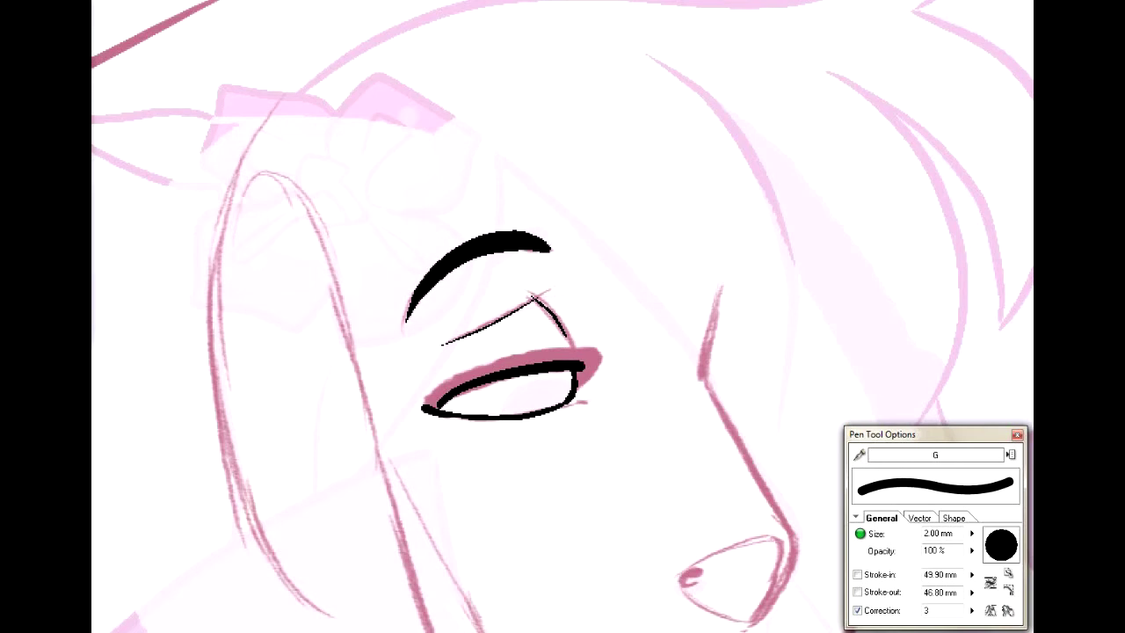
Step: Ink the thick upper lash line over the sketch and trim the eye's left corner with the Eraser
left_click_drag(562, 369, 524, 253)
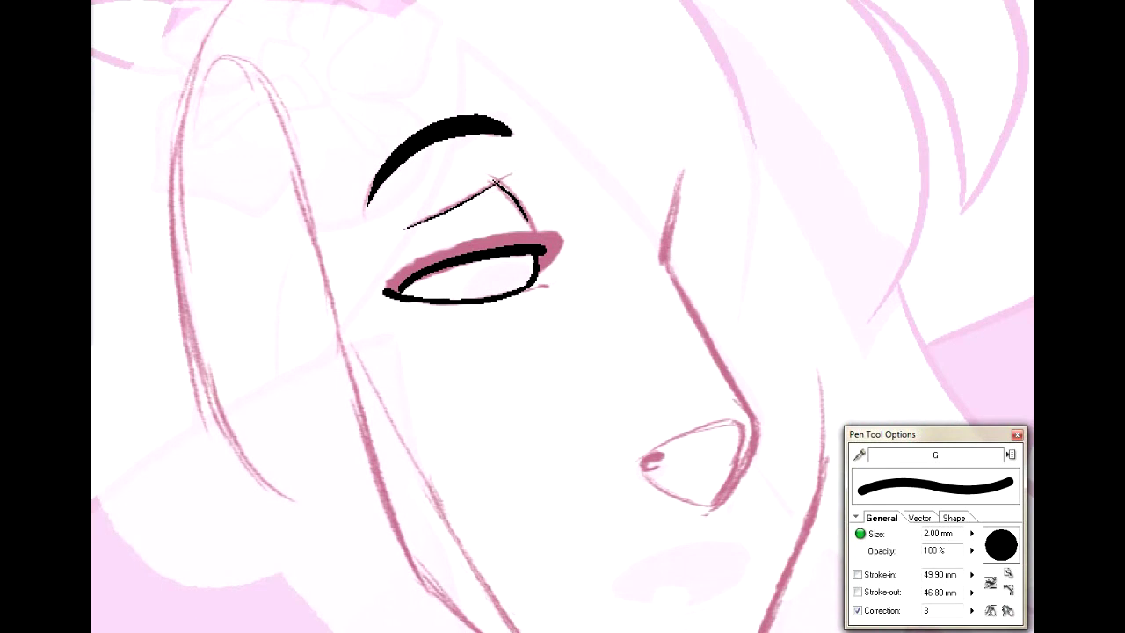
key("ctrl+plus")
left_click_drag(493, 182, 598, 317)
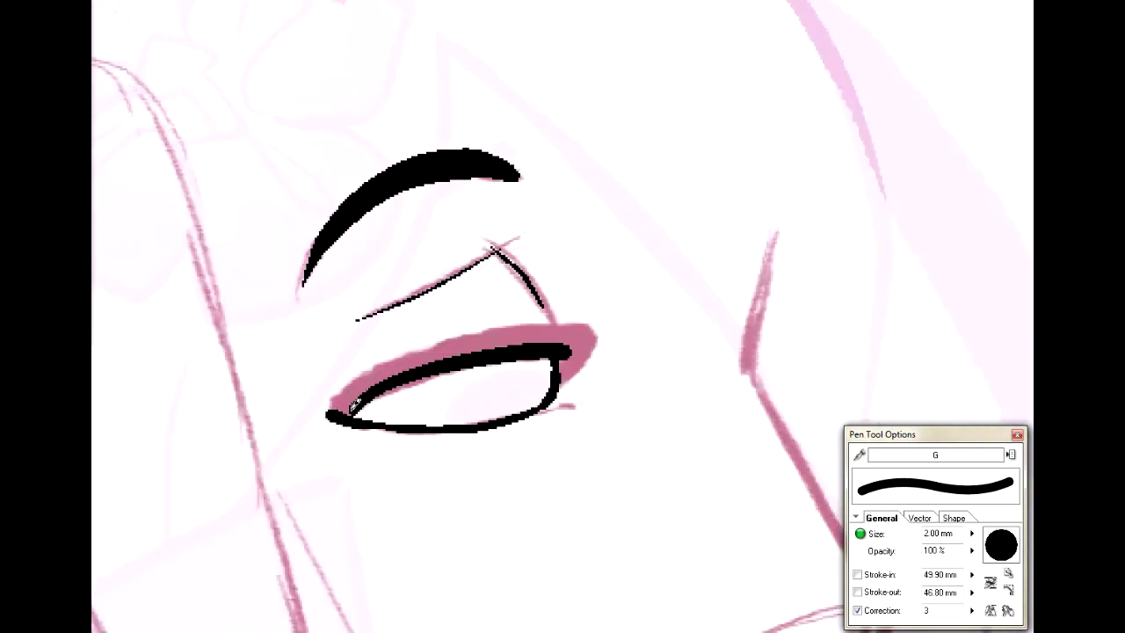
mouse_move(336, 411)
left_mouse_down()
mouse_move(436, 346)
mouse_move(545, 327)
mouse_move(589, 337)
mouse_move(567, 364)
mouse_move(580, 343)
left_mouse_up()
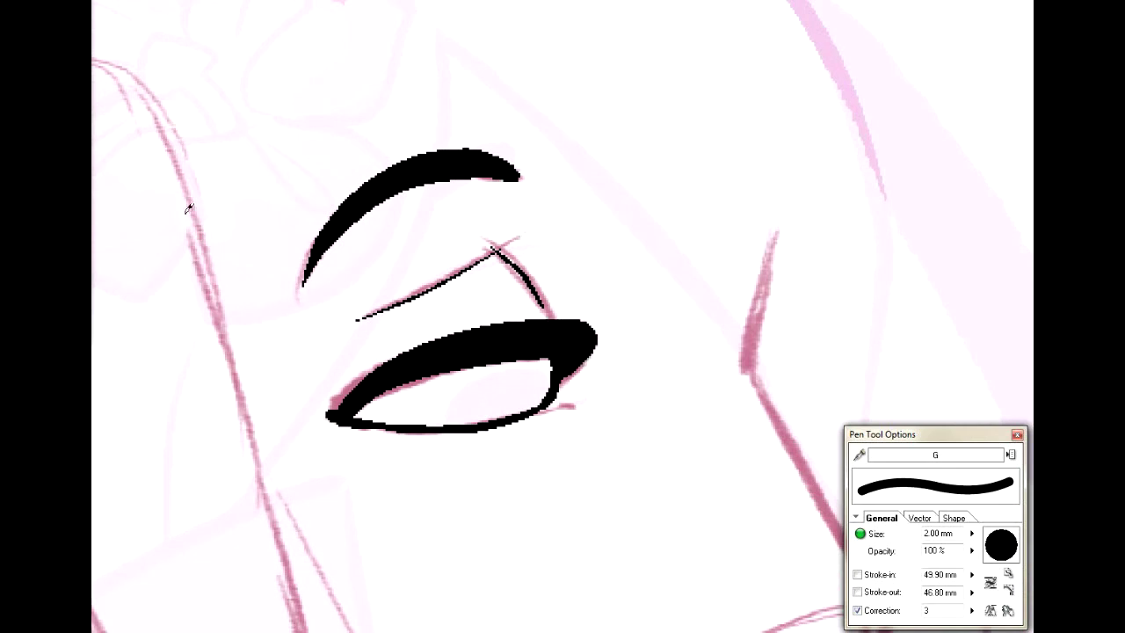
key("e")
mouse_move(329, 395)
left_mouse_down()
mouse_move(332, 415)
mouse_move(341, 401)
left_mouse_up()
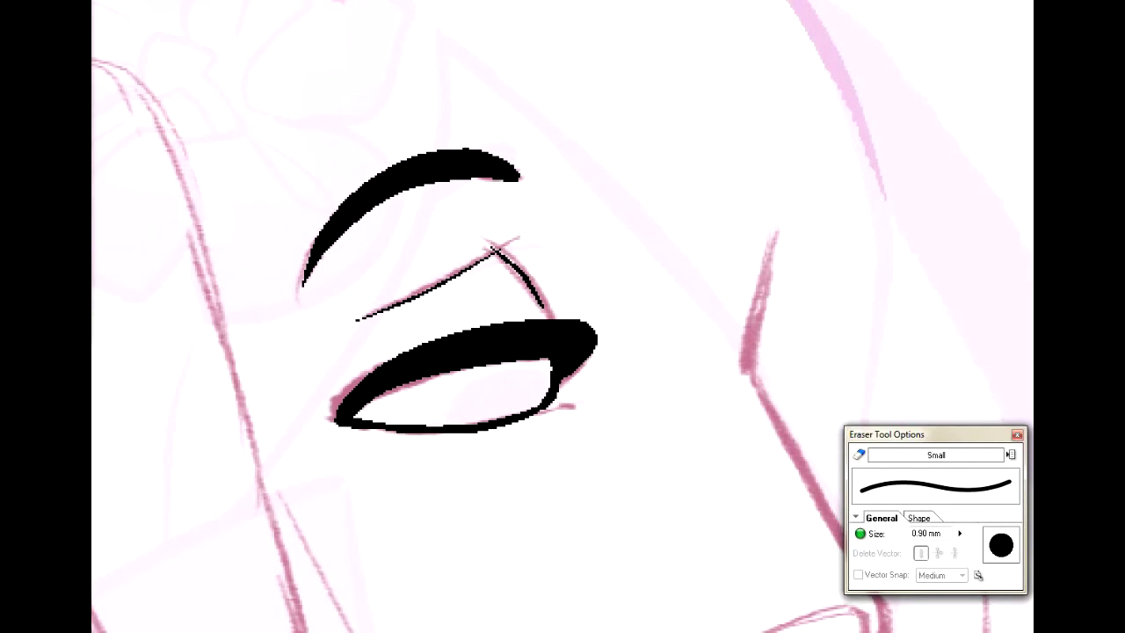
Step: Add a short pen stroke extending from the eye's lower right corner
key("p")
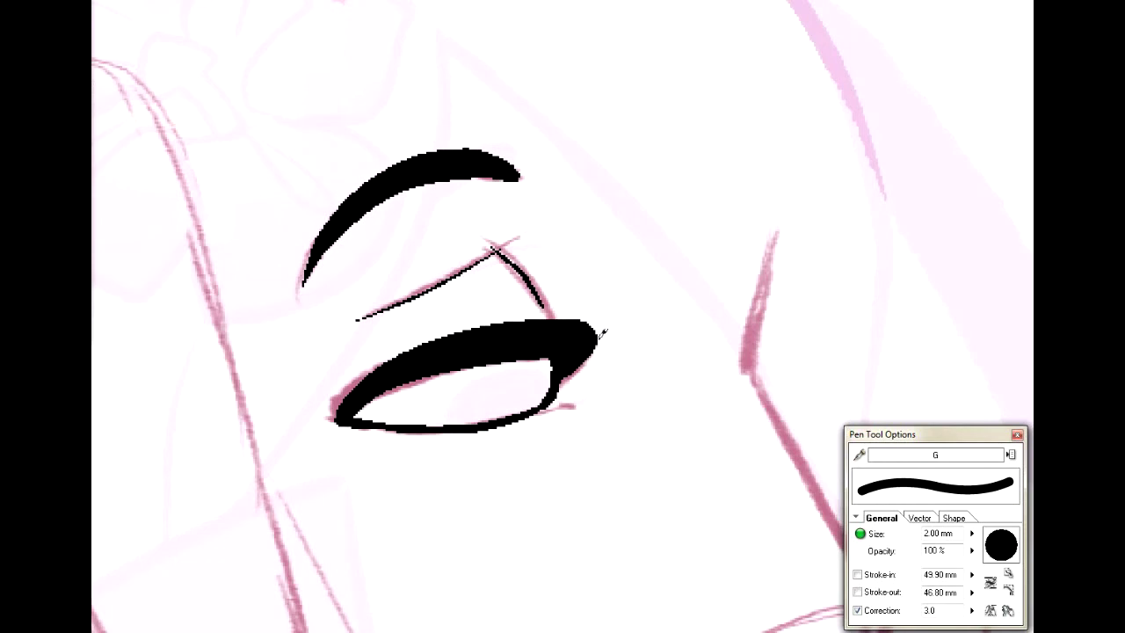
left_click_drag(332, 416, 350, 401)
key("ctrl+z")
left_click_drag(534, 408, 574, 404)
Step: Ink the bridge of the nose along the sketch with the Curve tool
left_click_drag(650, 401, 447, 255)
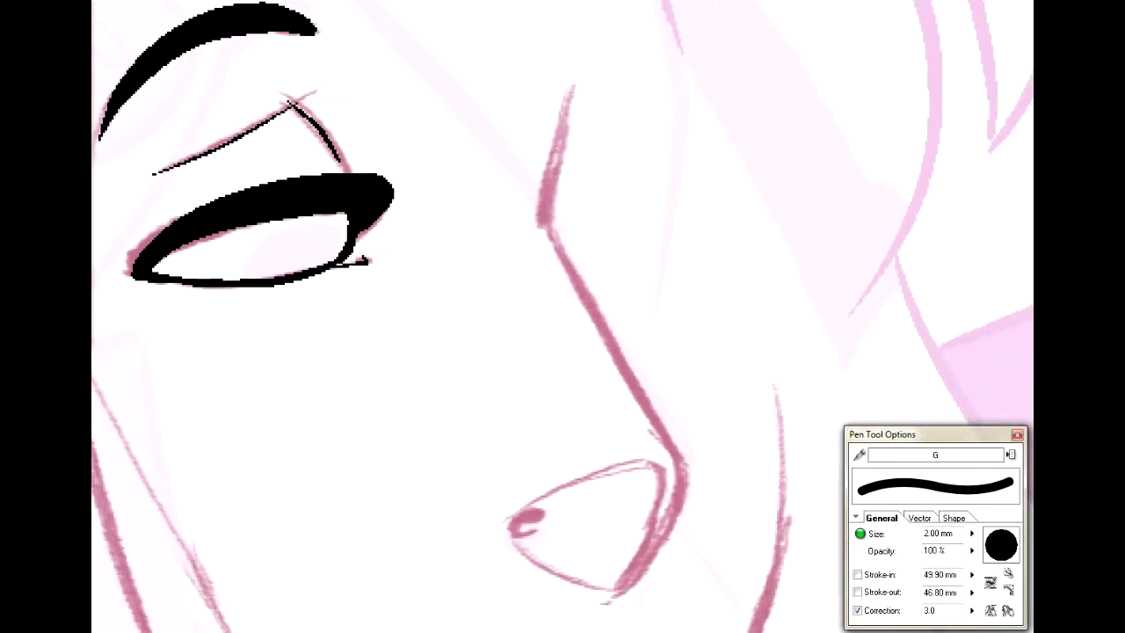
key("u")
left_click_drag(547, 221, 685, 460)
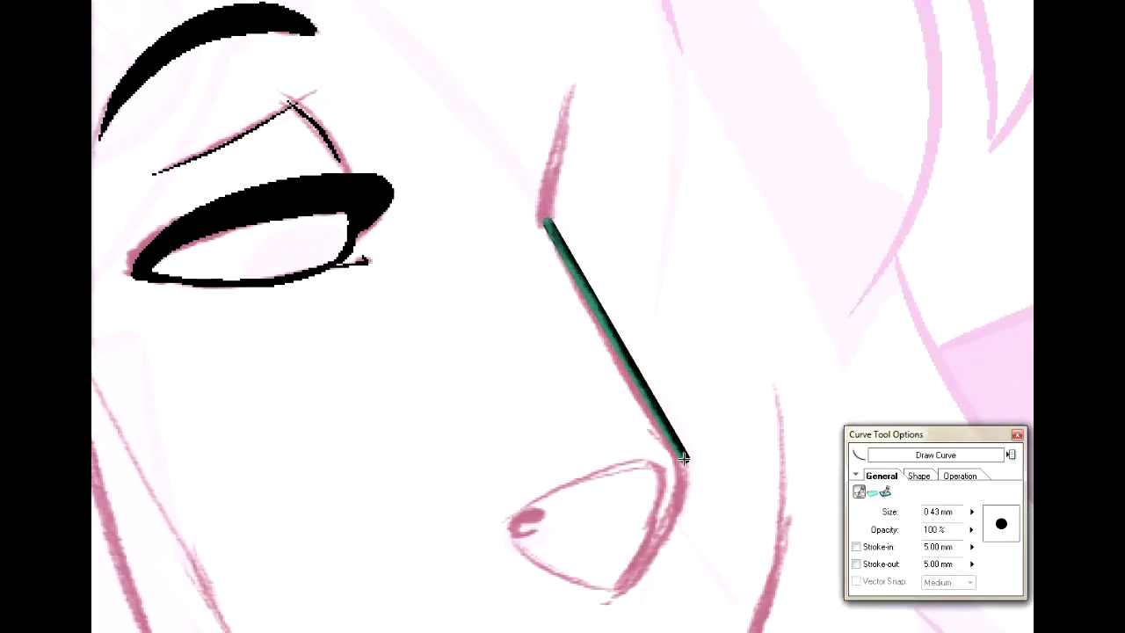
left_click(646, 400)
Step: Ink the tapered brow line above the nose bridge with the G pen so that it joins the bridge
key("p")
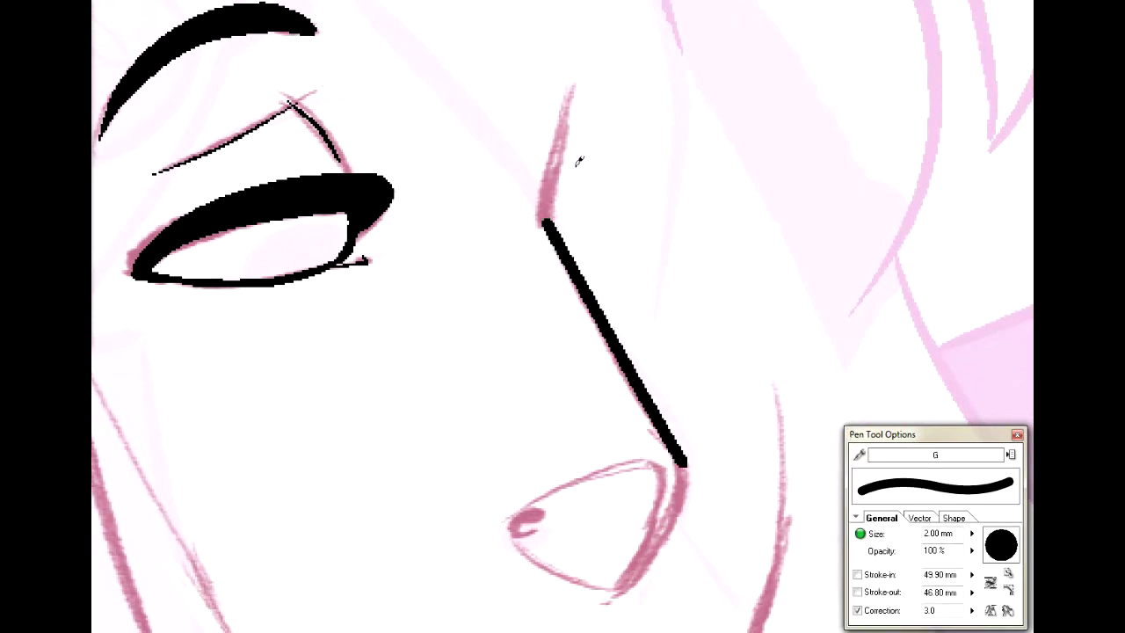
left_click_drag(553, 216, 558, 123)
key("ctrl+z")
mouse_move(573, 84)
left_mouse_down()
mouse_move(543, 207)
mouse_move(558, 231)
left_mouse_up()
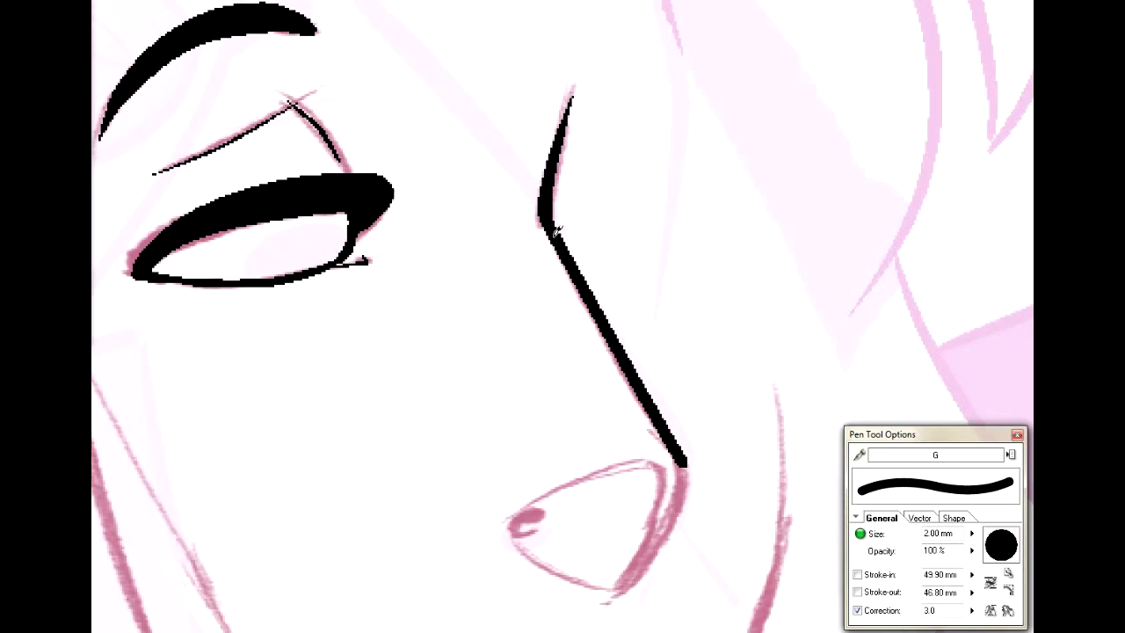
Step: Ink the curved nose tip continuing from the bridge and the small hooked nostril
mouse_move(758, 525)
left_mouse_down()
mouse_move(700, 408)
mouse_move(728, 350)
left_mouse_up()
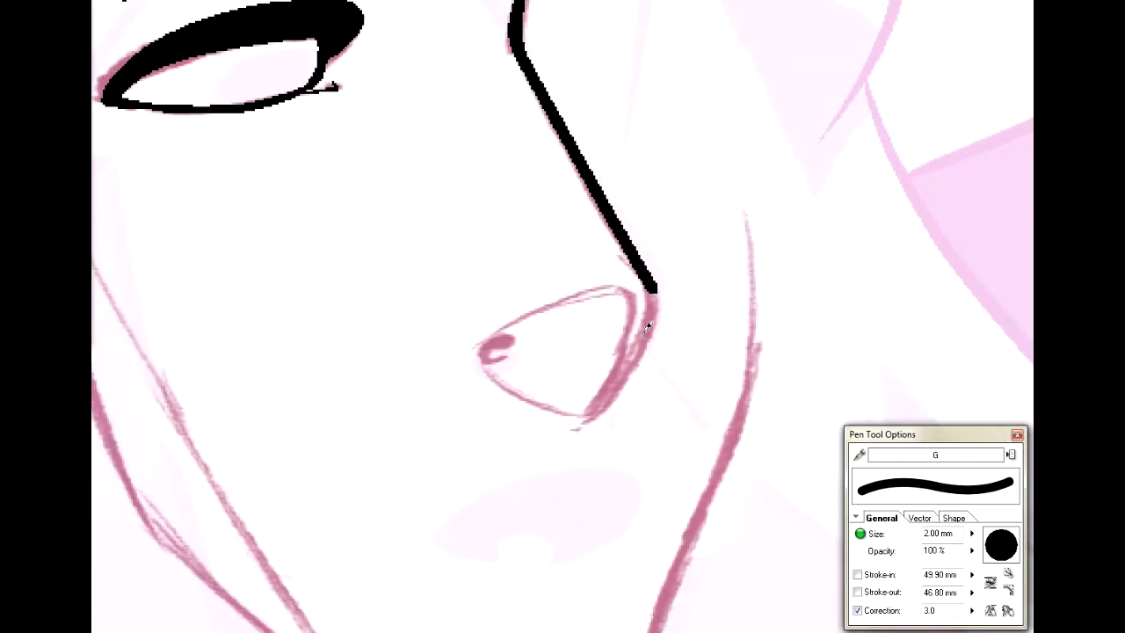
mouse_move(646, 277)
left_mouse_down()
mouse_move(653, 336)
mouse_move(603, 422)
left_mouse_up()
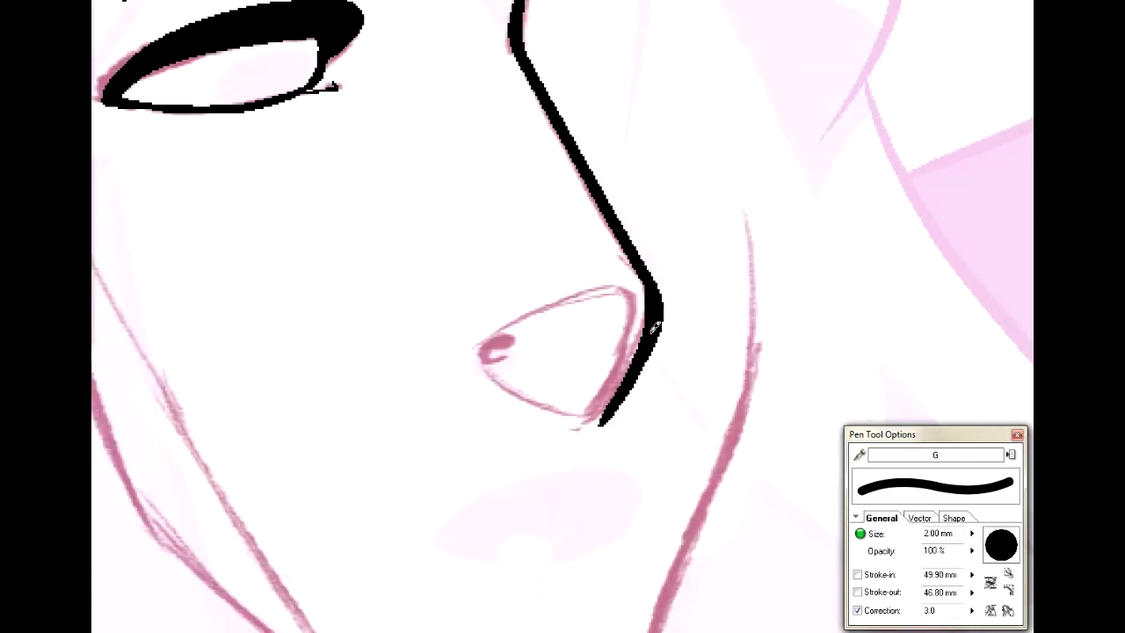
key("ctrl+z")
mouse_move(647, 275)
left_mouse_down()
mouse_move(649, 354)
mouse_move(587, 419)
left_mouse_up()
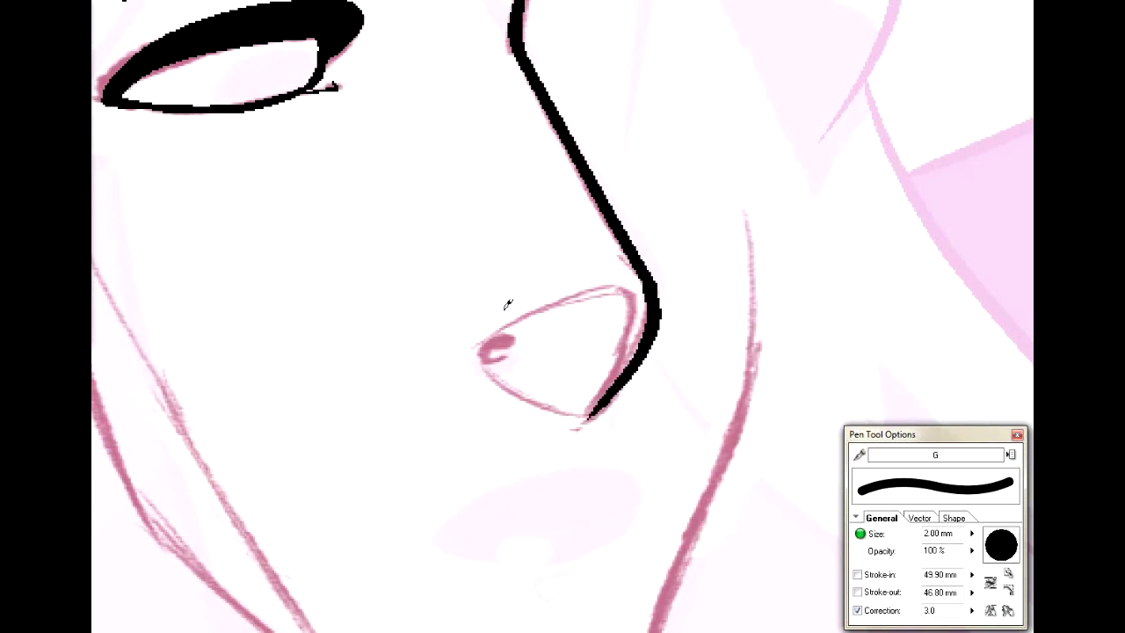
mouse_move(513, 337)
left_mouse_down()
mouse_move(483, 345)
mouse_move(509, 358)
left_mouse_up()
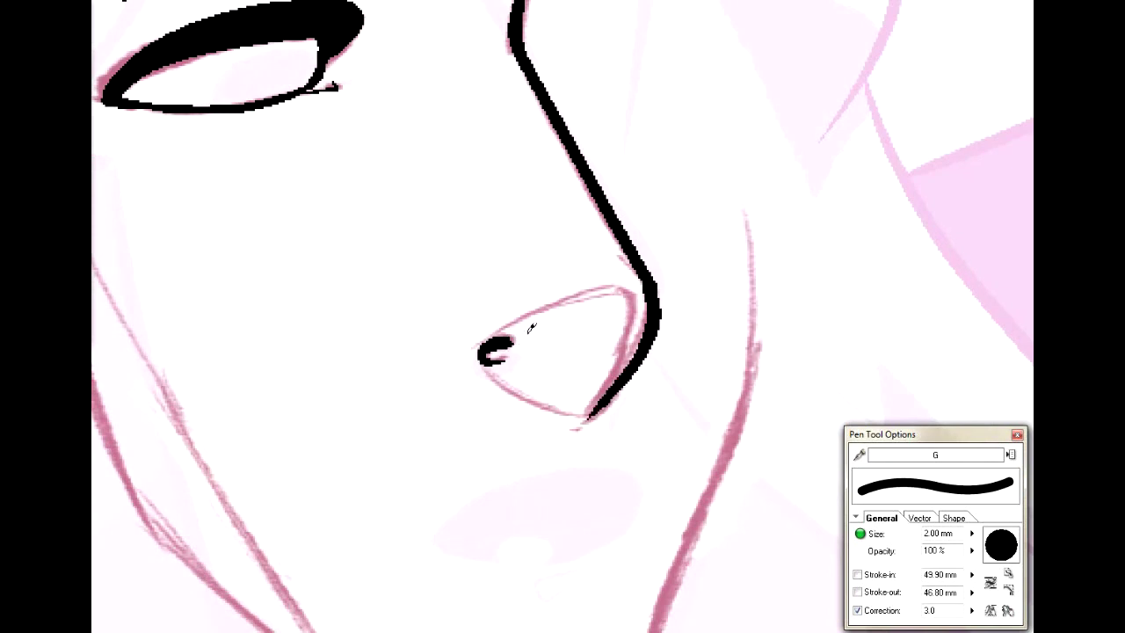
Step: Ink the jawline down to the chin and the contour rising from the chin on the right side
mouse_move(528, 395)
left_mouse_down()
mouse_move(441, 160)
mouse_move(643, 221)
left_mouse_up()
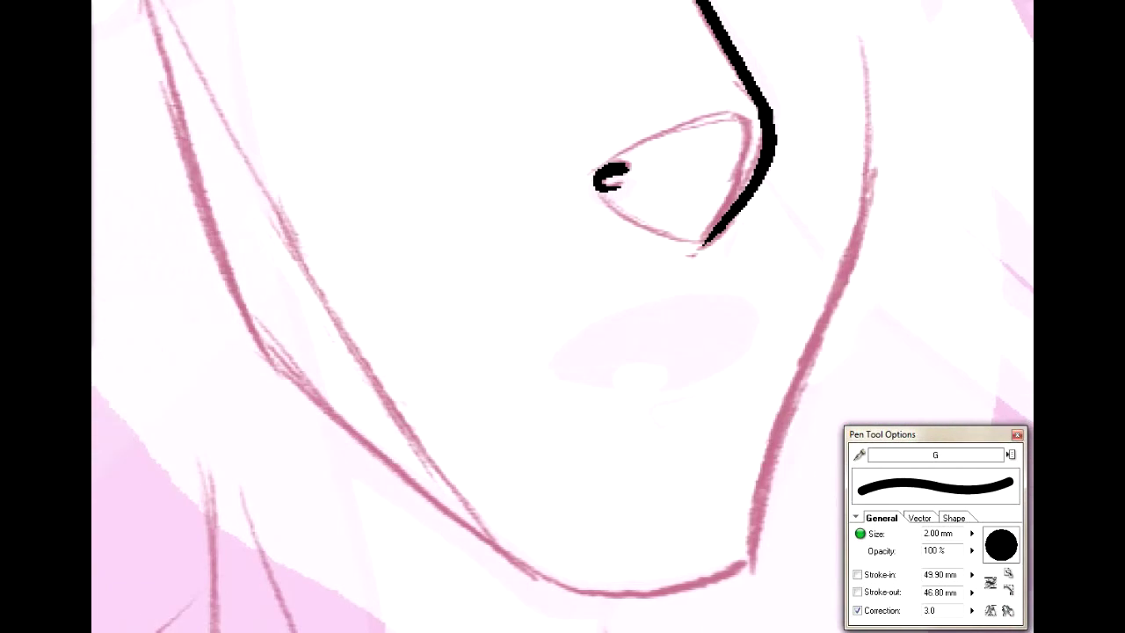
key("Delete")
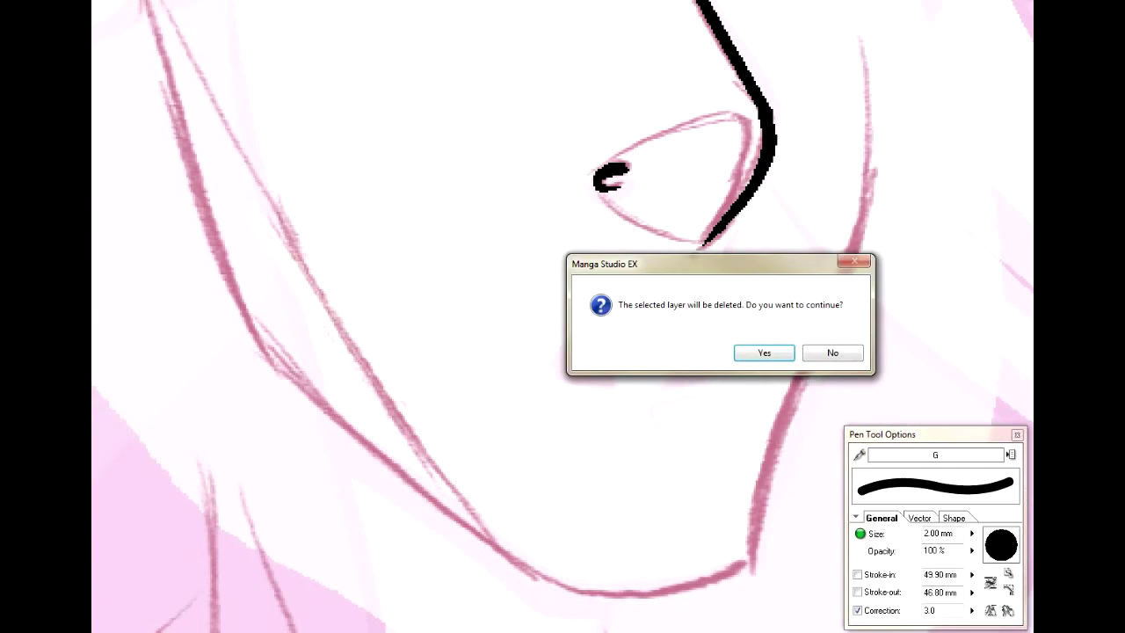
left_click(835, 351)
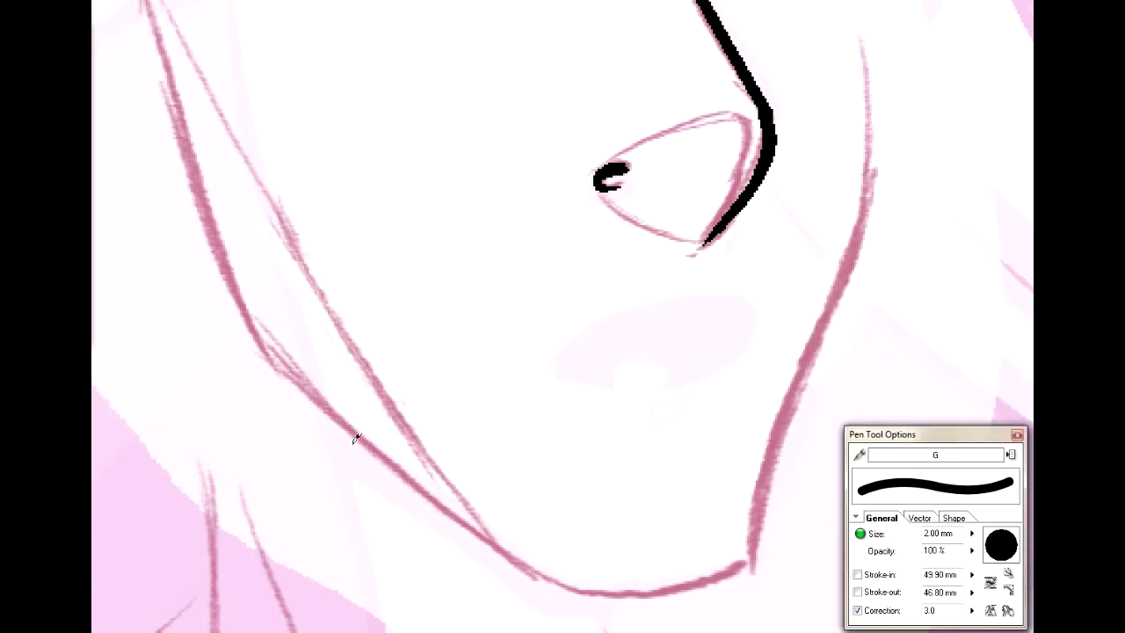
left_click_drag(324, 403, 531, 573)
key("ctrl+z")
left_click_drag(334, 411, 494, 554)
key("ctrl+z")
mouse_move(331, 401)
left_mouse_down()
mouse_move(455, 516)
mouse_move(553, 576)
mouse_move(657, 595)
mouse_move(753, 562)
left_mouse_up()
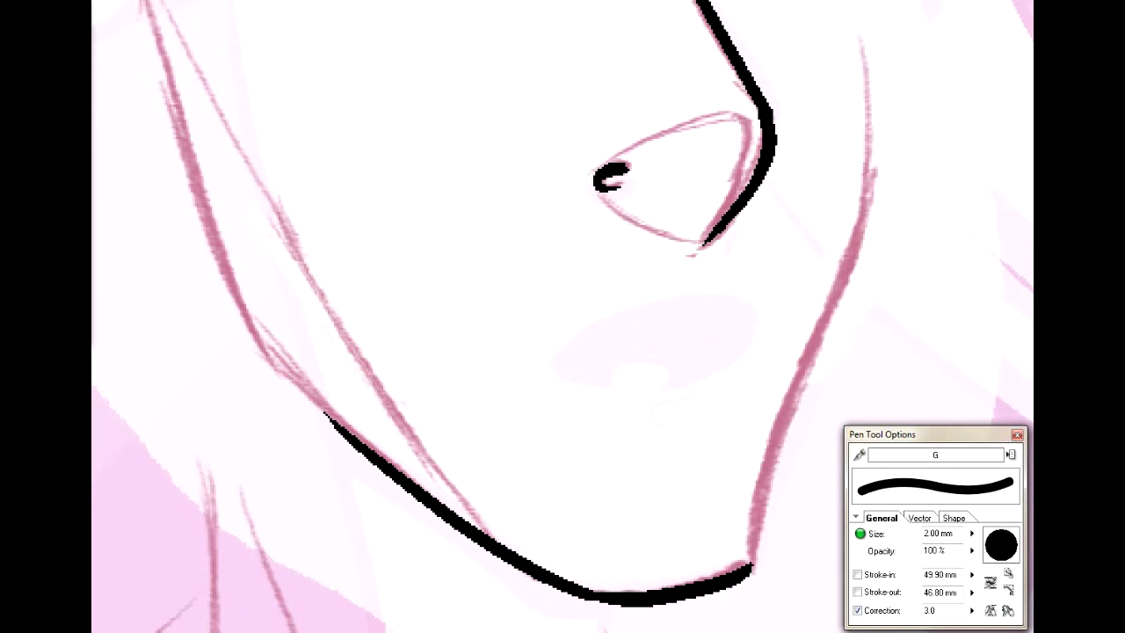
mouse_move(869, 199)
left_mouse_down()
mouse_move(858, 255)
mouse_move(796, 392)
mouse_move(761, 542)
mouse_move(852, 254)
mouse_move(752, 501)
mouse_move(738, 585)
left_mouse_up()
key("ctrl+z")
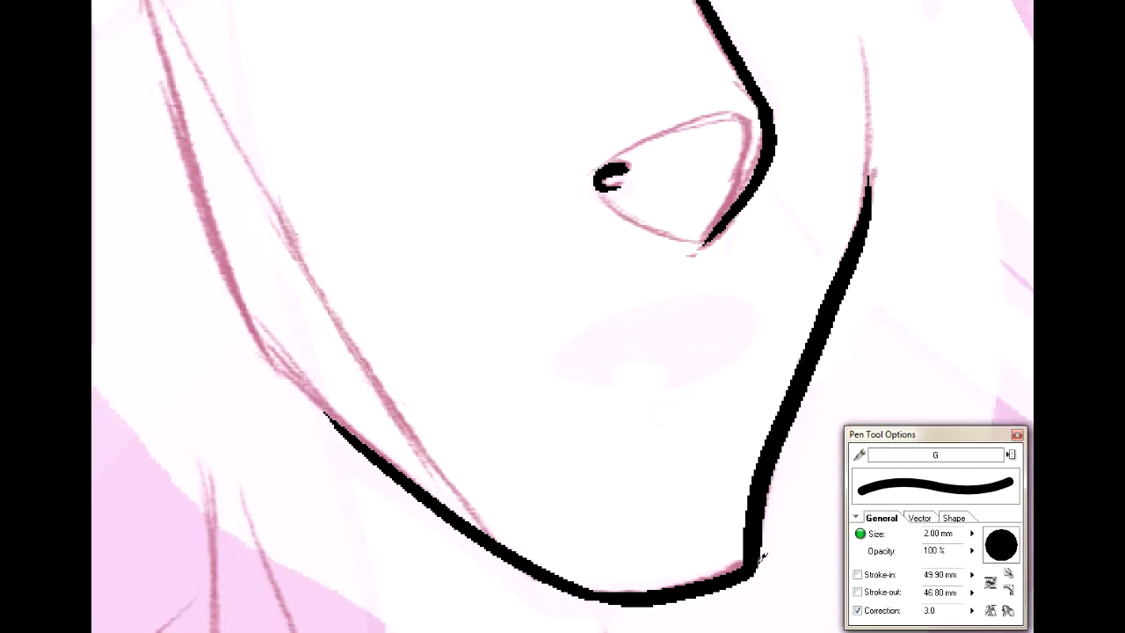
left_click_drag(334, 18, 835, 620)
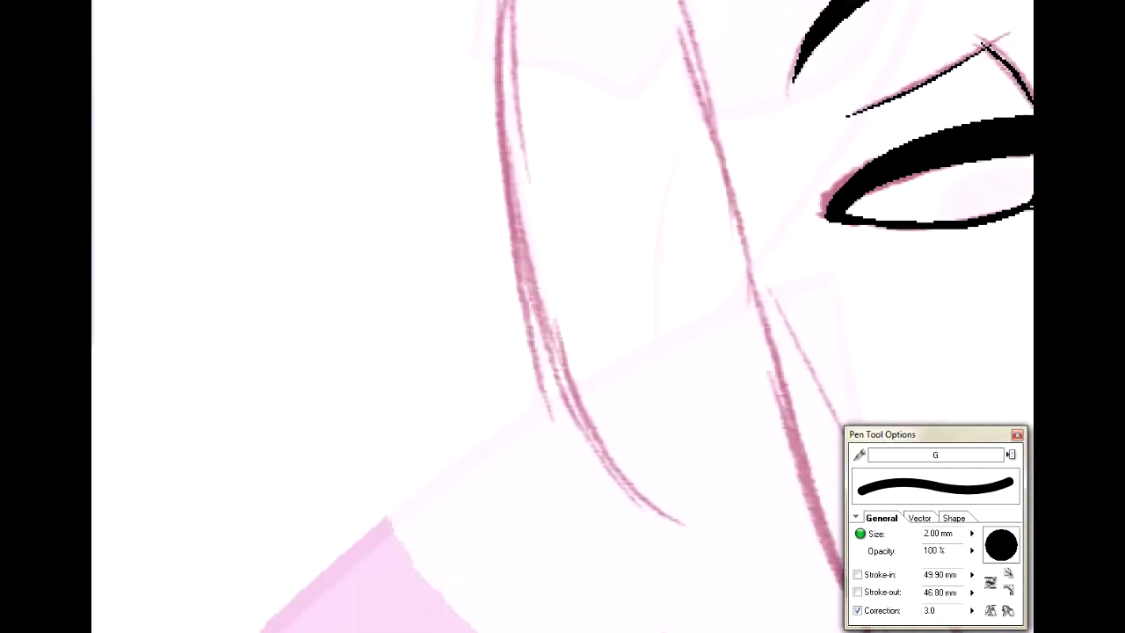
left_click_drag(528, 264, 643, 438)
scroll(562, 317, "down", 1)
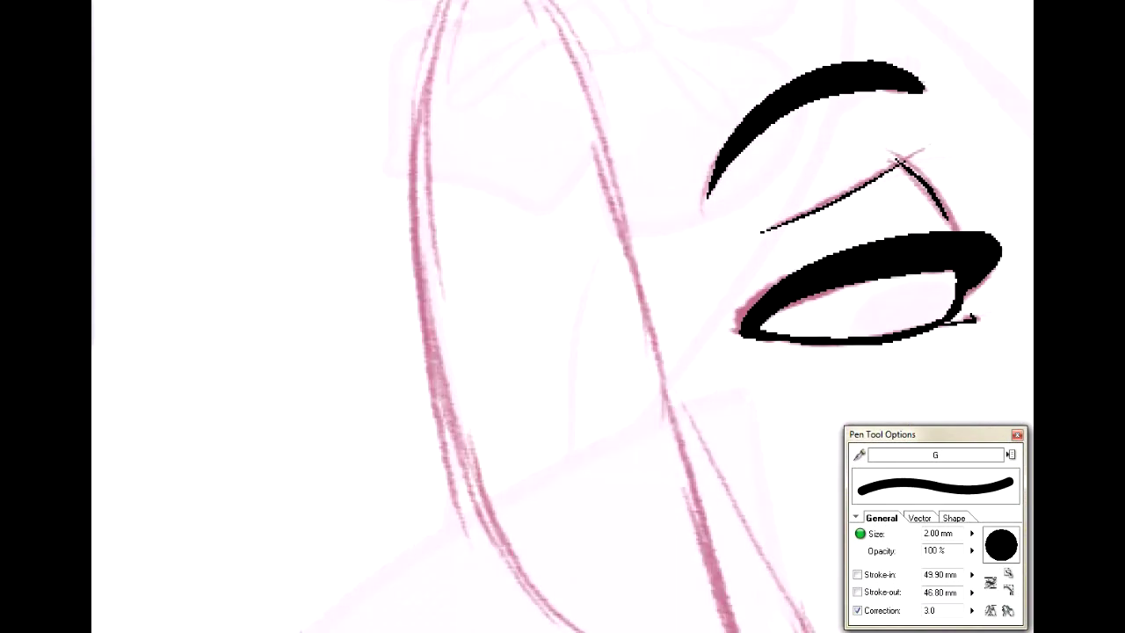
left_click_drag(726, 116, 784, 232)
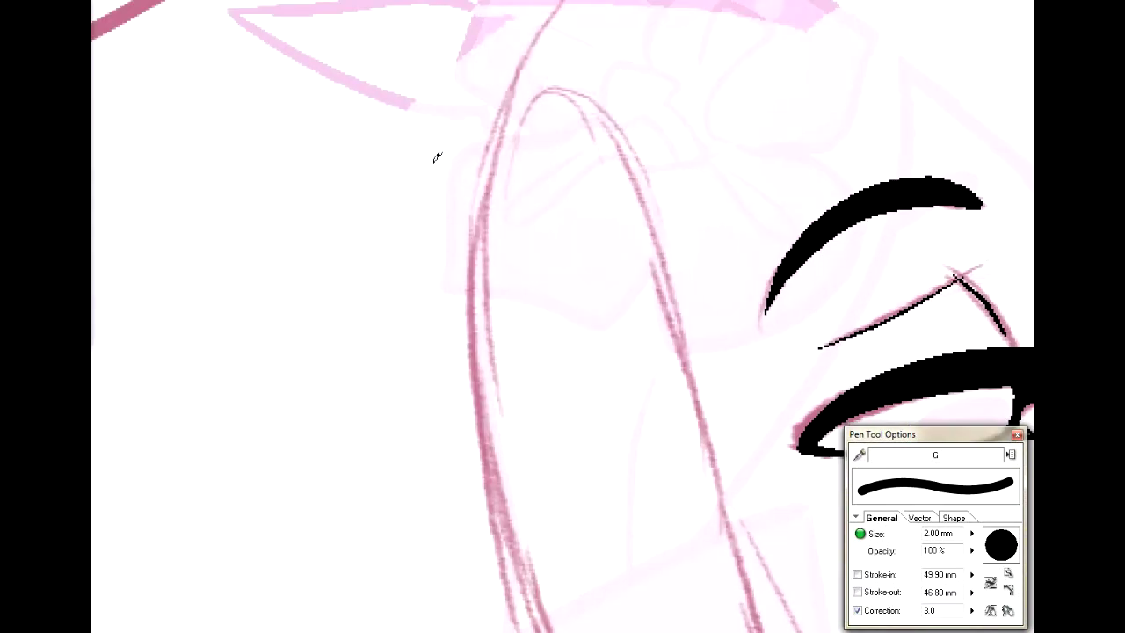
left_click_drag(505, 91, 474, 272)
key("ctrl+z")
scroll(993, 323, "down", 2)
left_click_drag(1070, 419, 923, 313)
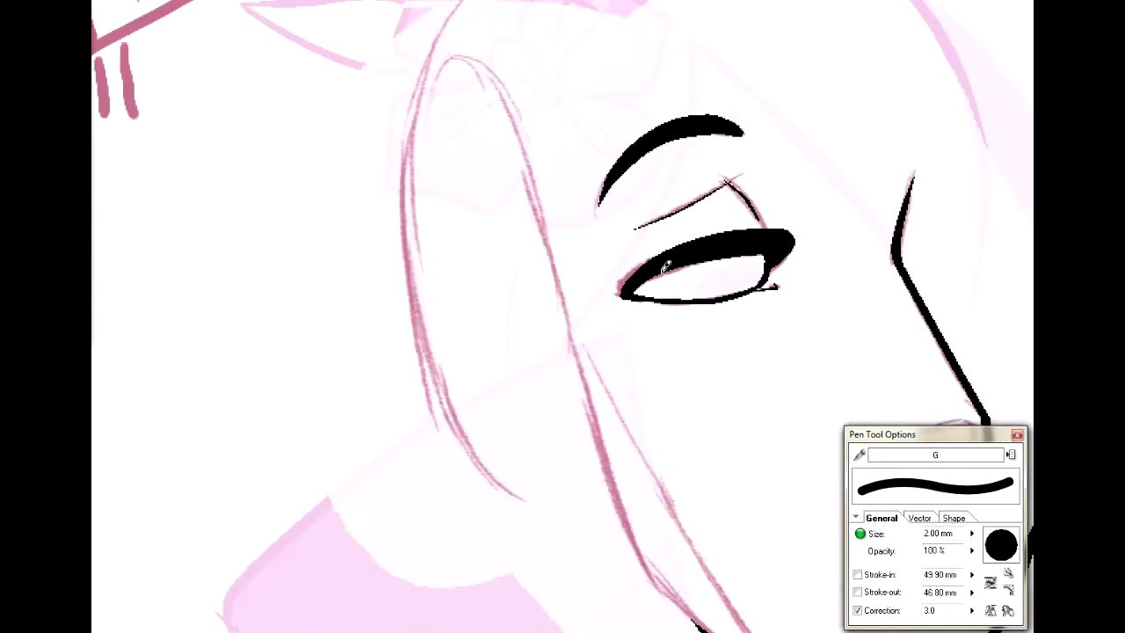
left_click_drag(422, 54, 421, 371)
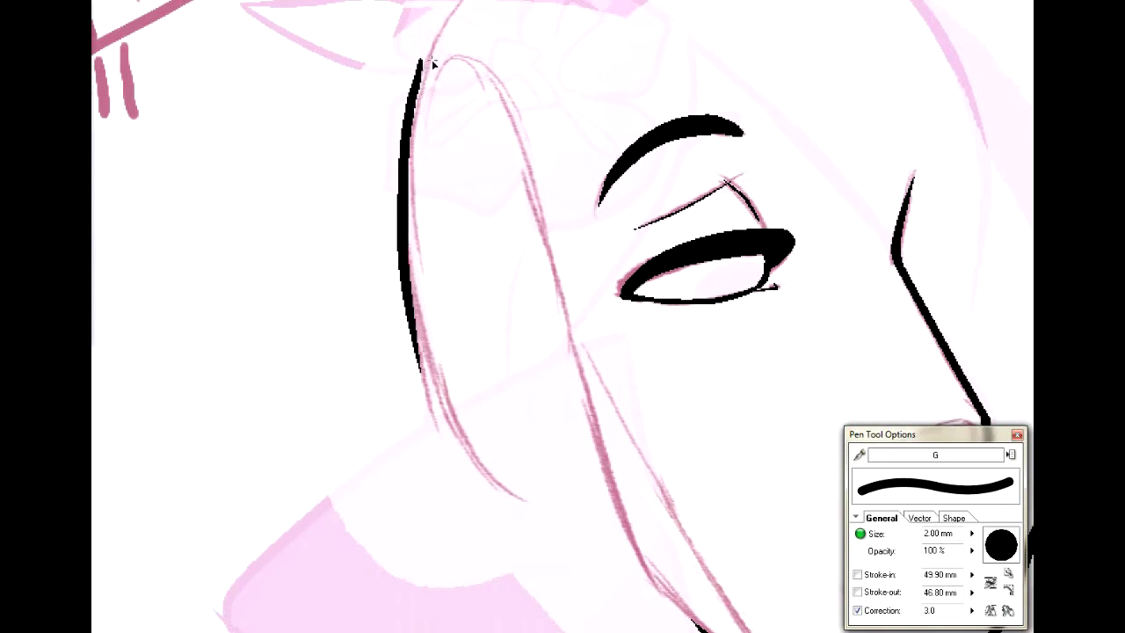
key("ctrl+z")
mouse_move(420, 58)
left_mouse_down()
mouse_move(403, 216)
mouse_move(446, 444)
left_mouse_up()
key("ctrl+z")
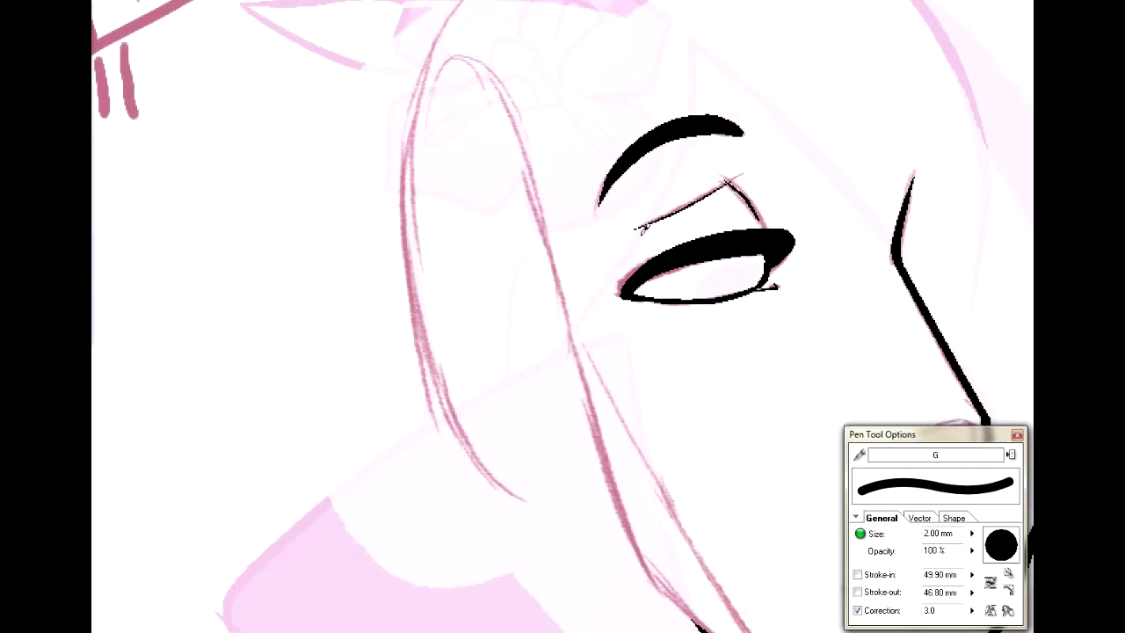
left_click_drag(703, 580, 623, 71)
left_click_drag(439, 493, 710, 278)
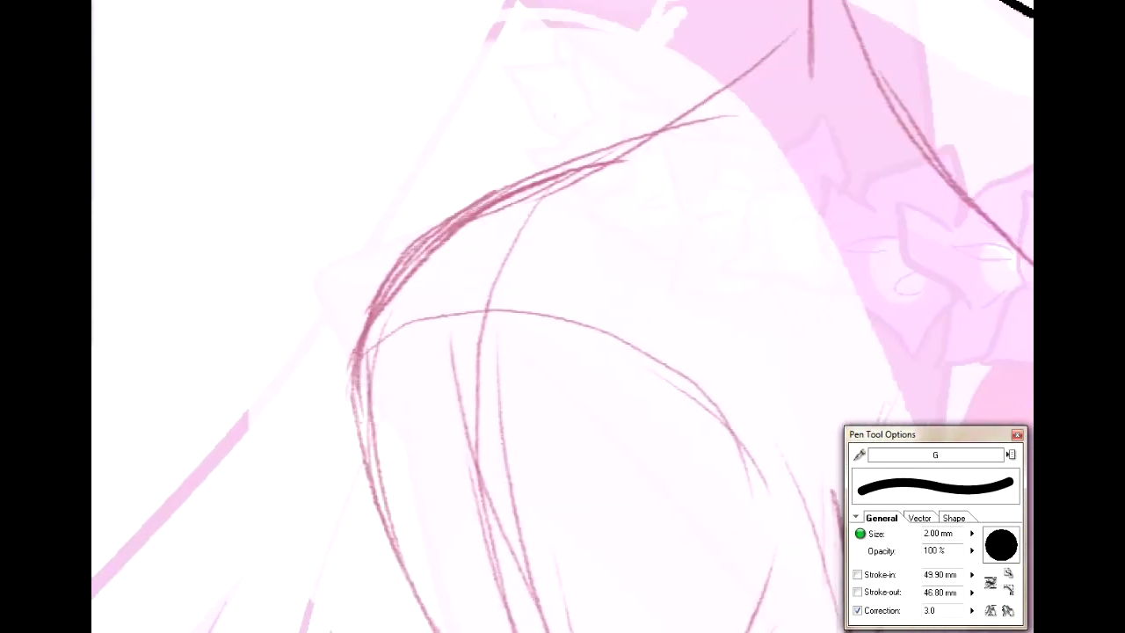
mouse_move(577, 154)
left_mouse_down()
mouse_move(402, 239)
mouse_move(351, 289)
mouse_move(492, 195)
mouse_move(405, 265)
mouse_move(337, 429)
left_mouse_up()
key("ctrl+z")
key("ctrl+z")
mouse_move(591, 156)
left_mouse_down()
mouse_move(510, 183)
mouse_move(390, 263)
mouse_move(339, 410)
left_mouse_up()
key("ctrl+z")
Step: Set the pen's correction to 5 and ink the short inner contour beside the upper arm with a hooked lower end
left_click(934, 610)
type("5")
scroll(562, 316, "down", 1)
left_click_drag(717, 562, 563, 196)
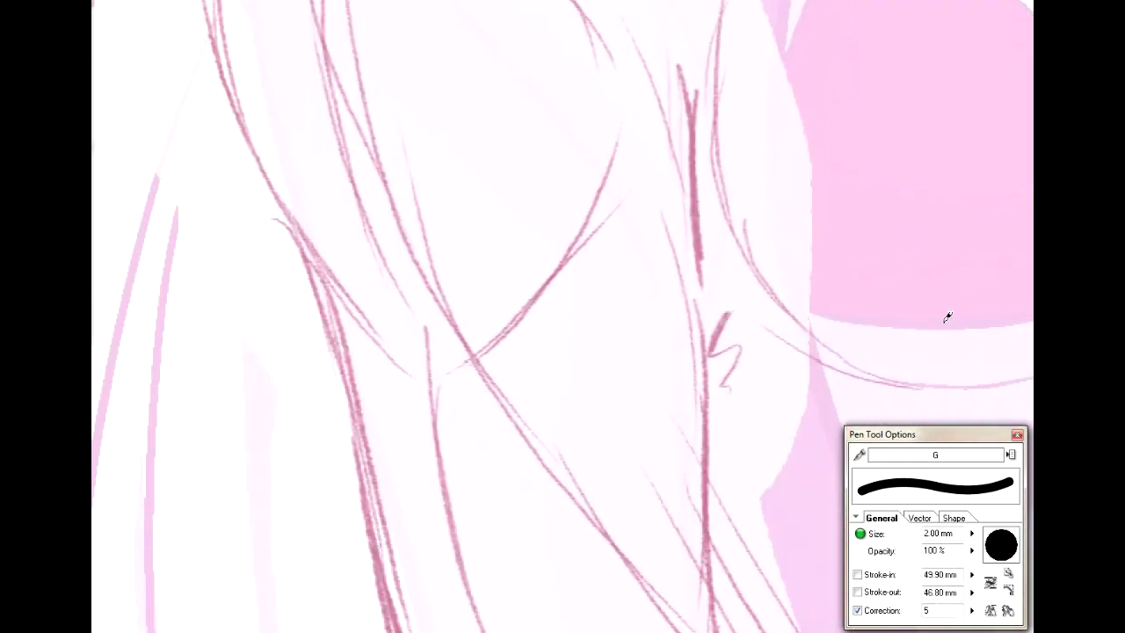
left_click_drag(693, 48, 677, 231)
key("ctrl+z")
mouse_move(688, 40)
left_mouse_down()
mouse_move(711, 188)
mouse_move(704, 258)
left_mouse_up()
left_click_drag(722, 195, 703, 258)
Step: Ink the rounded shoulder contour over the sketch
mouse_move(717, 563)
left_mouse_down()
mouse_move(718, 462)
mouse_move(524, 123)
mouse_move(174, 545)
left_mouse_up()
left_click_drag(791, 369, 294, 311)
scroll(638, 311, "down", 5)
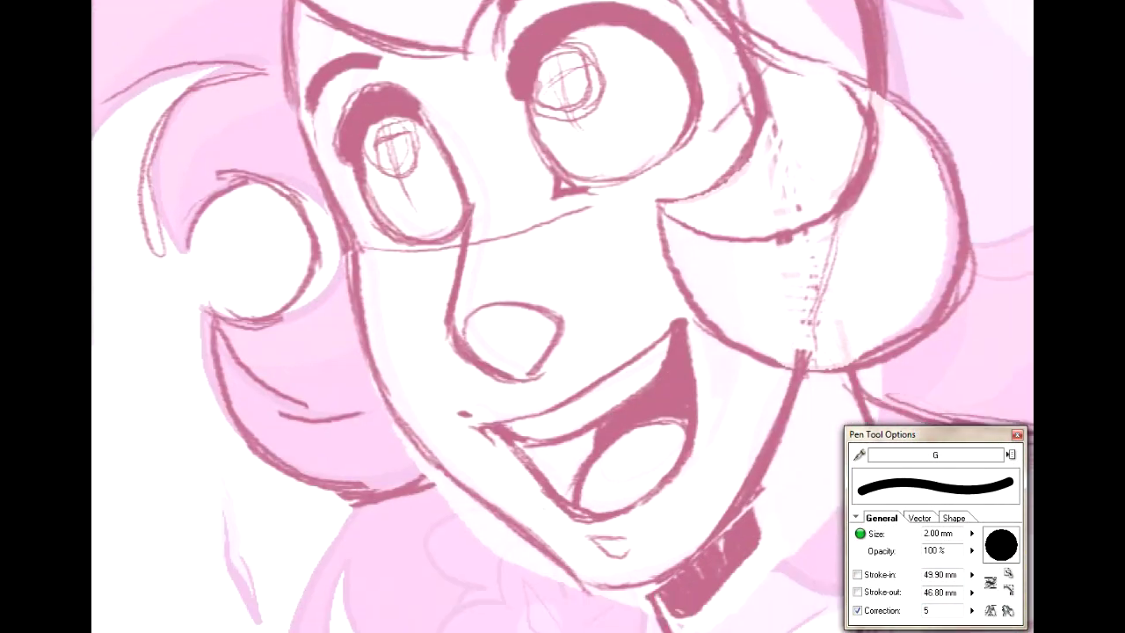
scroll(563, 316, "left", 10)
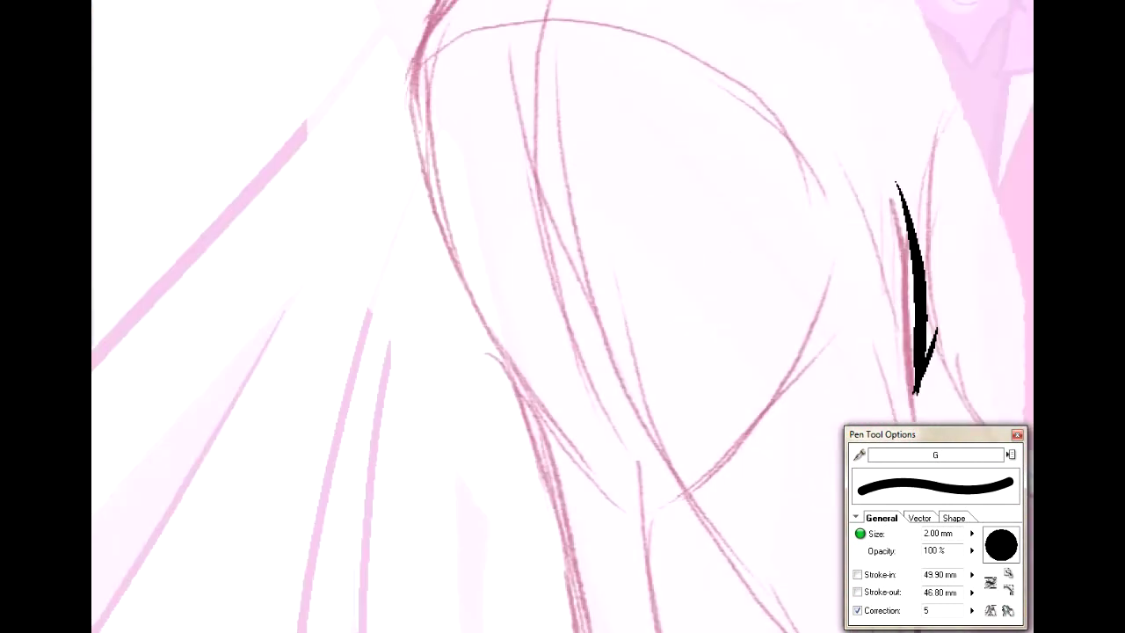
scroll(562, 316, "up", 3)
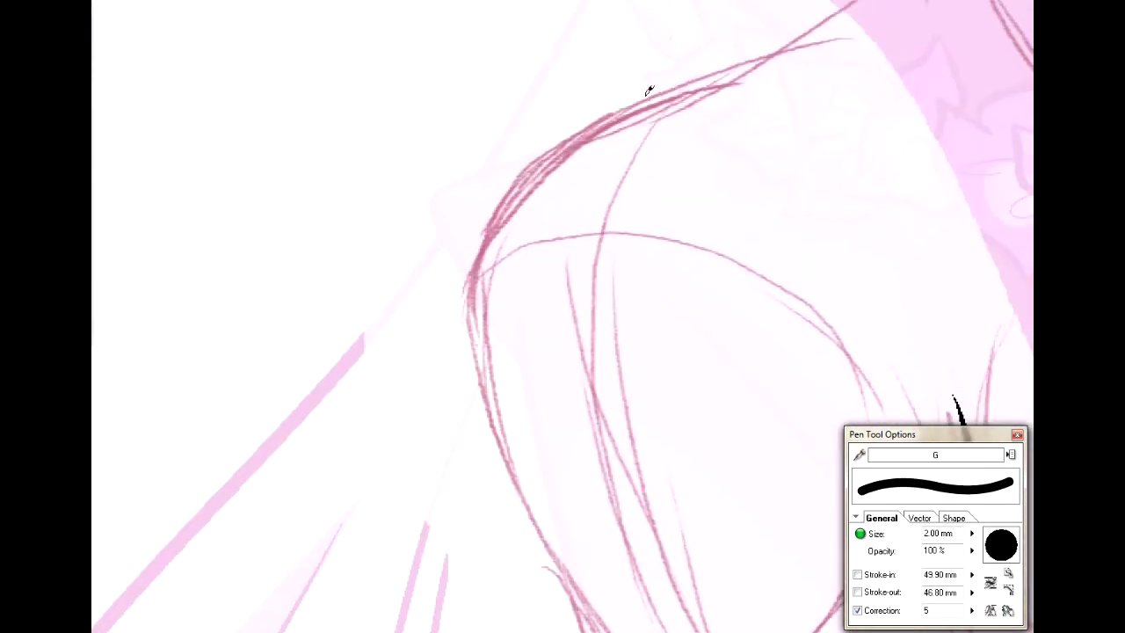
mouse_move(677, 83)
left_mouse_down()
mouse_move(595, 120)
mouse_move(460, 259)
mouse_move(457, 276)
left_mouse_up()
key("ctrl+z")
mouse_move(667, 90)
left_mouse_down()
mouse_move(502, 202)
mouse_move(462, 280)
mouse_move(590, 126)
mouse_move(671, 90)
left_mouse_up()
key("ctrl+z")
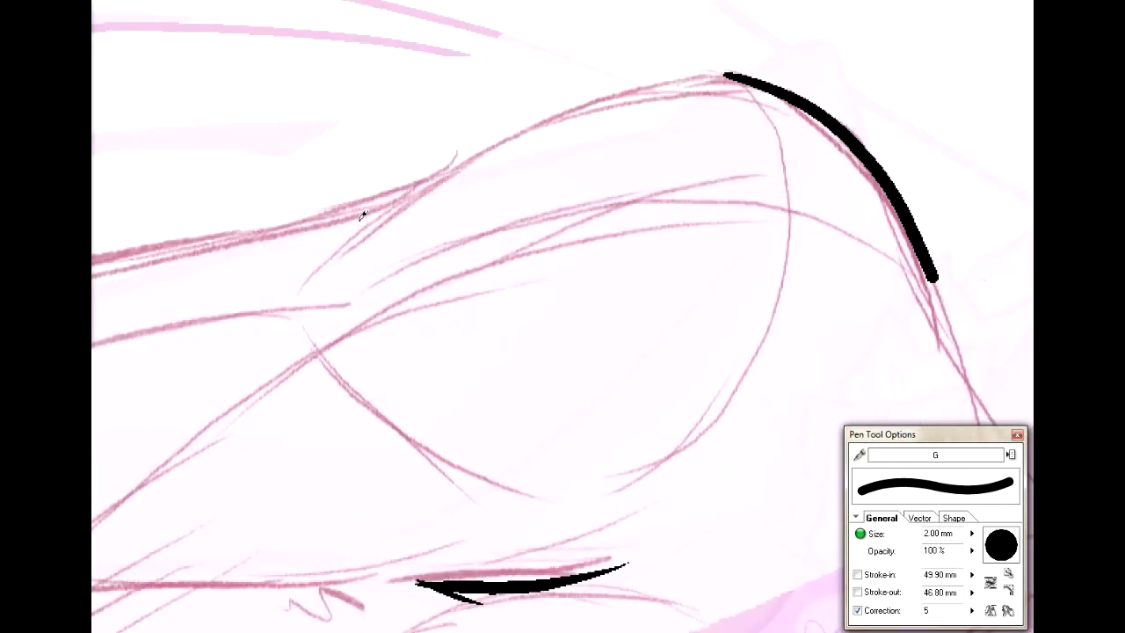
Step: Ink the outer contour of the arm from the shoulder along the upper arm and forearm
mouse_move(340, 240)
left_mouse_down()
mouse_move(431, 180)
mouse_move(616, 99)
mouse_move(724, 78)
mouse_move(785, 91)
left_mouse_up()
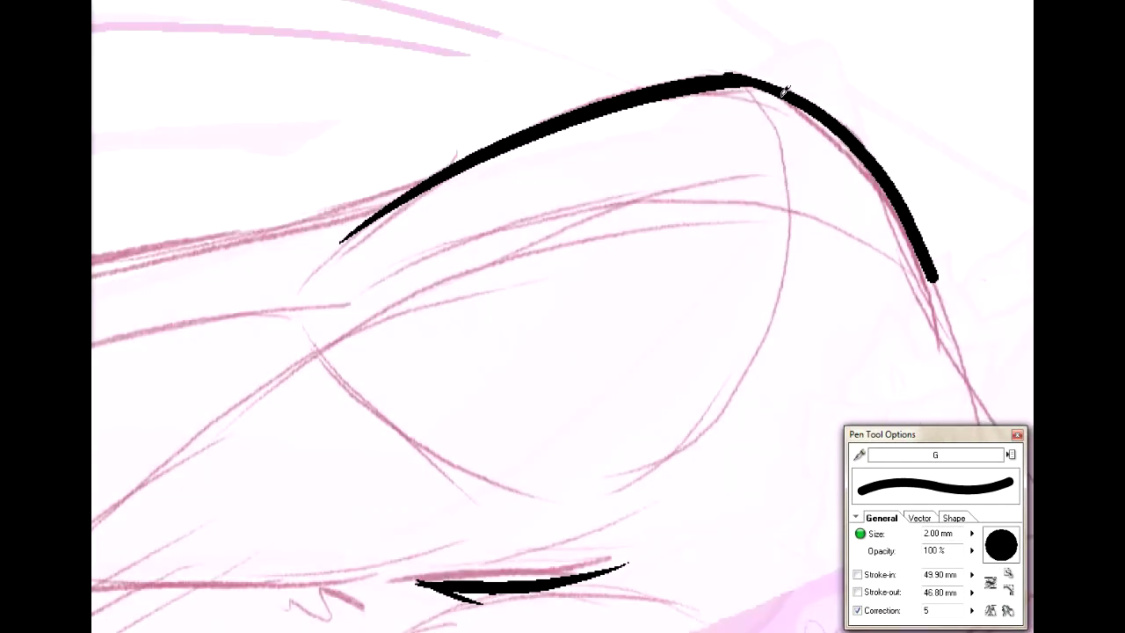
mouse_move(369, 378)
left_mouse_down()
mouse_move(359, 475)
mouse_move(905, 616)
mouse_move(976, 15)
mouse_move(707, 167)
left_mouse_up()
left_click_drag(289, 14, 384, 227)
left_click_drag(251, 338, 681, 244)
key("ctrl+z")
left_click_drag(272, 320, 863, 187)
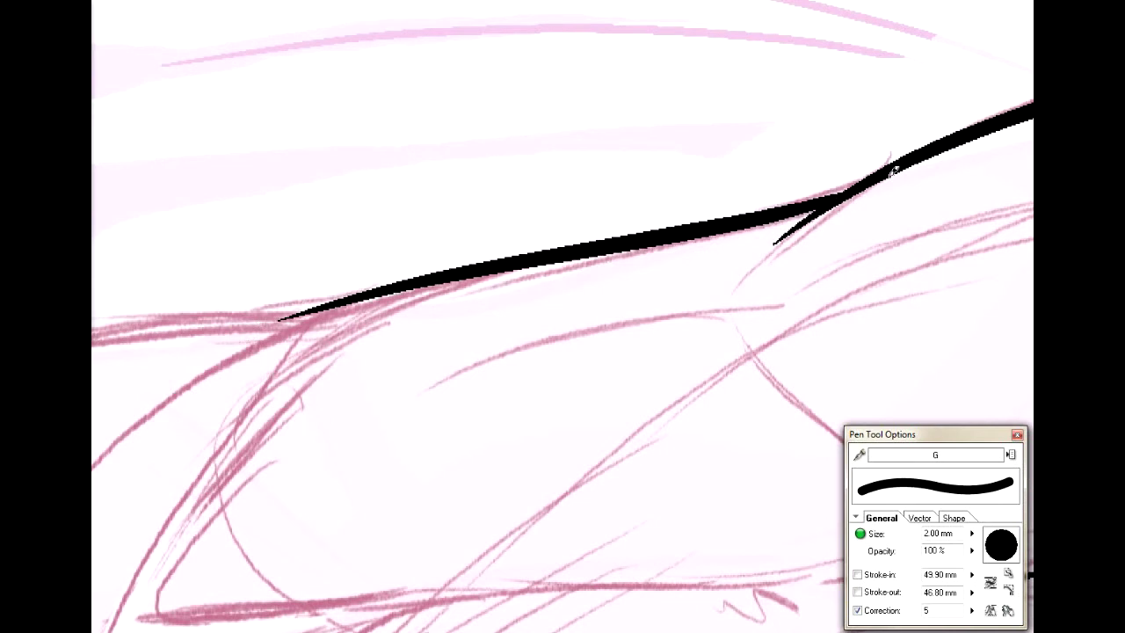
Step: Ink the cuff's upper corner and the sleeve's upper contour from the cuff towards the inked arm line
mouse_move(176, 422)
left_mouse_down()
mouse_move(195, 461)
mouse_move(867, 553)
mouse_move(871, 97)
mouse_move(797, 282)
mouse_move(948, 310)
left_mouse_up()
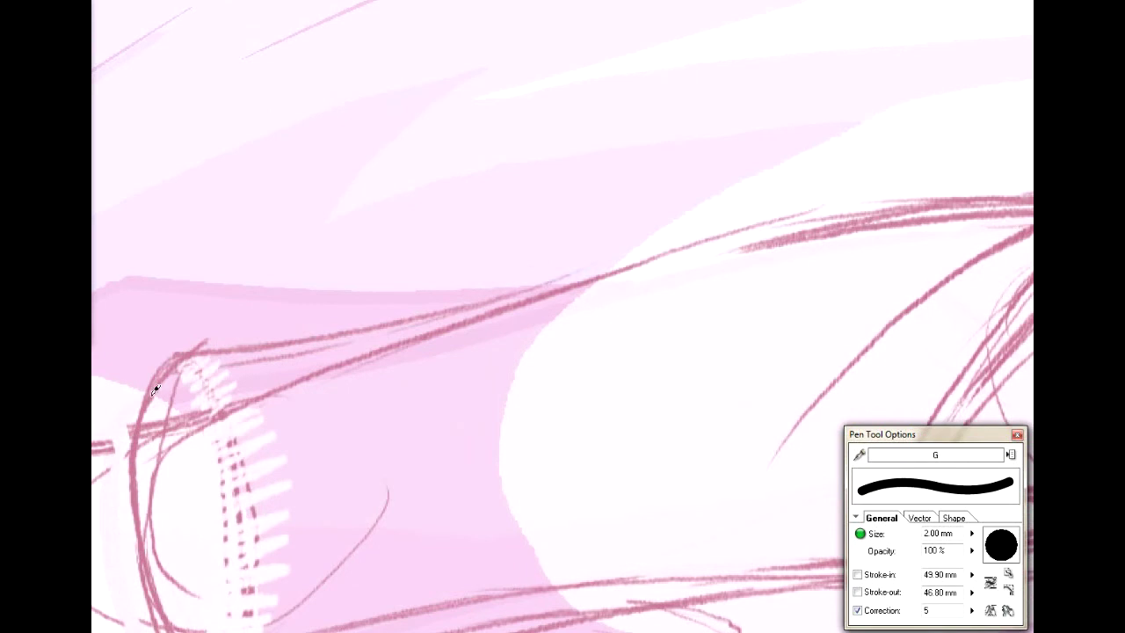
mouse_move(139, 419)
left_mouse_down()
mouse_move(176, 354)
mouse_move(349, 319)
mouse_move(381, 297)
left_mouse_up()
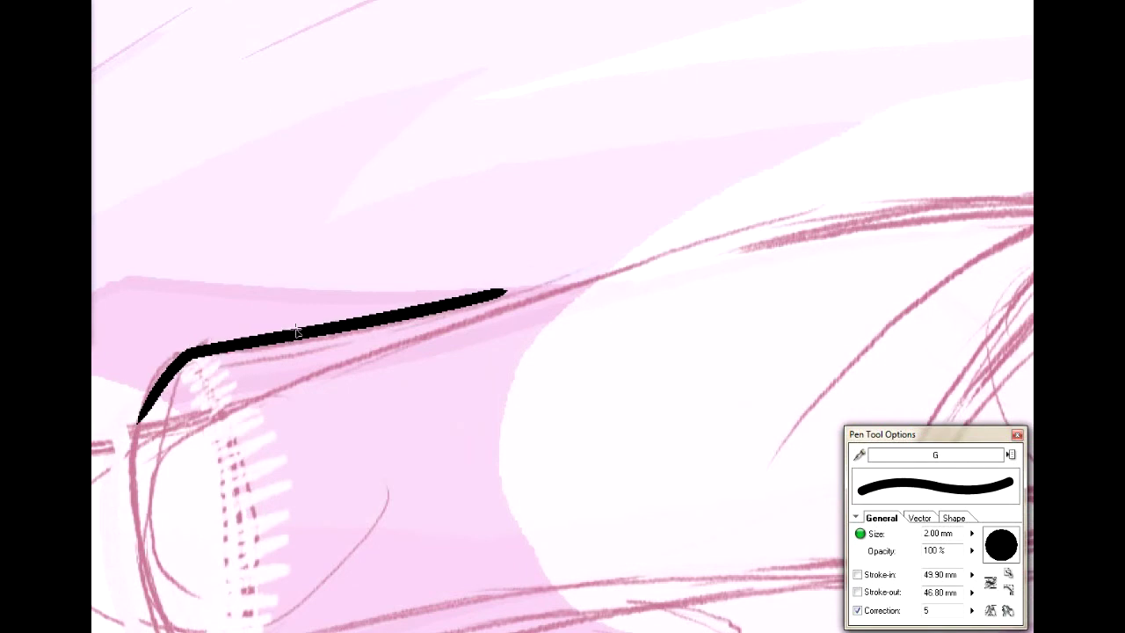
key("ctrl+z")
mouse_move(130, 461)
left_mouse_down()
mouse_move(172, 379)
mouse_move(148, 398)
mouse_move(134, 505)
left_mouse_up()
key("ctrl+z")
left_click_drag(187, 352, 808, 236)
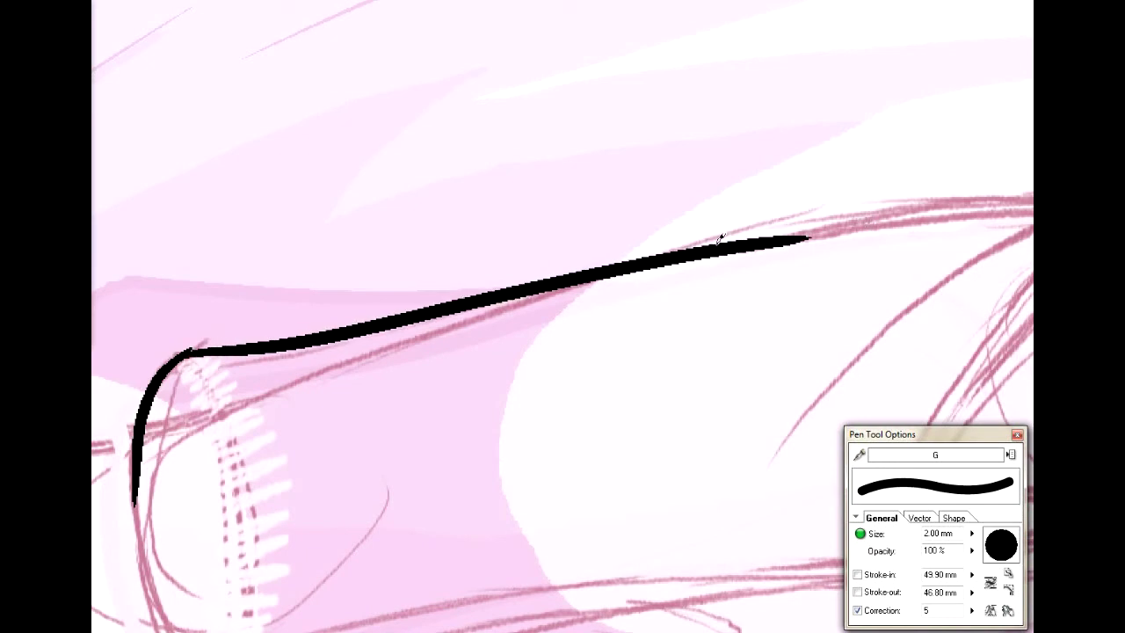
mouse_move(670, 254)
left_mouse_down()
mouse_move(879, 214)
mouse_move(1034, 208)
left_mouse_up()
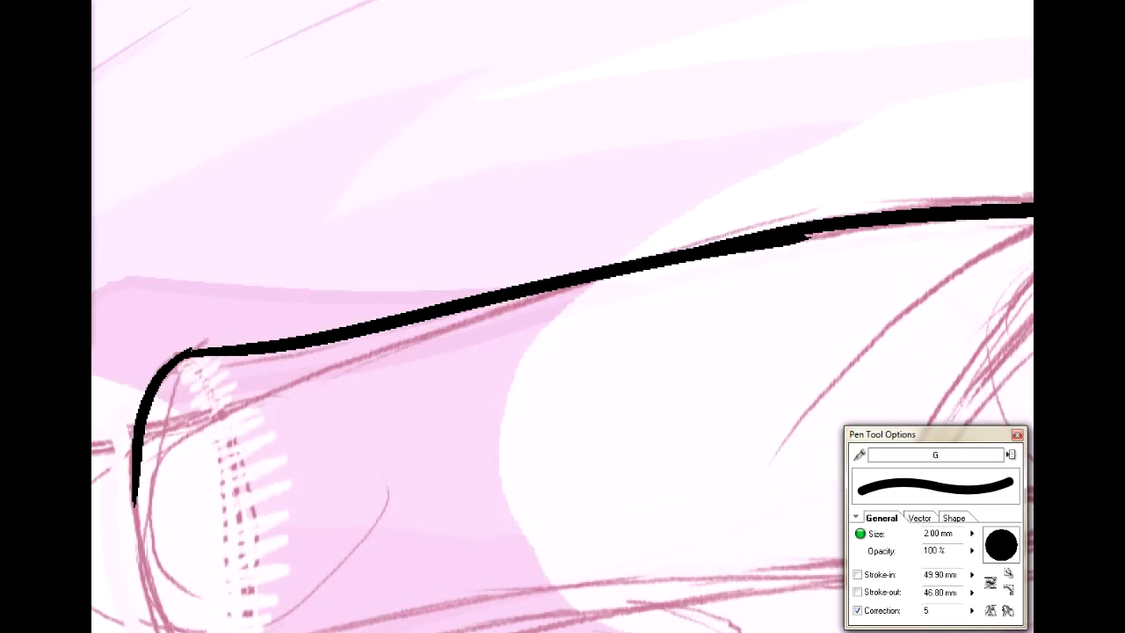
Step: Erase the overlapping stroke ends where the segments of the sleeve's upper contour join
mouse_move(633, 493)
left_mouse_down()
mouse_move(366, 103)
mouse_move(496, 455)
left_mouse_up()
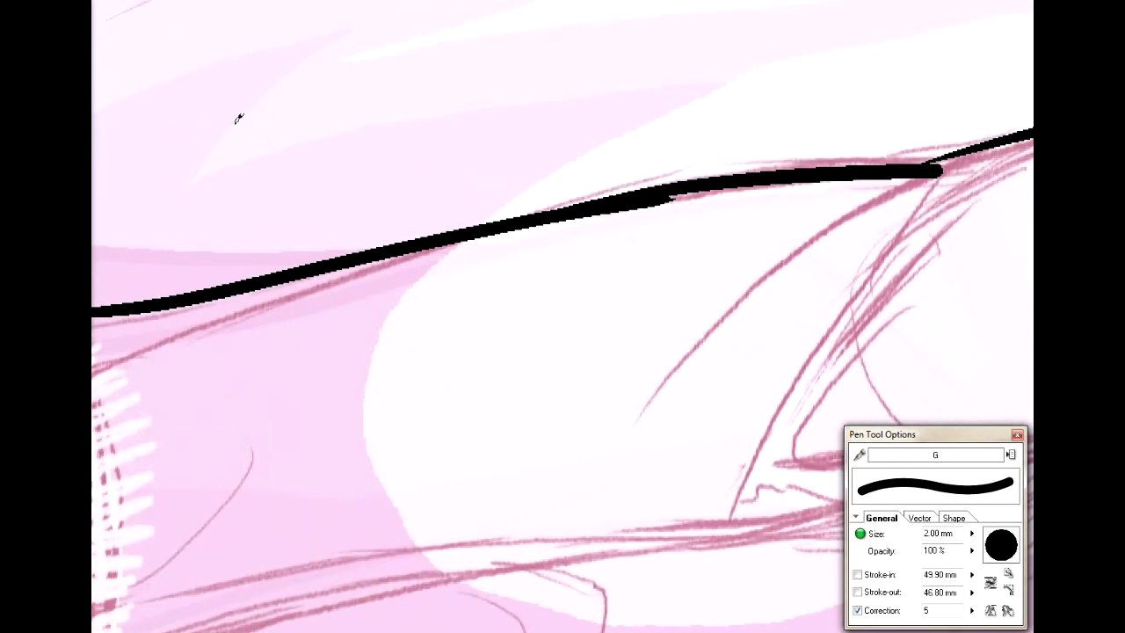
key("e")
left_click_drag(694, 193, 510, 225)
left_click_drag(973, 170, 923, 175)
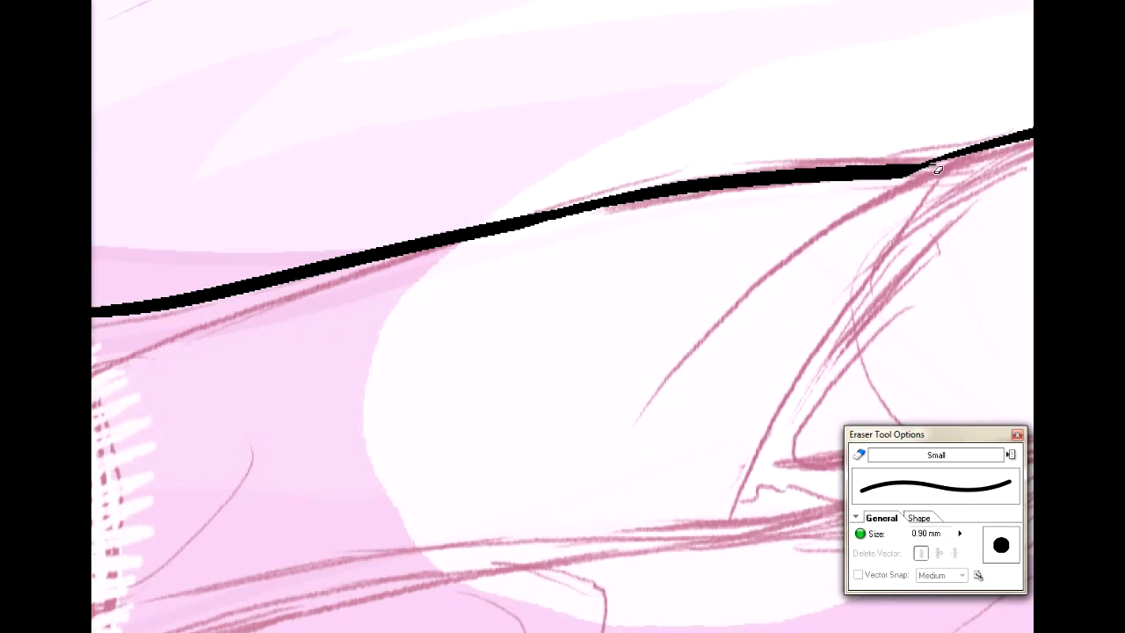
key("p")
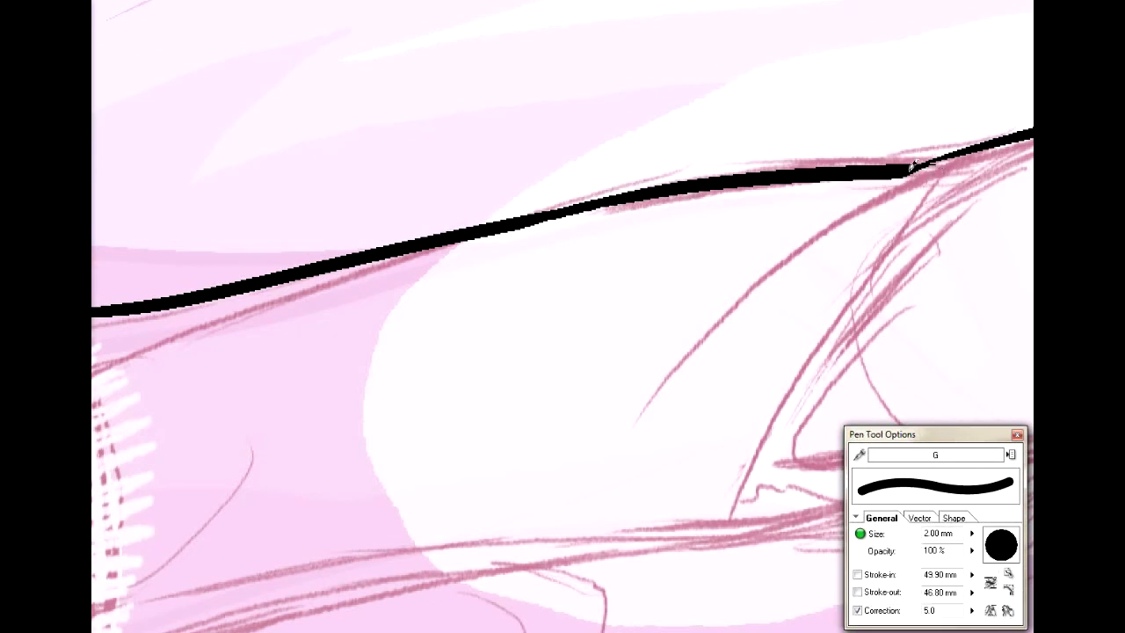
mouse_move(912, 169)
left_mouse_down()
mouse_move(1007, 143)
mouse_move(905, 168)
left_mouse_up()
key("ctrl+z")
Step: Ink the cuff's curved opening and the sleeve's lower contour until it meets the inked line near the upper arm
left_click_drag(369, 307, 680, 97)
mouse_move(309, 283)
left_mouse_down()
mouse_move(338, 399)
mouse_move(401, 466)
left_mouse_up()
left_click_drag(563, 229, 466, 365)
left_click_drag(527, 396, 411, 144)
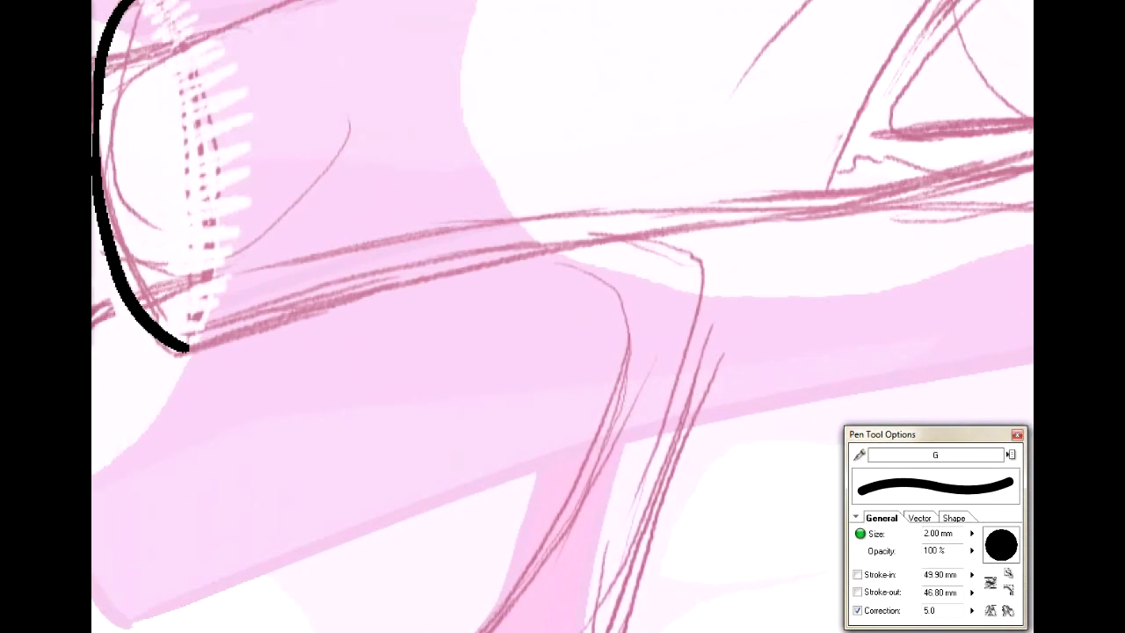
mouse_move(195, 336)
left_mouse_down()
mouse_move(553, 246)
mouse_move(1032, 164)
left_mouse_up()
mouse_move(563, 493)
left_mouse_down()
mouse_move(395, 75)
mouse_move(329, 372)
mouse_move(643, 394)
mouse_move(616, 616)
mouse_move(668, 546)
mouse_move(416, 80)
mouse_move(643, 255)
mouse_move(698, 178)
mouse_move(436, 255)
mouse_move(123, 515)
mouse_move(119, 554)
left_mouse_up()
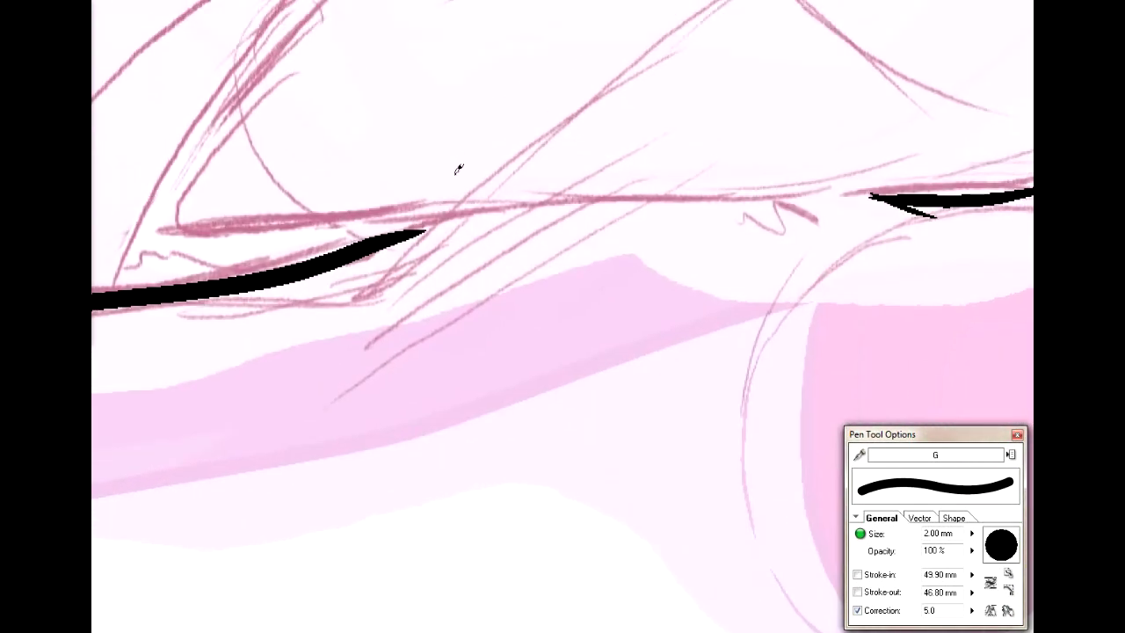
left_click_drag(392, 227, 577, 214)
key("ctrl+z")
mouse_move(434, 221)
left_mouse_down()
mouse_move(512, 209)
mouse_move(857, 197)
mouse_move(996, 182)
left_mouse_up()
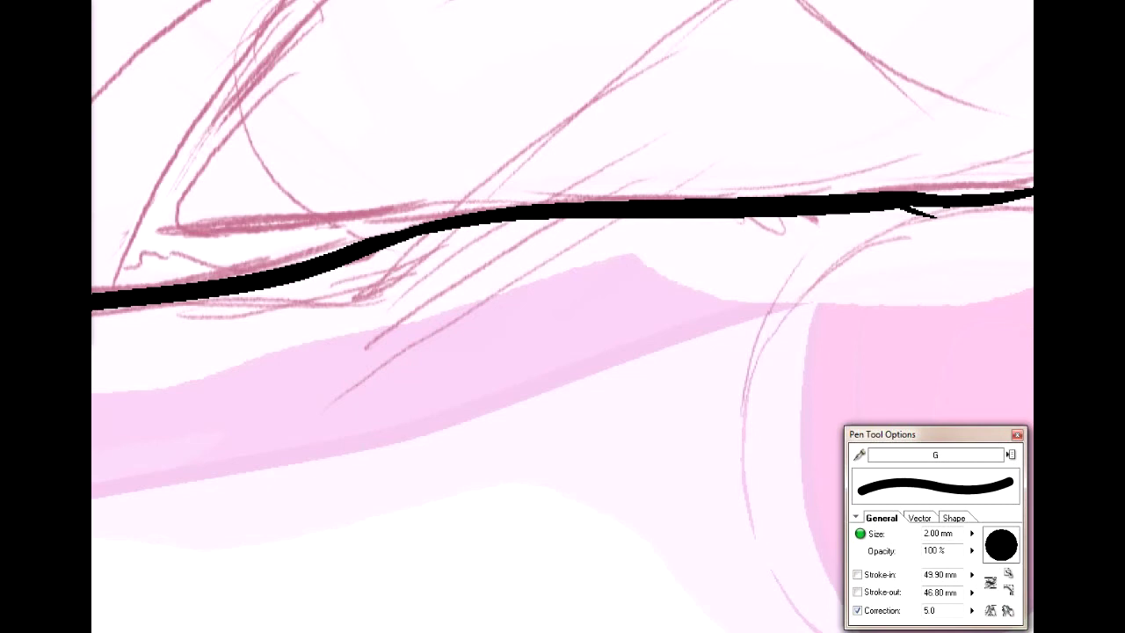
Step: Rotate the canvas so the arm hangs downwards and ink the thumb-side contour of the hand from the cuff
key("asciicircum")
key("asciicircum")
key("asciicircum")
scroll(563, 316, "down", 10)
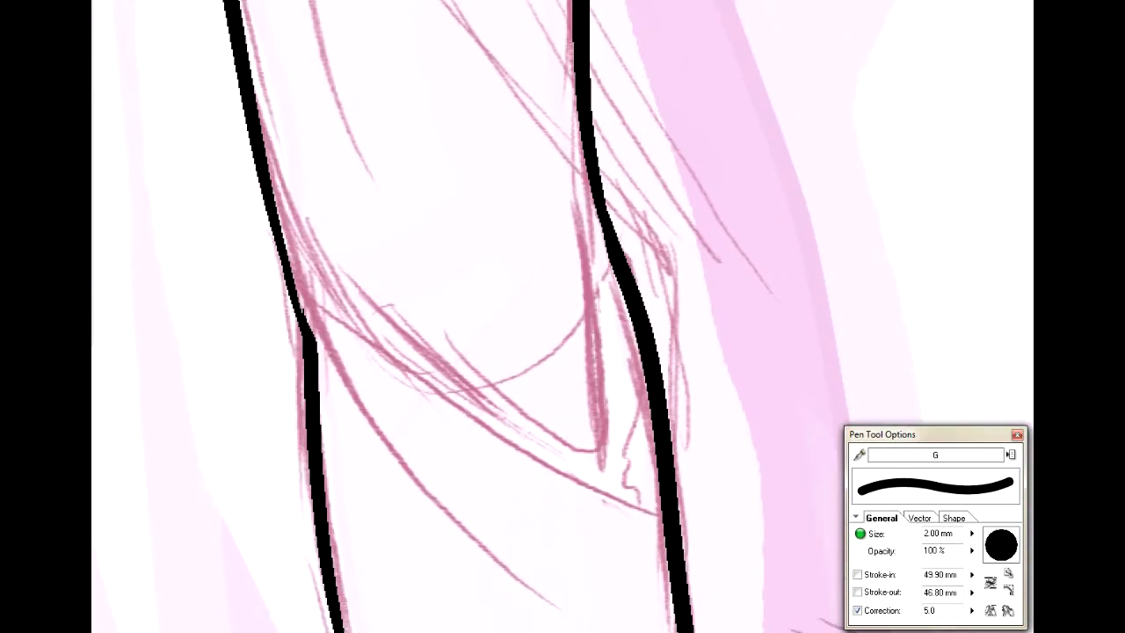
left_click_drag(288, 179, 363, 199)
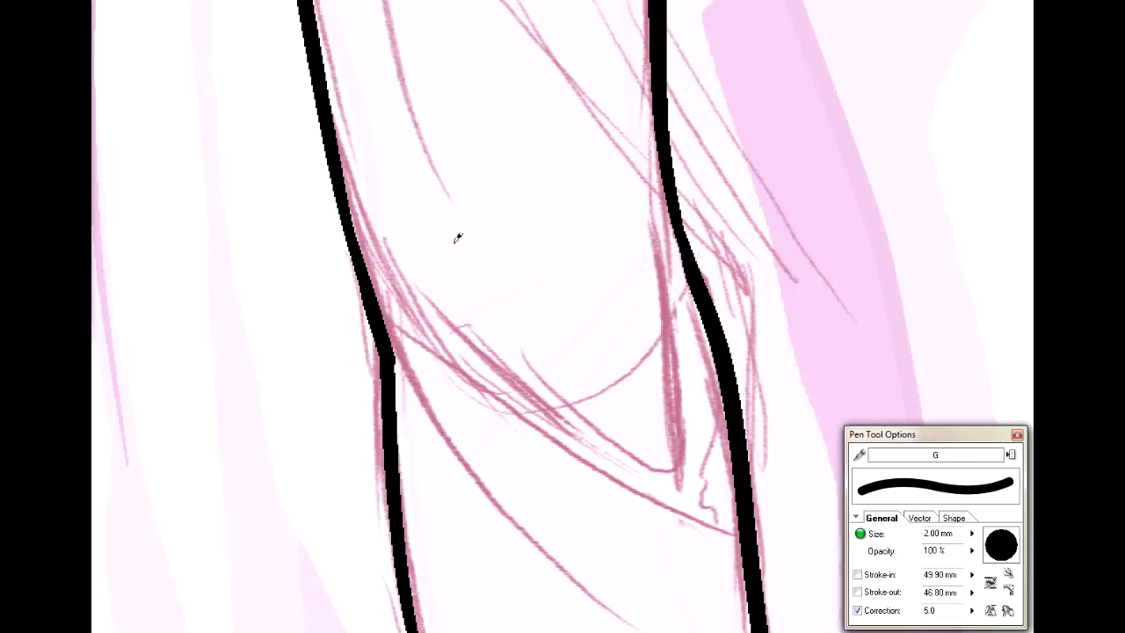
left_click_drag(773, 563, 449, 154)
left_click_drag(457, 563, 563, 96)
left_click_drag(662, 519, 506, 224)
mouse_move(503, 133)
left_mouse_down()
mouse_move(525, 168)
mouse_move(606, 225)
mouse_move(649, 303)
mouse_move(647, 361)
left_mouse_up()
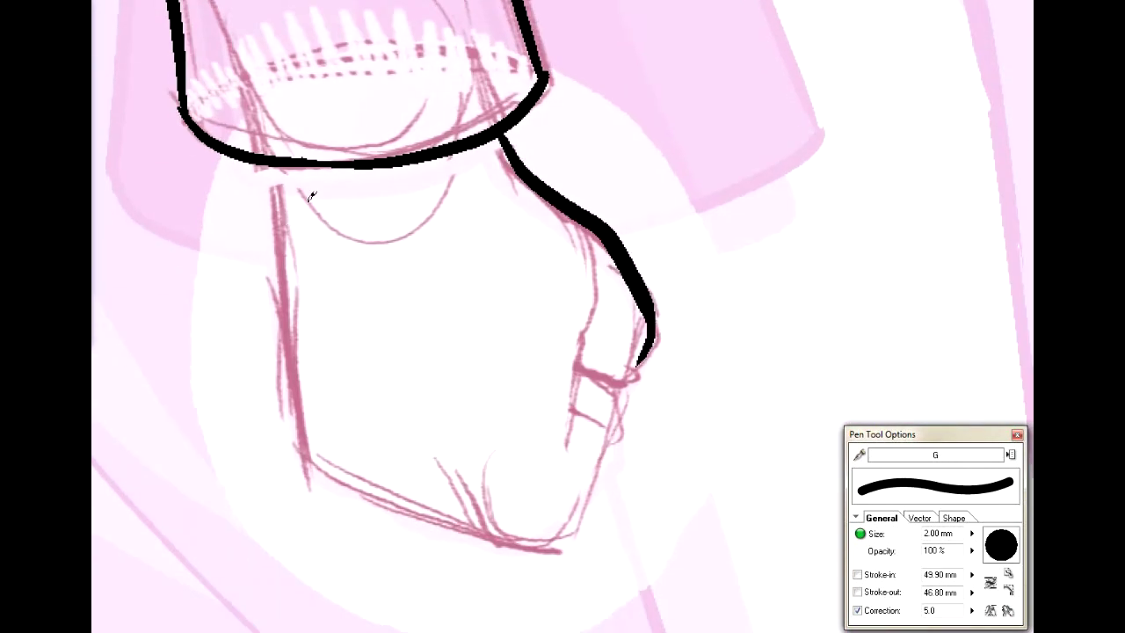
mouse_move(275, 161)
left_mouse_down()
mouse_move(296, 407)
mouse_move(338, 468)
mouse_move(475, 532)
left_mouse_up()
key("ctrl+z")
left_click_drag(275, 161, 320, 436)
key("ctrl+z")
left_click_drag(276, 164, 313, 370)
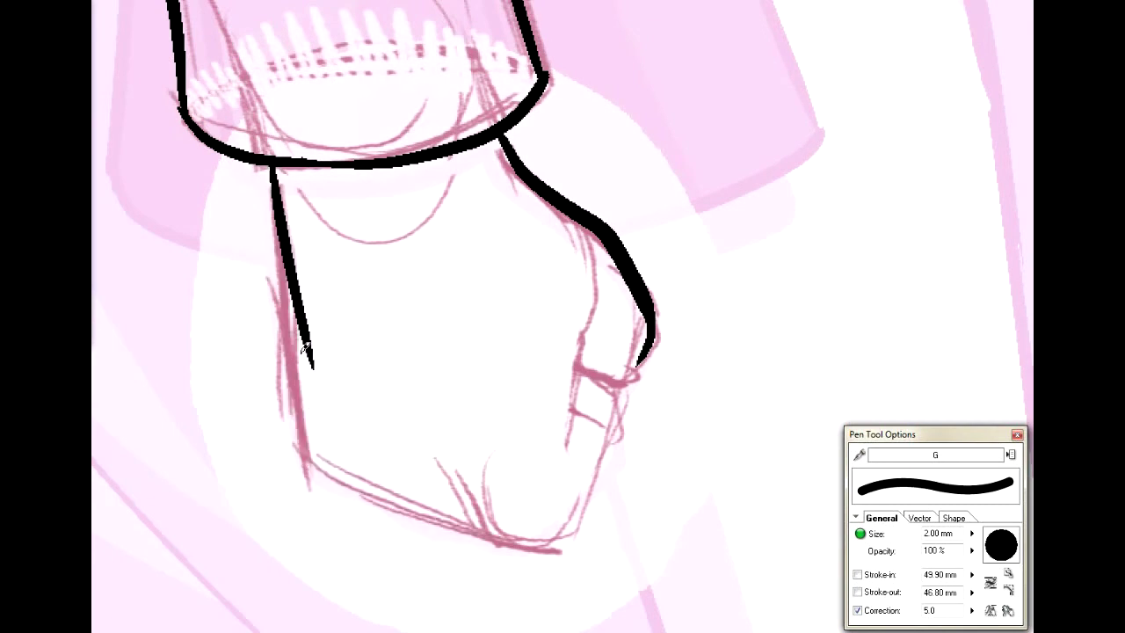
key("ctrl+z")
left_click_drag(272, 160, 327, 405)
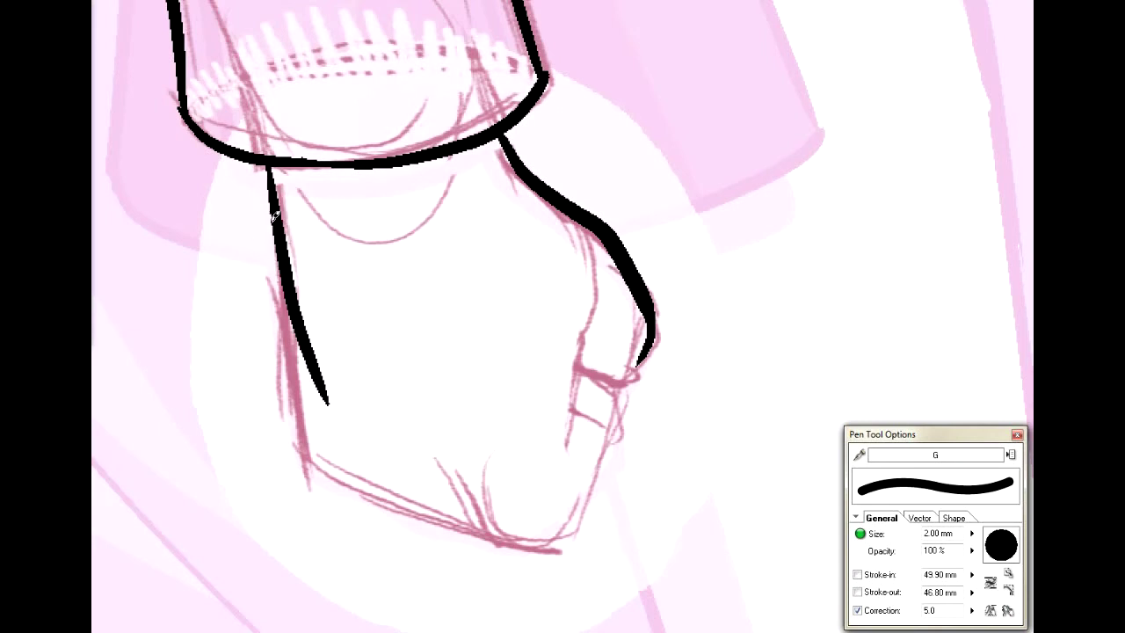
key("ctrl+z")
Step: Ink the rest of the hand: the edge opposite the thumb, the lower outline, the fingertip and the thumb's underside
left_click_drag(265, 165, 318, 452)
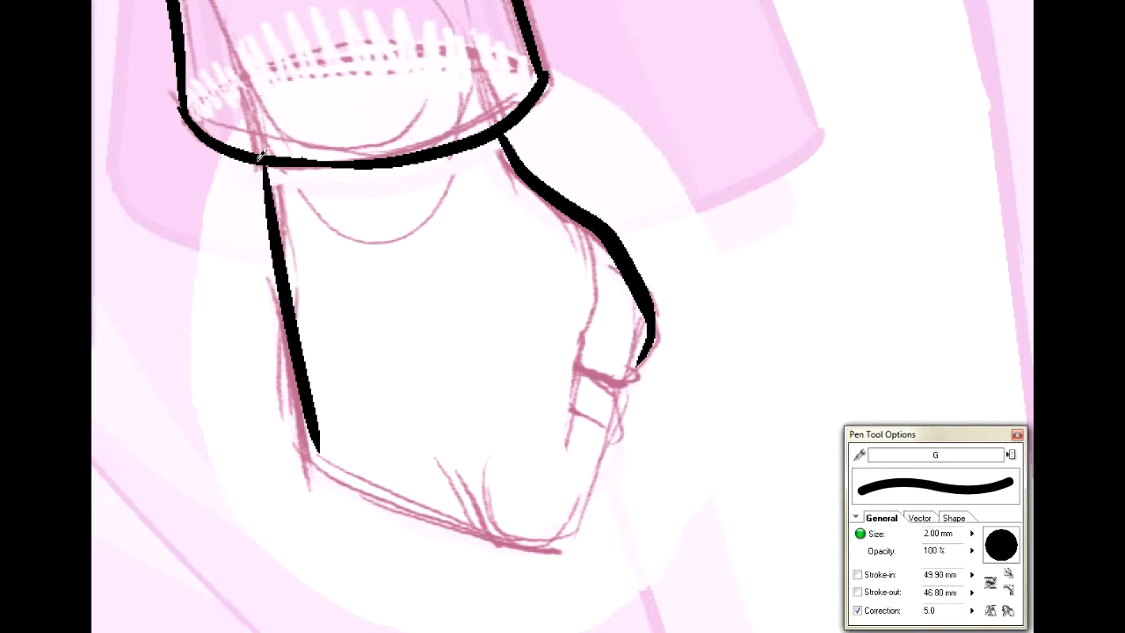
mouse_move(321, 424)
left_mouse_down()
mouse_move(446, 503)
mouse_move(569, 523)
left_mouse_up()
left_click_drag(590, 312, 563, 475)
left_click_drag(578, 409, 594, 426)
mouse_move(585, 368)
left_mouse_down()
mouse_move(620, 383)
mouse_move(620, 419)
mouse_move(567, 538)
left_mouse_up()
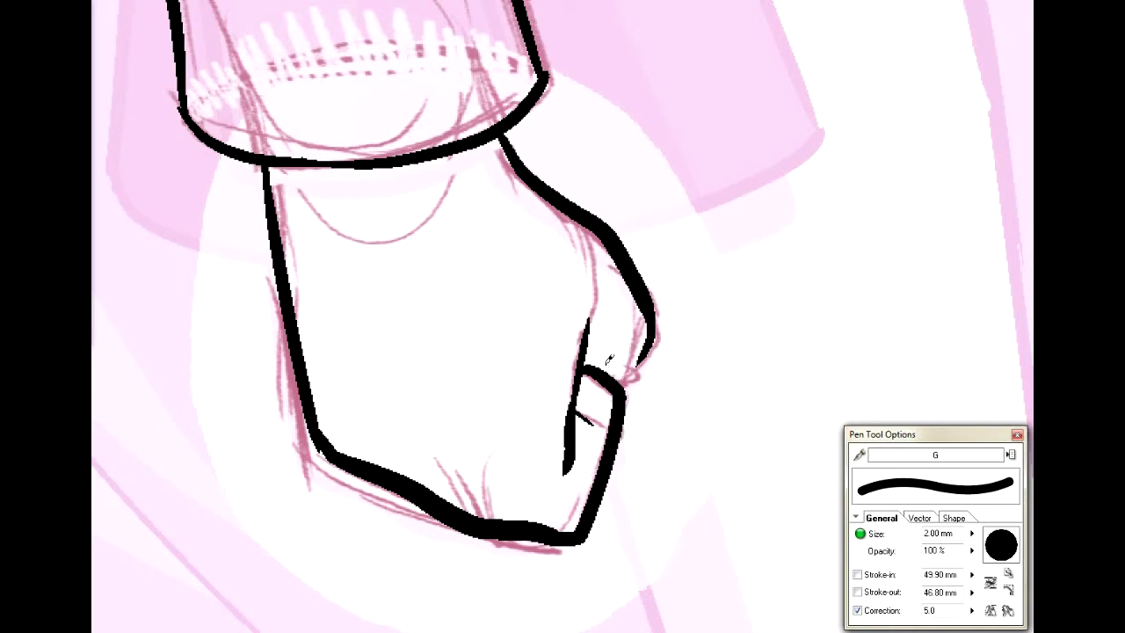
left_click_drag(587, 346, 661, 343)
key("ctrl+z")
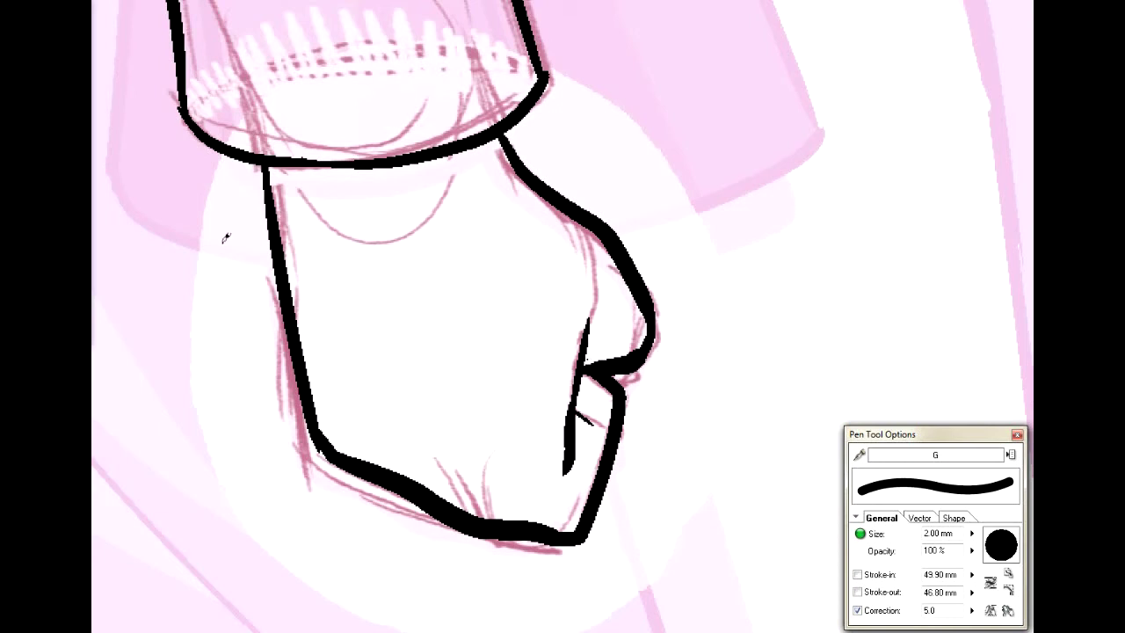
left_click_drag(271, 165, 279, 251)
key("ctrl+z")
left_click_drag(271, 165, 291, 307)
key("ctrl+z")
Step: Draw the lower, upper and short end edges of the pink band beside the sleeve with the Curve tool
left_click_drag(791, 264, 325, 369)
mouse_move(527, 141)
left_mouse_down()
mouse_move(528, 527)
mouse_move(730, 523)
left_mouse_up()
left_click_drag(382, 523, 788, 176)
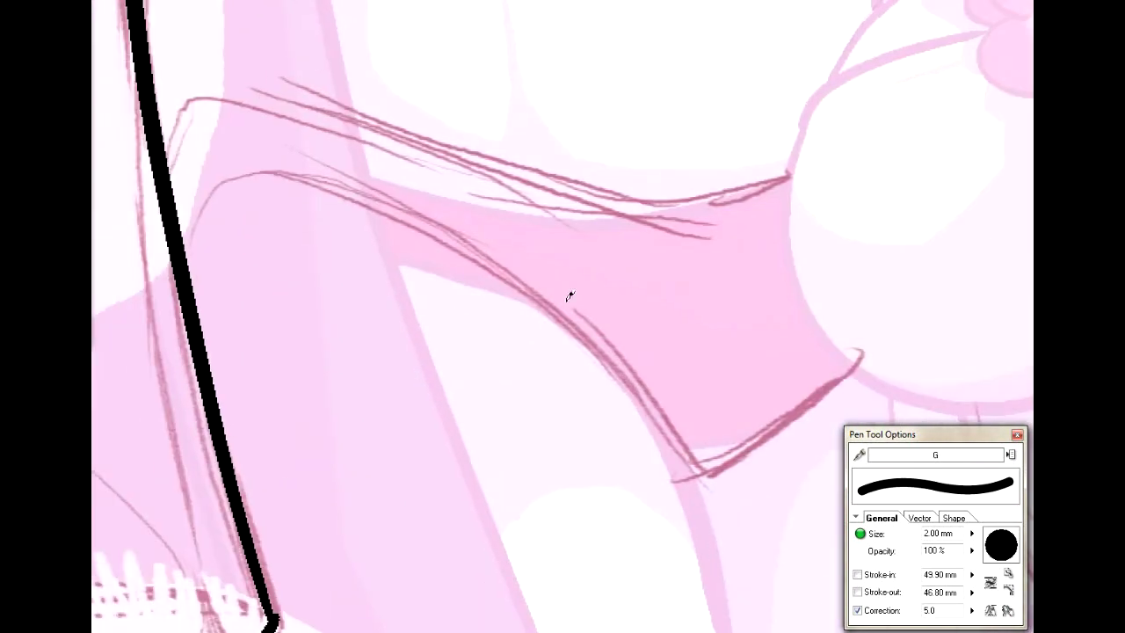
key("u")
mouse_move(367, 202)
left_mouse_down()
mouse_move(683, 427)
mouse_move(698, 472)
mouse_move(625, 276)
mouse_move(560, 263)
left_mouse_up()
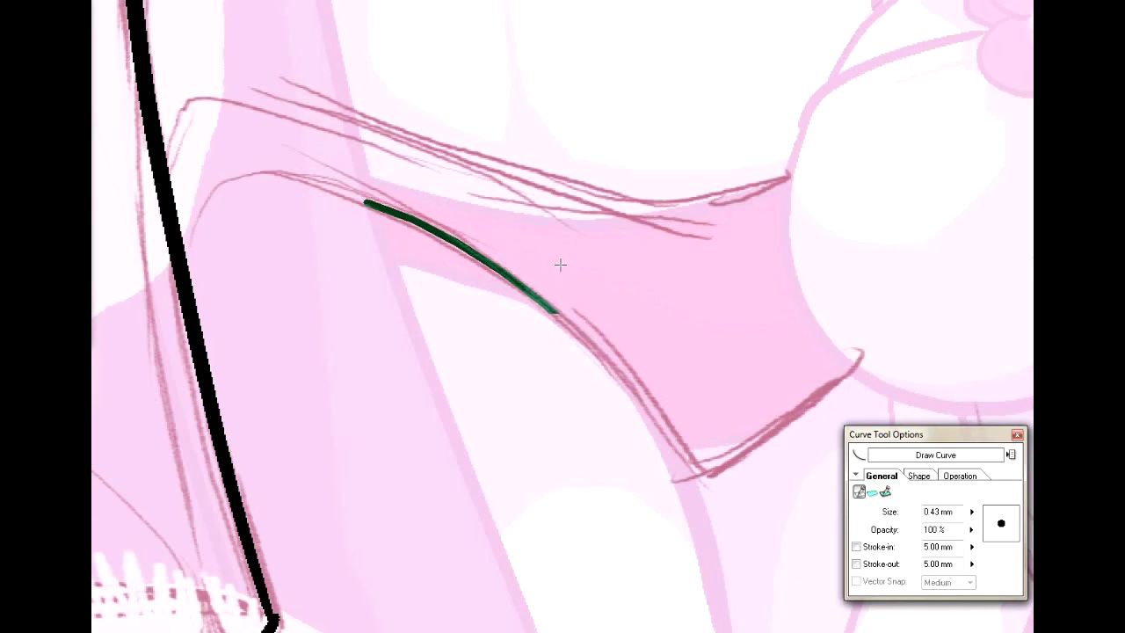
left_click(560, 264)
left_click_drag(350, 123, 785, 179)
left_click(668, 276)
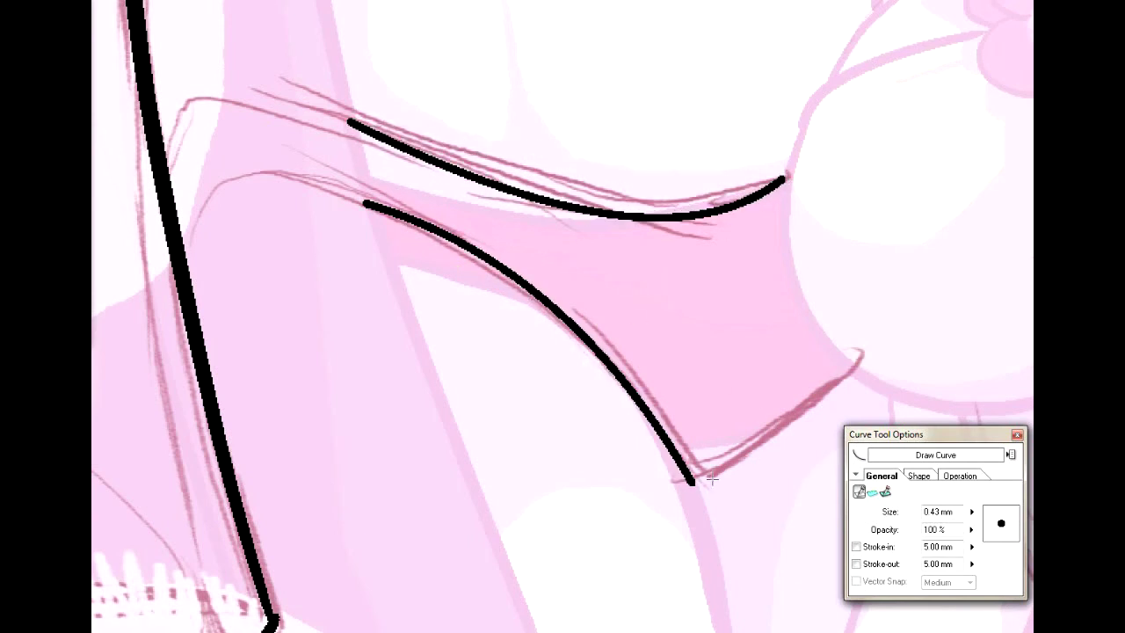
mouse_move(691, 480)
left_mouse_down()
mouse_move(854, 372)
mouse_move(774, 460)
mouse_move(738, 470)
left_mouse_up()
left_click(739, 470)
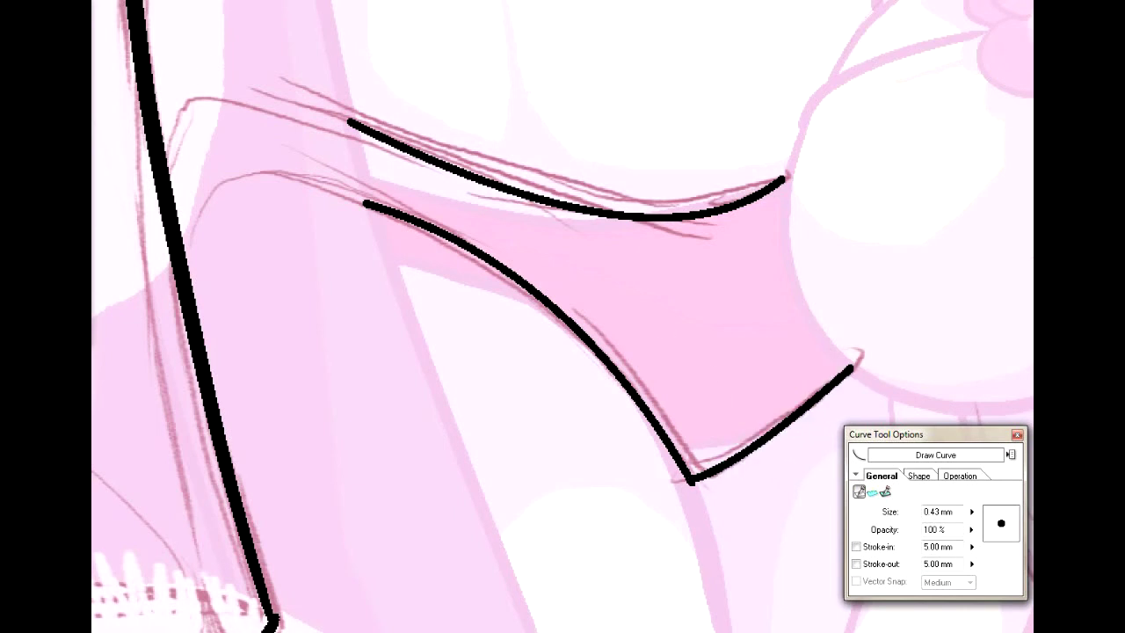
Step: Ink the short neck line under the chin and the jaw curve from the chin up to the cheek with the Pen tool
key("p")
left_click_drag(782, 179, 222, 468)
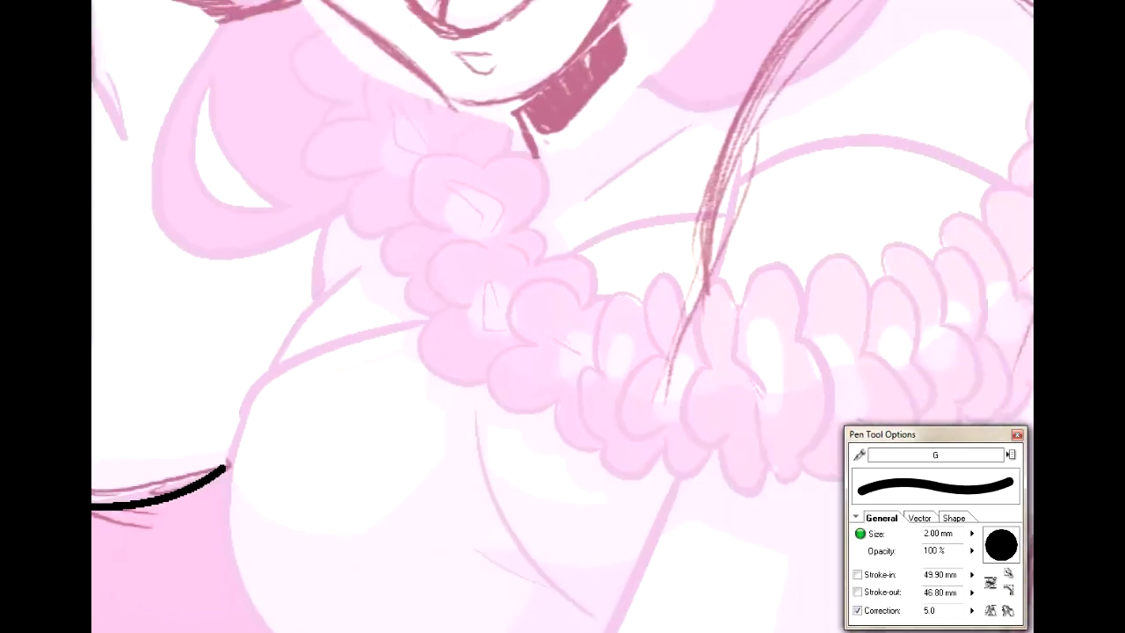
scroll(562, 317, "up", 5)
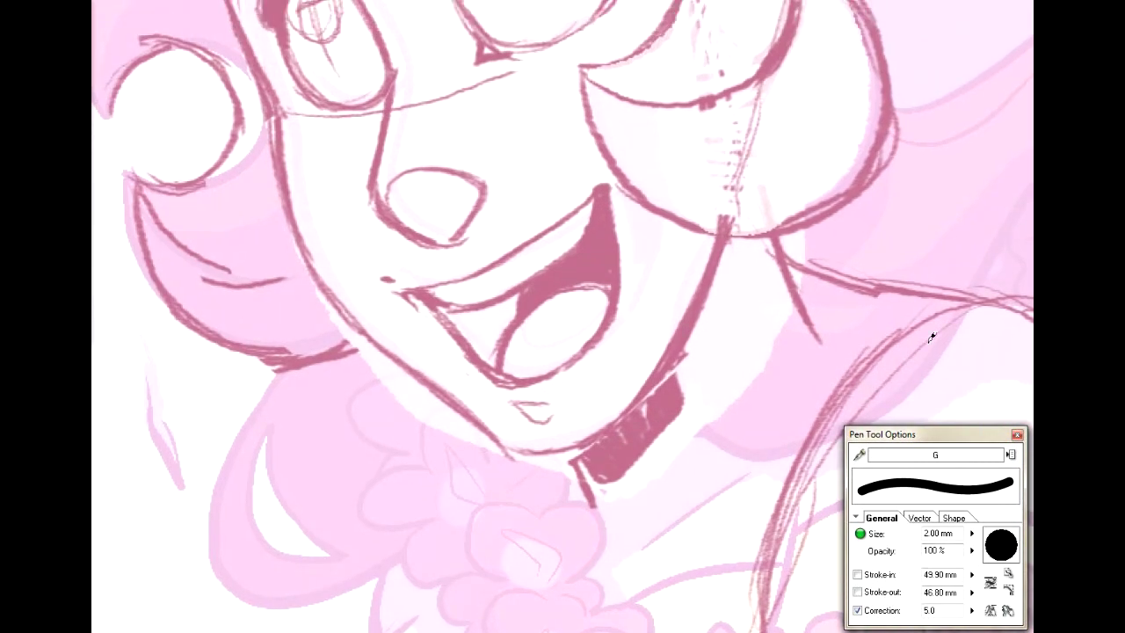
key("asciicircum")
left_click_drag(475, 141, 334, 134)
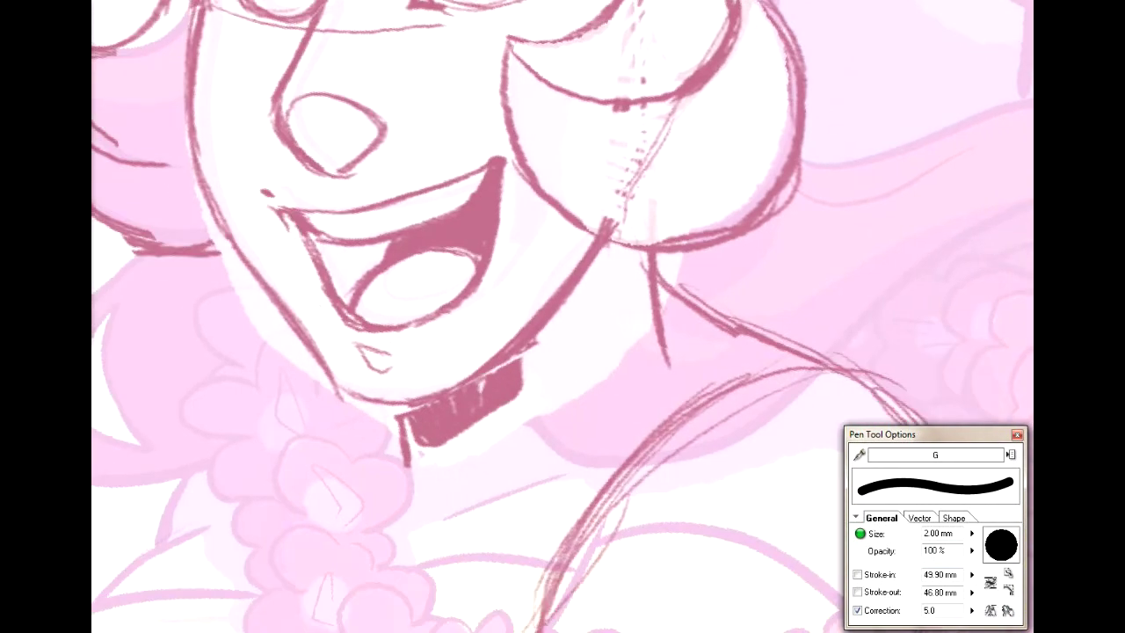
left_click_drag(396, 406, 411, 467)
key("ctrl+z")
left_click_drag(395, 405, 411, 467)
mouse_move(343, 382)
left_mouse_down()
mouse_move(413, 388)
mouse_move(444, 376)
mouse_move(367, 390)
mouse_move(416, 390)
mouse_move(524, 324)
left_mouse_up()
key("ctrl+z")
key("ctrl+z")
mouse_move(343, 380)
left_mouse_down()
mouse_move(424, 388)
mouse_move(483, 366)
mouse_move(598, 239)
left_mouse_up()
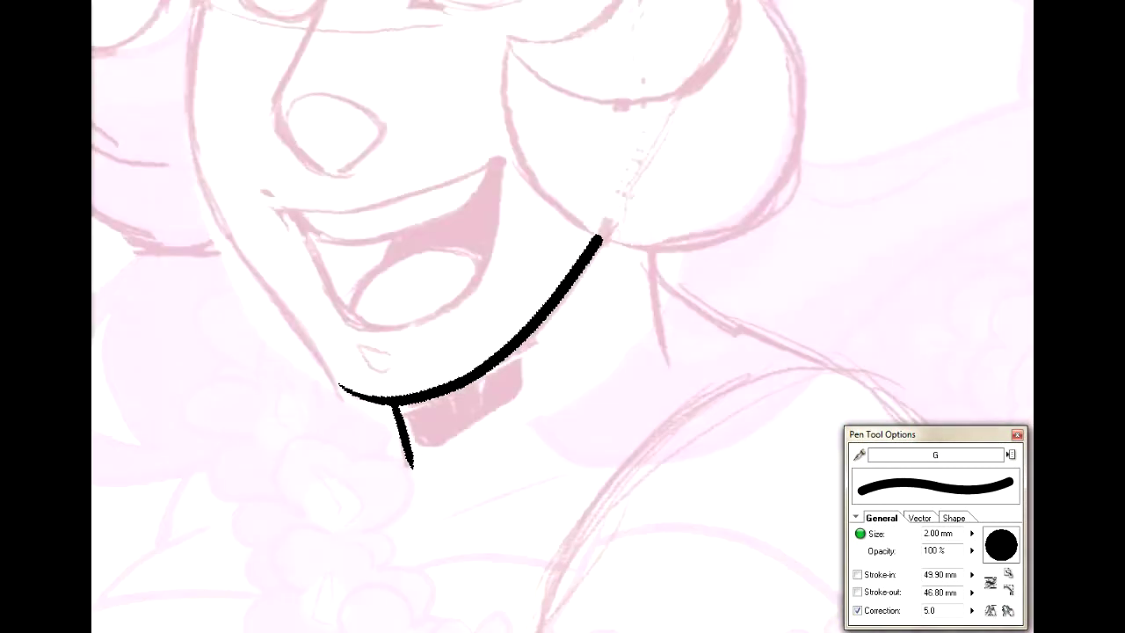
Step: Ink the upper and lower curves of the crescent beside the cheek, meeting at a point
left_click_drag(590, 81, 702, 191)
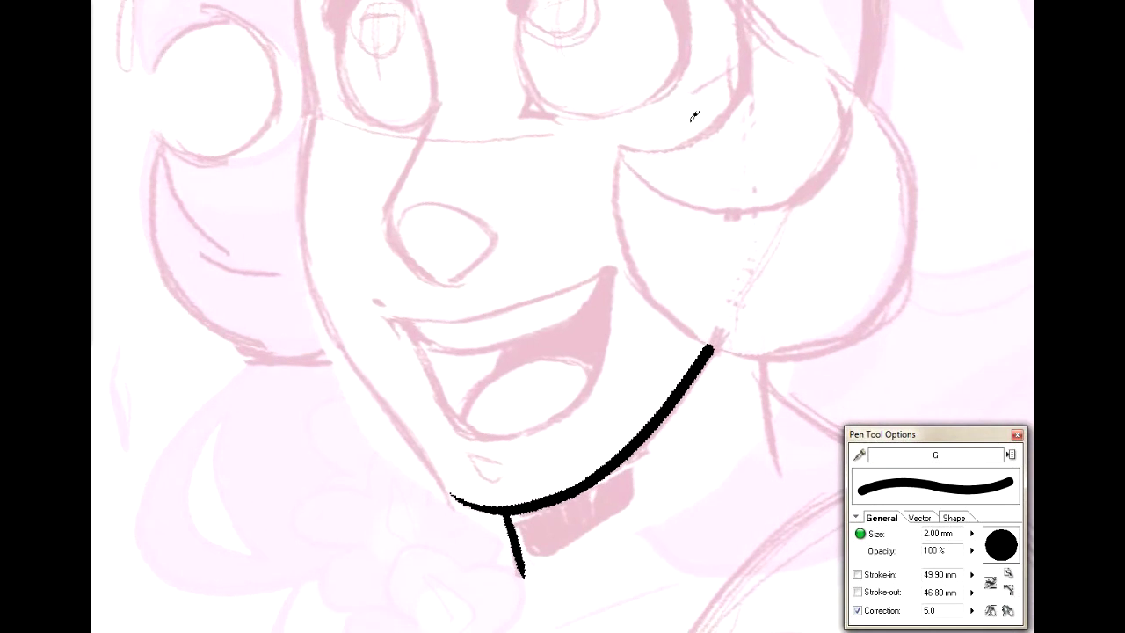
mouse_move(628, 140)
left_mouse_down()
mouse_move(681, 141)
mouse_move(725, 119)
mouse_move(753, 63)
mouse_move(745, 9)
left_mouse_up()
mouse_move(627, 138)
left_mouse_down()
mouse_move(651, 175)
mouse_move(695, 192)
mouse_move(778, 188)
left_mouse_up()
key("ctrl+z")
mouse_move(626, 148)
left_mouse_down()
mouse_move(641, 170)
mouse_move(707, 201)
mouse_move(789, 198)
mouse_move(826, 176)
mouse_move(843, 147)
mouse_move(821, 57)
left_mouse_up()
mouse_move(627, 139)
left_mouse_down()
mouse_move(633, 239)
mouse_move(654, 279)
mouse_move(720, 346)
mouse_move(788, 355)
left_mouse_up()
mouse_move(854, 74)
left_mouse_down()
mouse_move(888, 114)
mouse_move(925, 224)
mouse_move(846, 336)
left_mouse_up()
key("ctrl+z")
key("ctrl+z")
Step: Set the pen's correction to 9 and ink the round shape's contour from the crescent's point around its lower side
double_click(929, 610)
type("9")
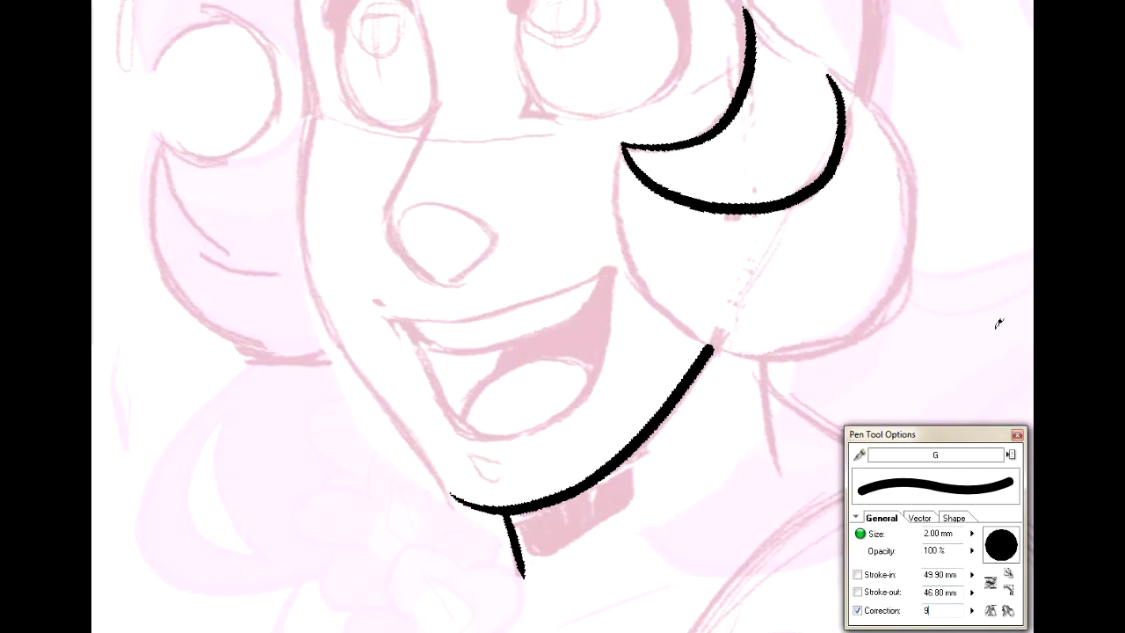
left_click_drag(773, 229, 527, 323)
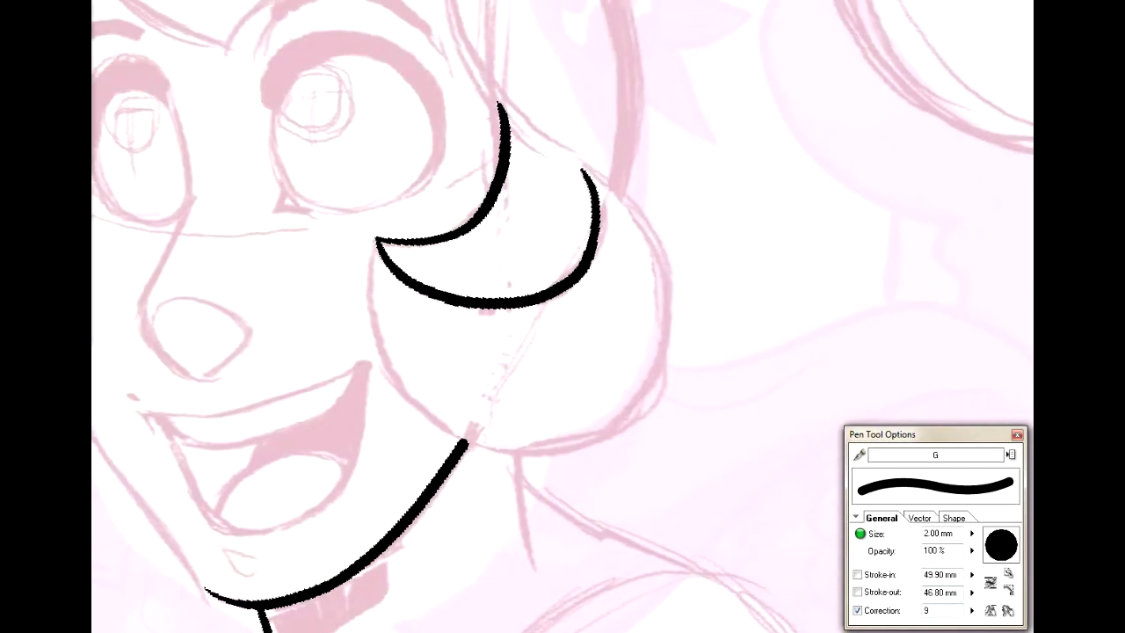
left_click_drag(380, 237, 371, 325)
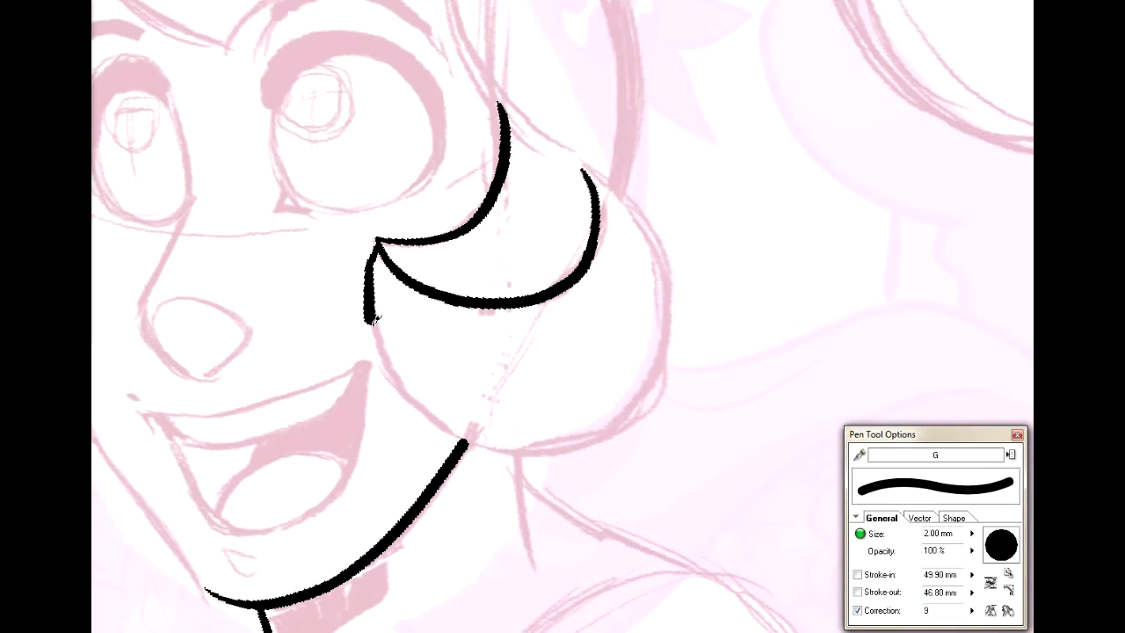
key("ctrl+z")
mouse_move(379, 239)
left_mouse_down()
mouse_move(393, 350)
mouse_move(439, 411)
mouse_move(485, 444)
left_mouse_up()
key("ctrl+z")
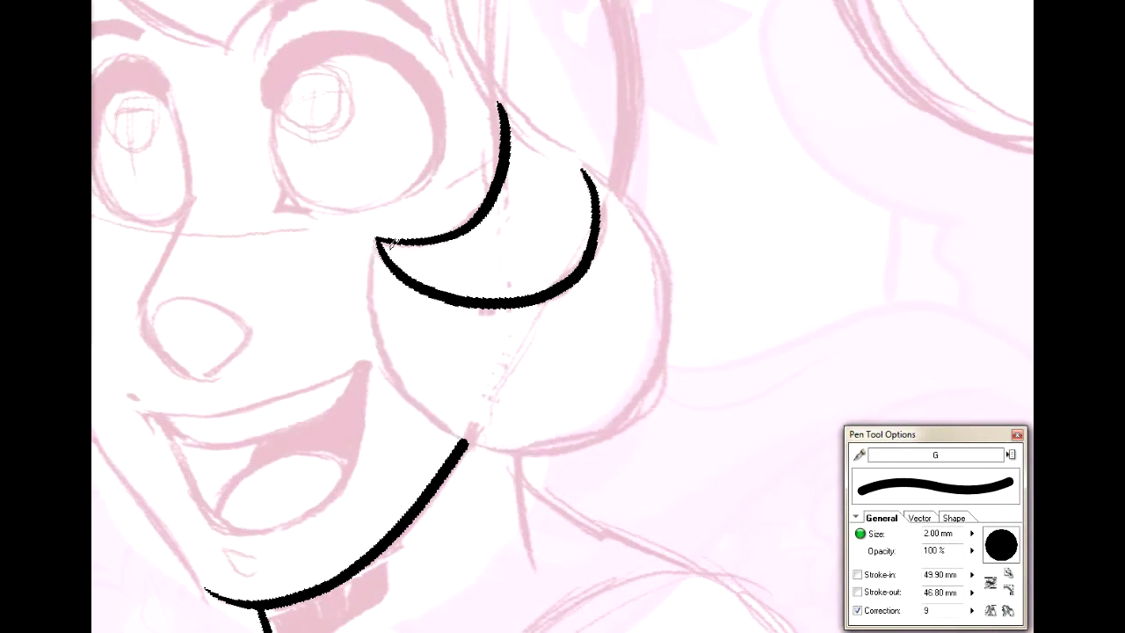
mouse_move(380, 238)
left_mouse_down()
mouse_move(372, 298)
mouse_move(405, 378)
mouse_move(478, 433)
mouse_move(592, 434)
mouse_move(634, 414)
mouse_move(676, 361)
left_mouse_up()
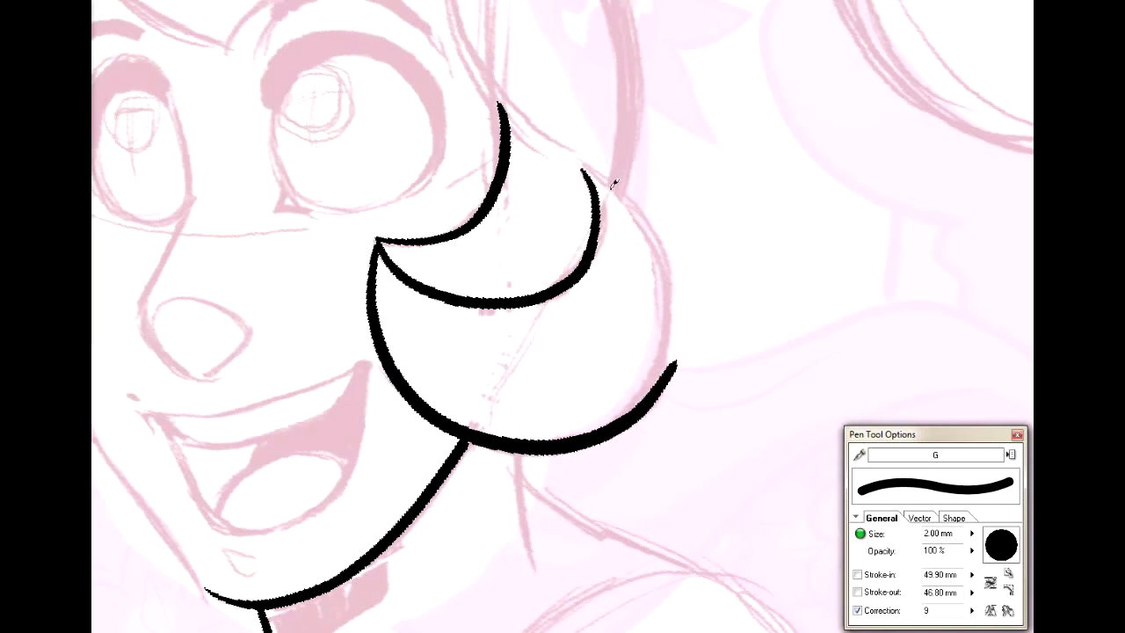
mouse_move(609, 167)
left_mouse_down()
mouse_move(665, 289)
mouse_move(609, 176)
mouse_move(667, 254)
mouse_move(674, 353)
mouse_move(580, 437)
left_mouse_up()
key("ctrl+z")
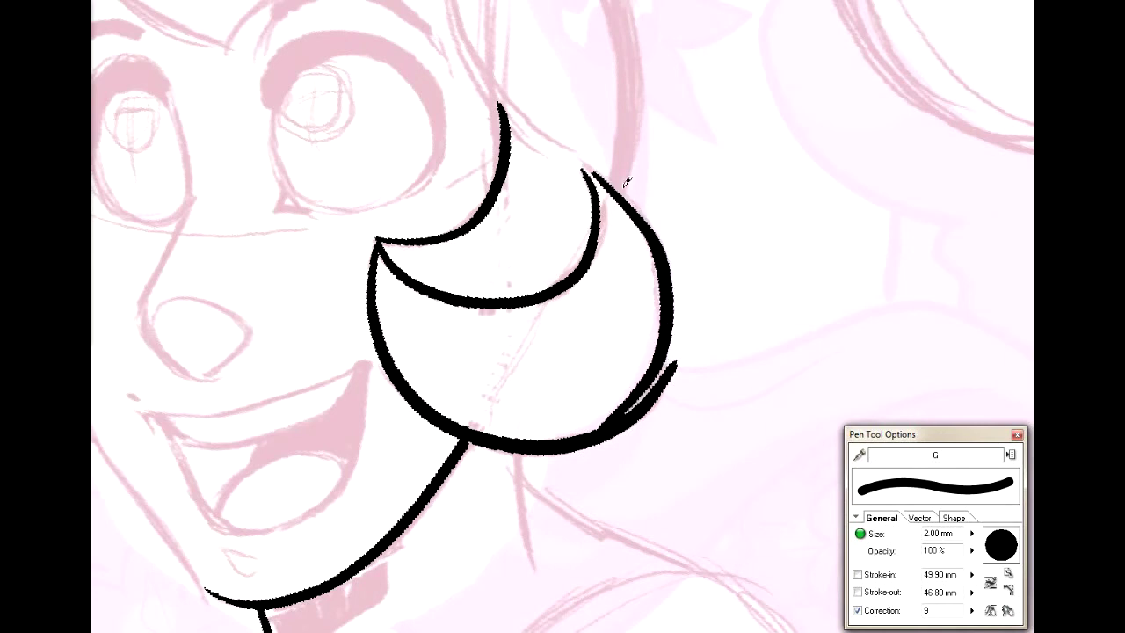
key("ctrl+z")
Step: Set the pen's correction to 4 and ink the outer side of the round shape down to its lower contour
left_click(940, 610)
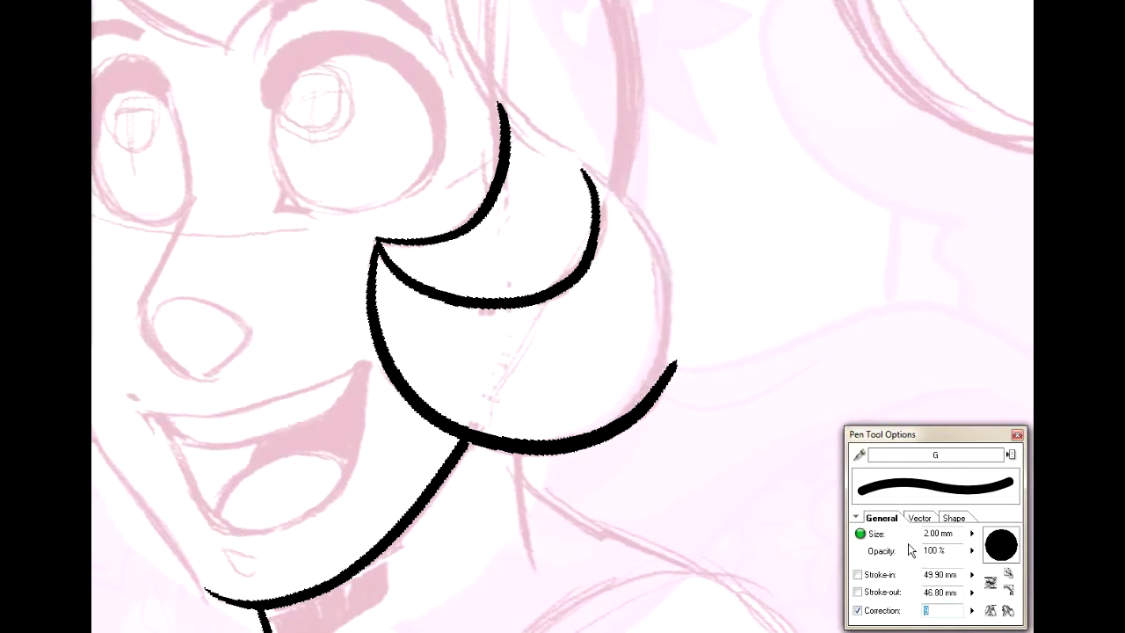
mouse_move(595, 160)
left_mouse_down()
mouse_move(651, 222)
mouse_move(665, 290)
left_mouse_up()
key("ctrl+z")
mouse_move(596, 167)
left_mouse_down()
mouse_move(670, 257)
mouse_move(671, 343)
mouse_move(591, 429)
left_mouse_up()
key("ctrl+z")
mouse_move(595, 168)
left_mouse_down()
mouse_move(661, 221)
mouse_move(674, 302)
mouse_move(658, 370)
mouse_move(620, 415)
left_mouse_up()
mouse_move(752, 141)
left_mouse_down()
mouse_move(788, 262)
mouse_move(761, 439)
left_mouse_up()
key("ctrl+z")
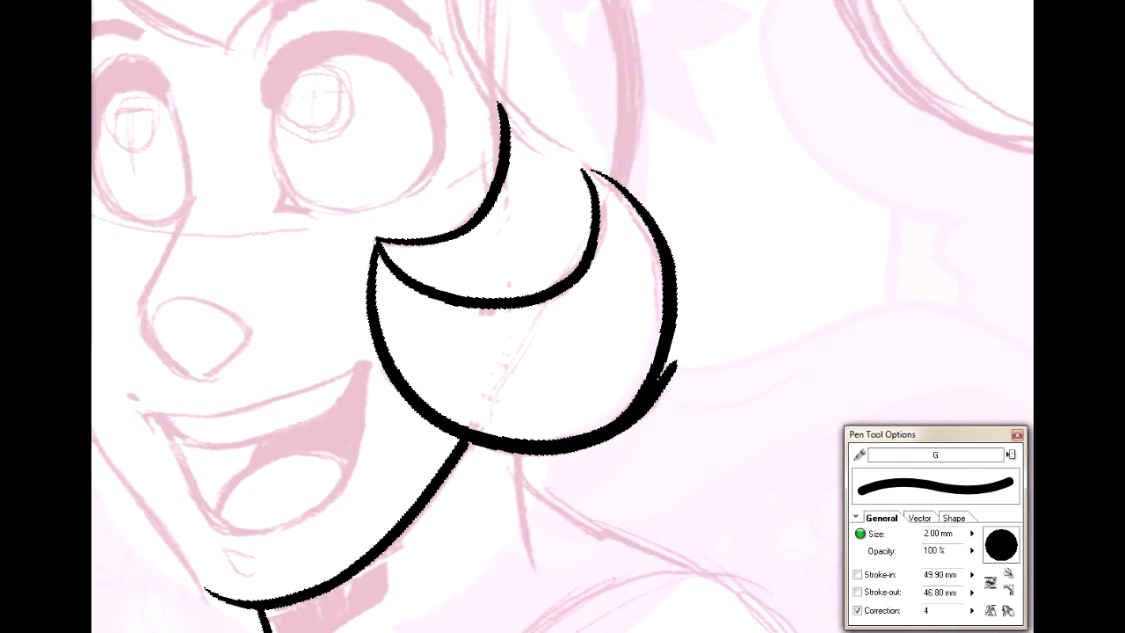
Step: Erase the overshooting upper tip and the stray lower end of the round shape beside the cheek
key("e")
left_click_drag(592, 166, 603, 187)
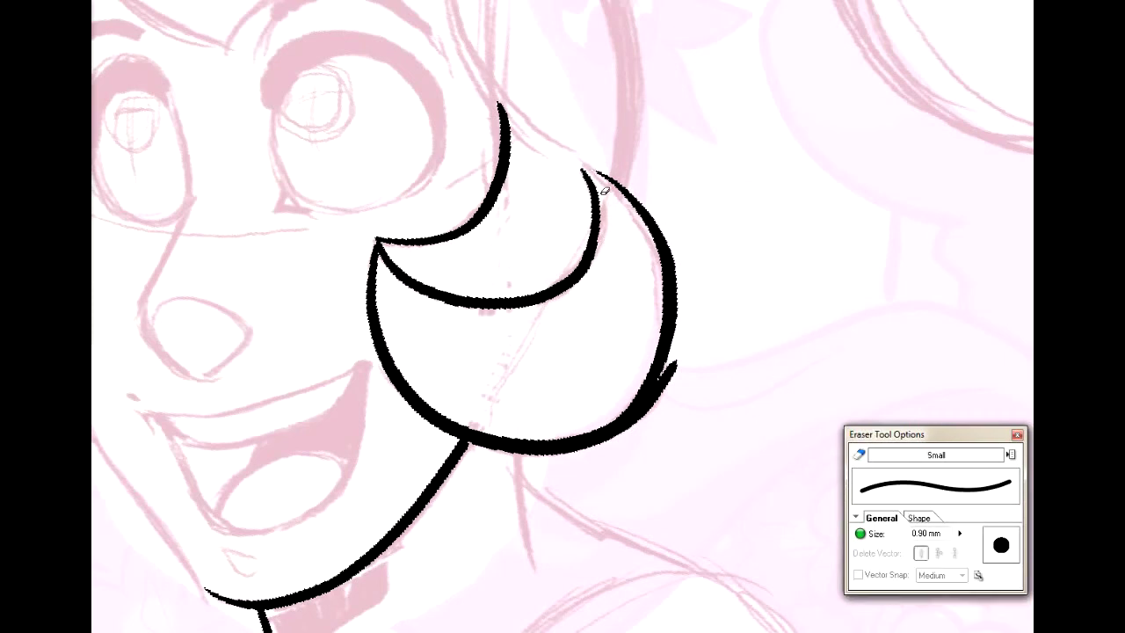
mouse_move(675, 361)
left_mouse_down()
mouse_move(654, 441)
mouse_move(679, 346)
mouse_move(607, 448)
mouse_move(570, 460)
left_mouse_up()
Step: Ink the thick, tapering eyebrow above the larger eye with the Pen tool
mouse_move(561, 120)
left_mouse_down()
mouse_move(575, 149)
mouse_move(796, 284)
left_mouse_up()
key("p")
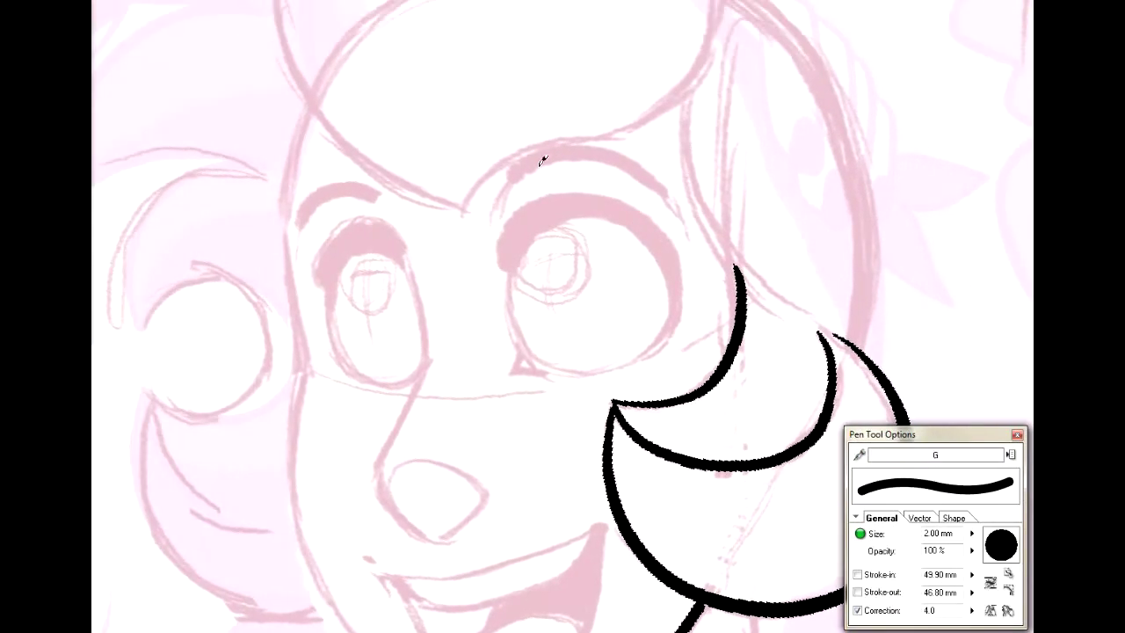
mouse_move(510, 180)
left_mouse_down()
mouse_move(548, 151)
mouse_move(620, 158)
mouse_move(654, 202)
left_mouse_up()
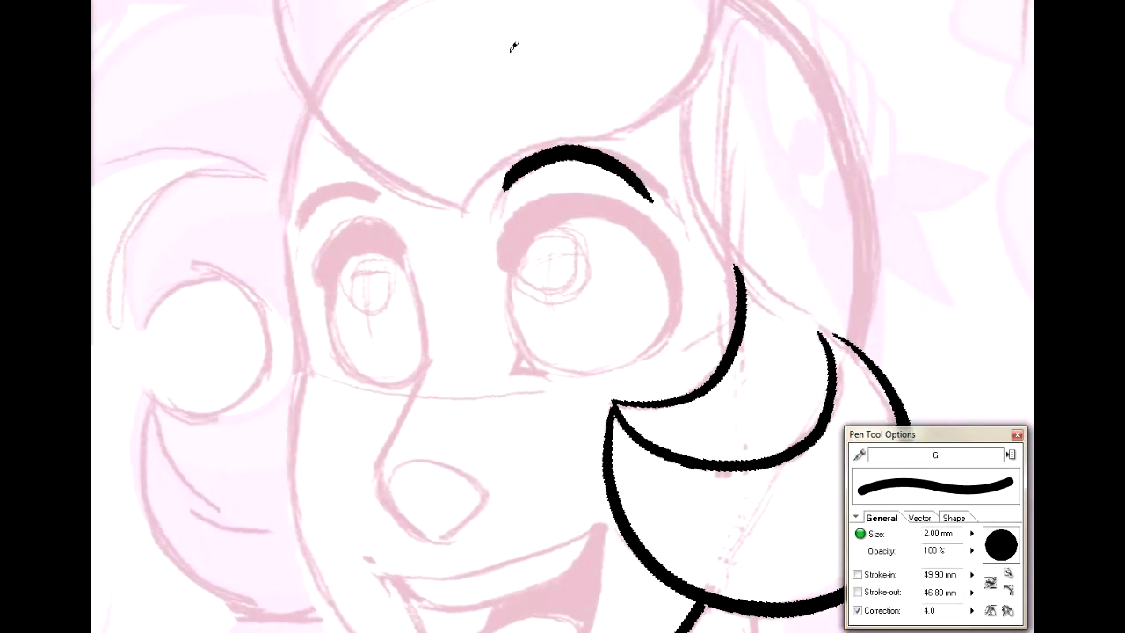
key("ctrl+z")
mouse_move(516, 175)
left_mouse_down()
mouse_move(545, 152)
mouse_move(630, 160)
mouse_move(664, 199)
left_mouse_up()
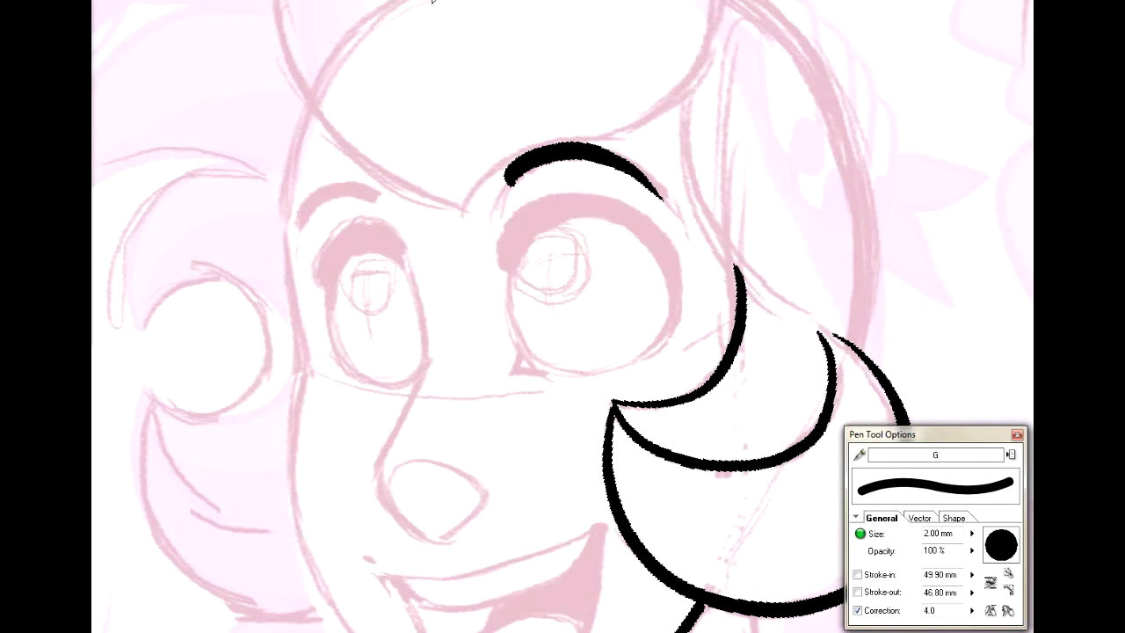
Step: Ink the other eyebrow, the nose bridge, the rounded nose contour and the nostril
mouse_move(305, 218)
left_mouse_down()
mouse_move(352, 181)
mouse_move(385, 201)
mouse_move(419, 302)
mouse_move(423, 374)
mouse_move(377, 471)
mouse_move(431, 543)
left_mouse_up()
mouse_move(382, 454)
left_mouse_down()
mouse_move(382, 488)
mouse_move(436, 537)
left_mouse_up()
mouse_move(484, 486)
left_mouse_down()
mouse_move(471, 514)
mouse_move(472, 489)
mouse_move(480, 508)
left_mouse_up()
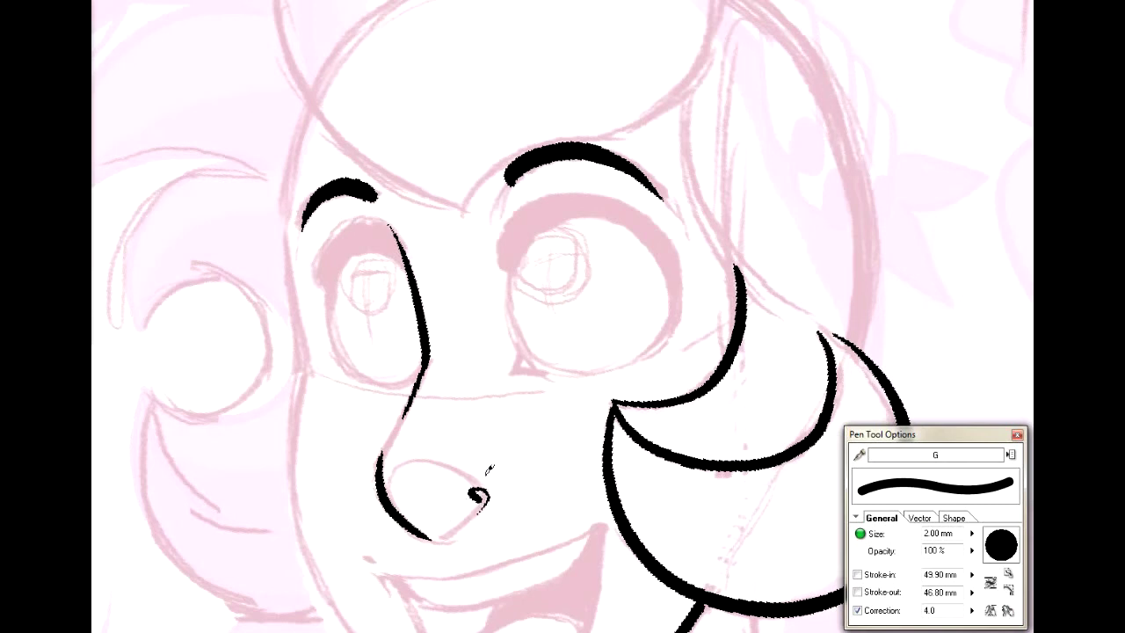
Step: Ink the open mouth's outline with the upper lip line, the lower curve and a thickened corner near the cheek
left_click_drag(708, 471, 715, 294)
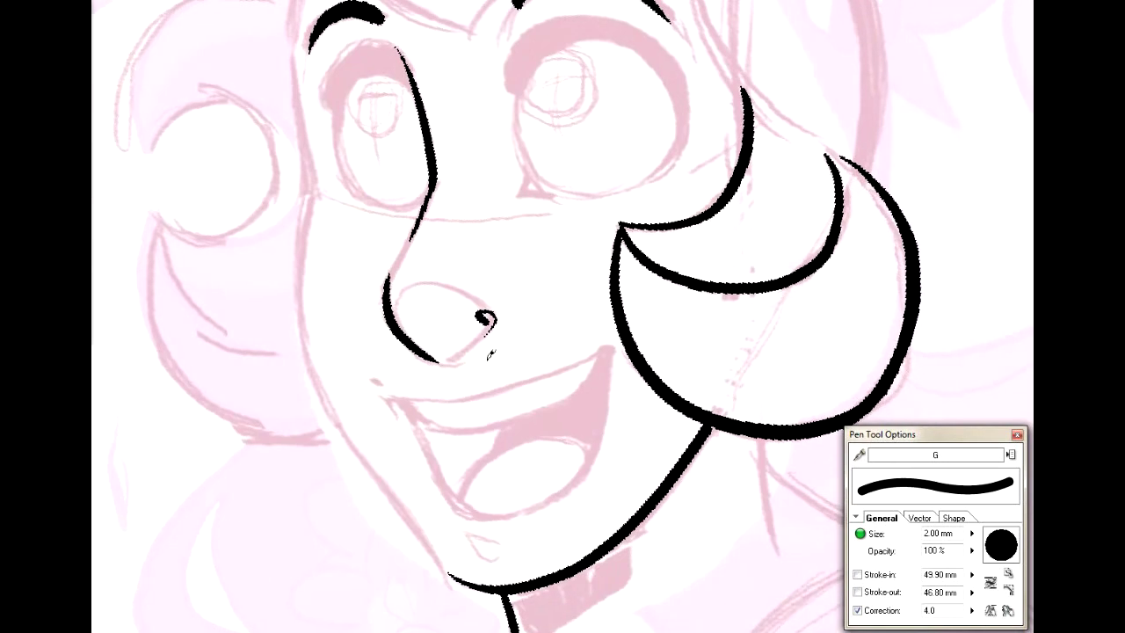
mouse_move(394, 394)
left_mouse_down()
mouse_move(504, 386)
mouse_move(608, 352)
left_mouse_up()
mouse_move(397, 395)
left_mouse_down()
mouse_move(434, 444)
mouse_move(457, 508)
mouse_move(528, 517)
mouse_move(584, 479)
left_mouse_up()
left_click_drag(613, 348, 567, 492)
key("ctrl+z")
mouse_move(611, 352)
left_mouse_down()
mouse_move(609, 396)
mouse_move(570, 488)
left_mouse_up()
key("ctrl+z")
mouse_move(613, 348)
left_mouse_down()
mouse_move(603, 420)
mouse_move(564, 494)
left_mouse_up()
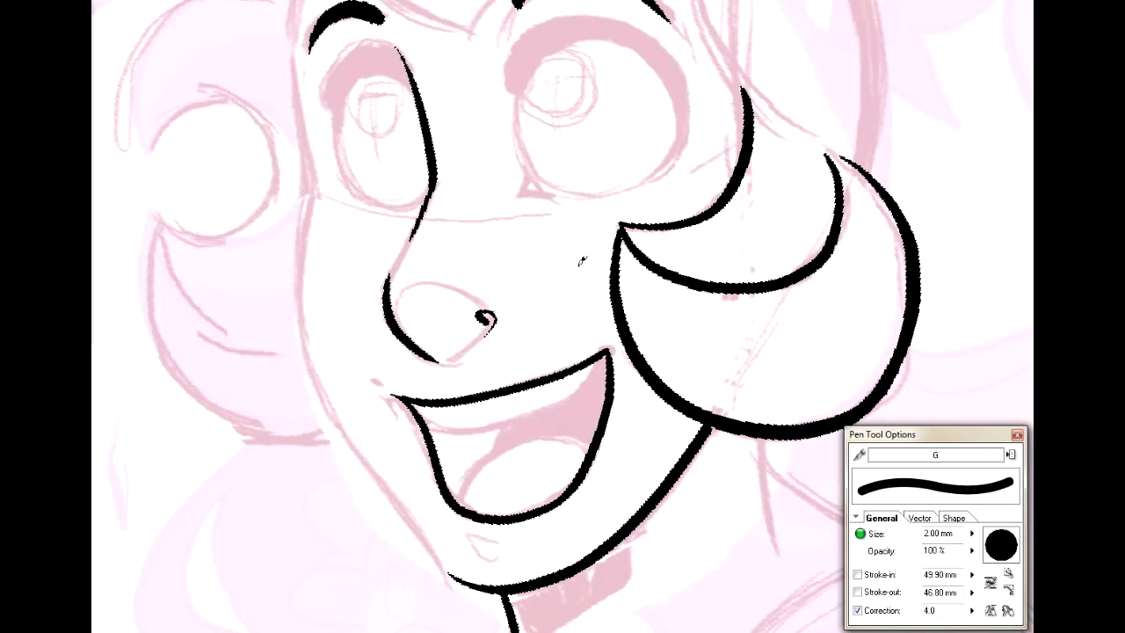
left_click_drag(602, 351, 612, 352)
Step: Ink the upper teeth edge and the tongue, and fill the dark gap between them with black
mouse_move(420, 402)
left_mouse_down()
mouse_move(442, 421)
mouse_move(519, 419)
mouse_move(565, 400)
mouse_move(591, 359)
left_mouse_up()
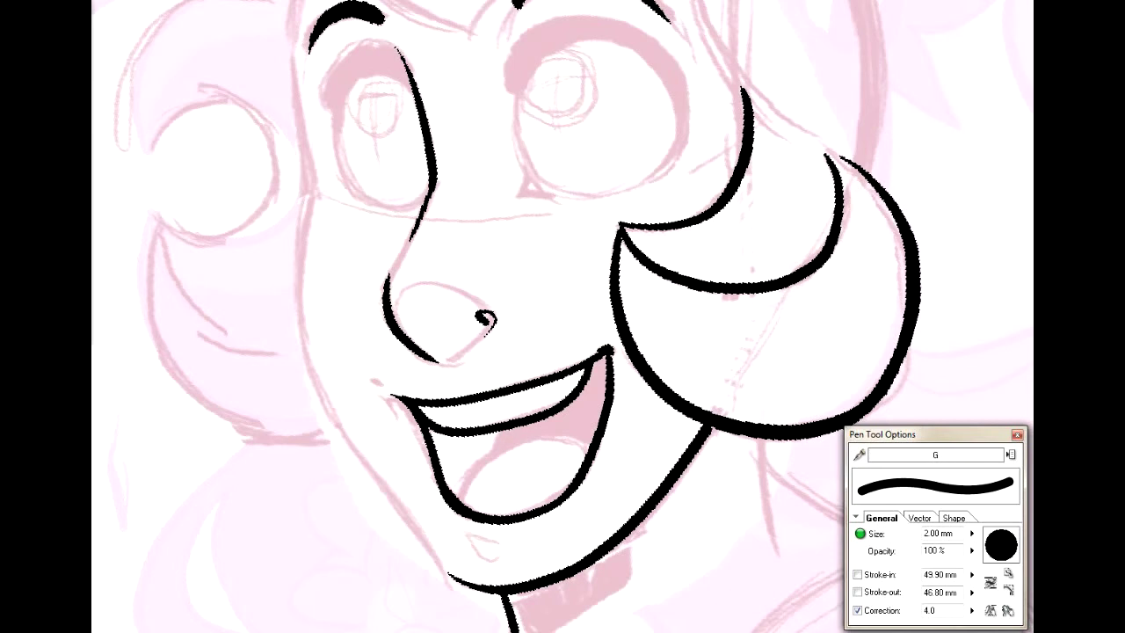
key("alt+e")
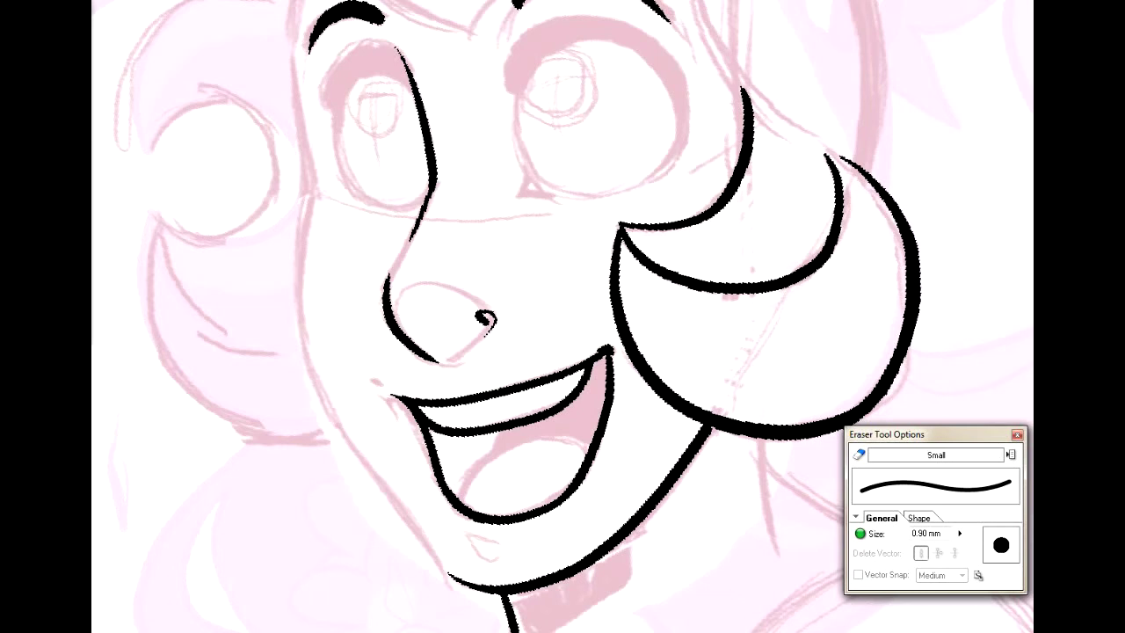
key("alt+b")
mouse_move(470, 498)
left_mouse_down()
mouse_move(483, 456)
mouse_move(527, 435)
mouse_move(600, 450)
left_mouse_up()
left_click_drag(500, 433, 500, 448)
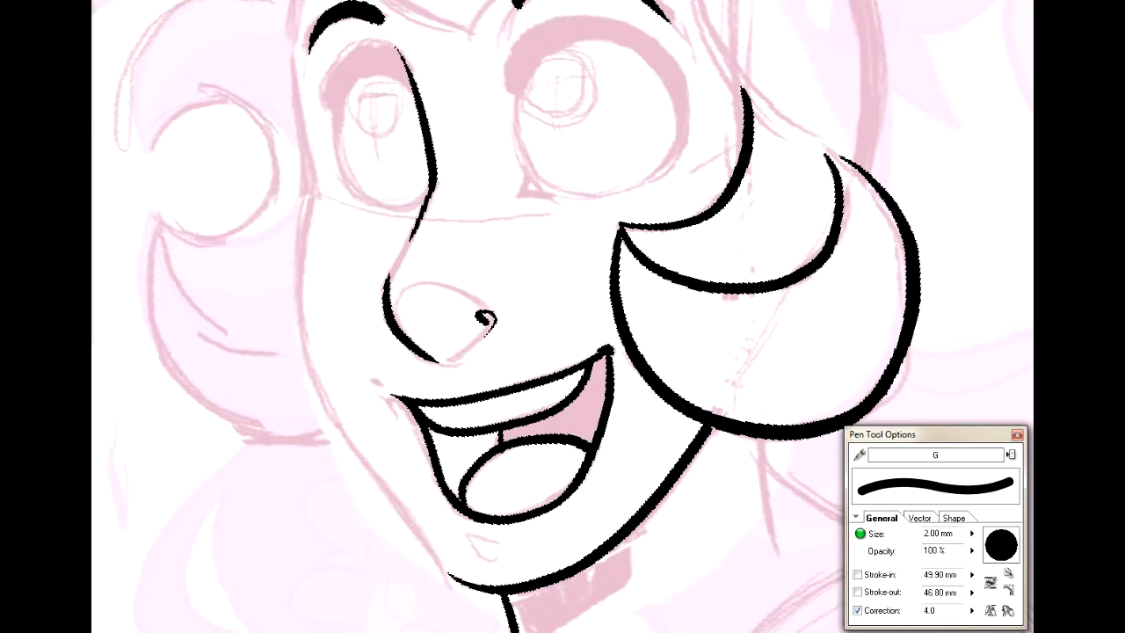
key("alt+i")
left_click(565, 389)
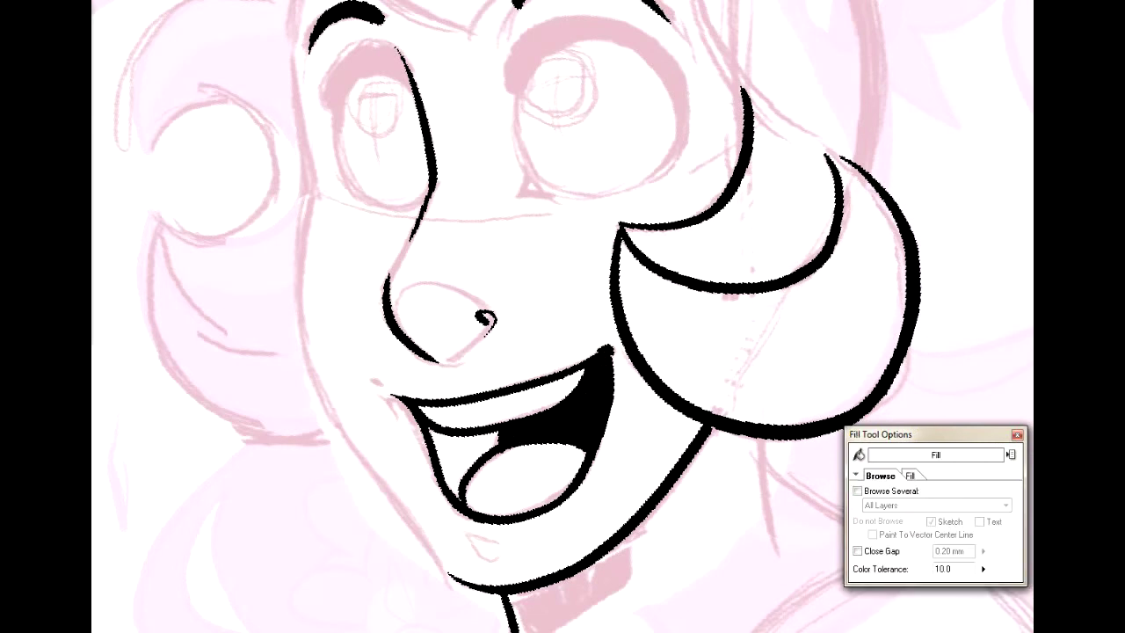
Step: Ink the small angular mark below the lower lip with the Pen tool
key("alt+b")
mouse_move(482, 538)
left_mouse_down()
mouse_move(515, 541)
mouse_move(480, 548)
left_mouse_up()
key("ctrl+z")
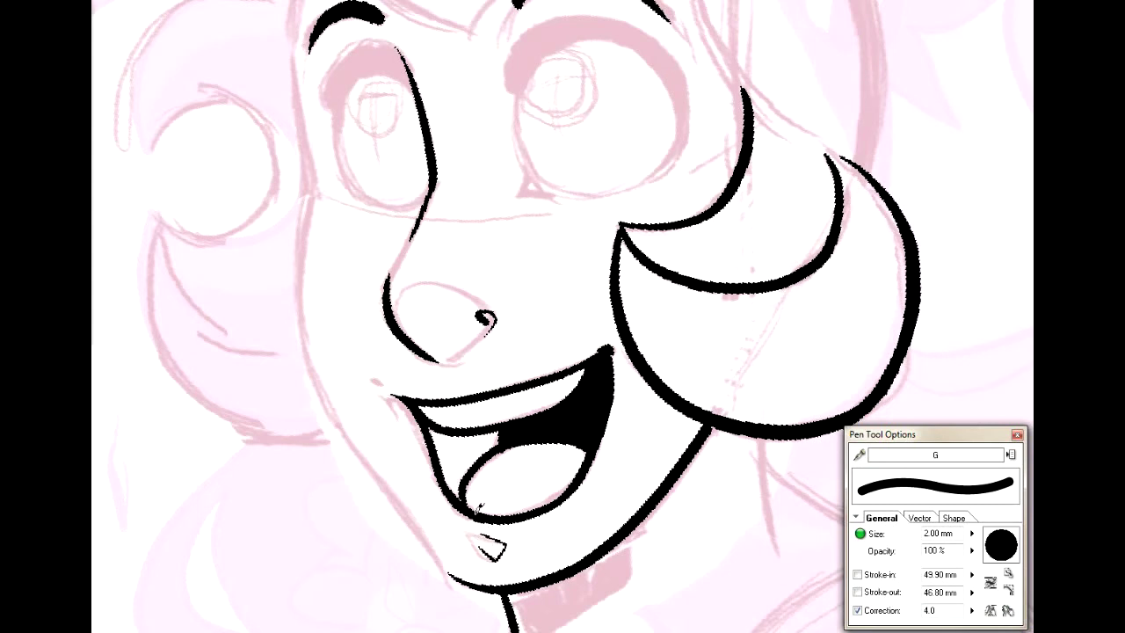
Step: Trim the nostril's tail with the Eraser and ink a small dot beside the far mouth corner
left_click_drag(798, 159, 811, 262)
key("e")
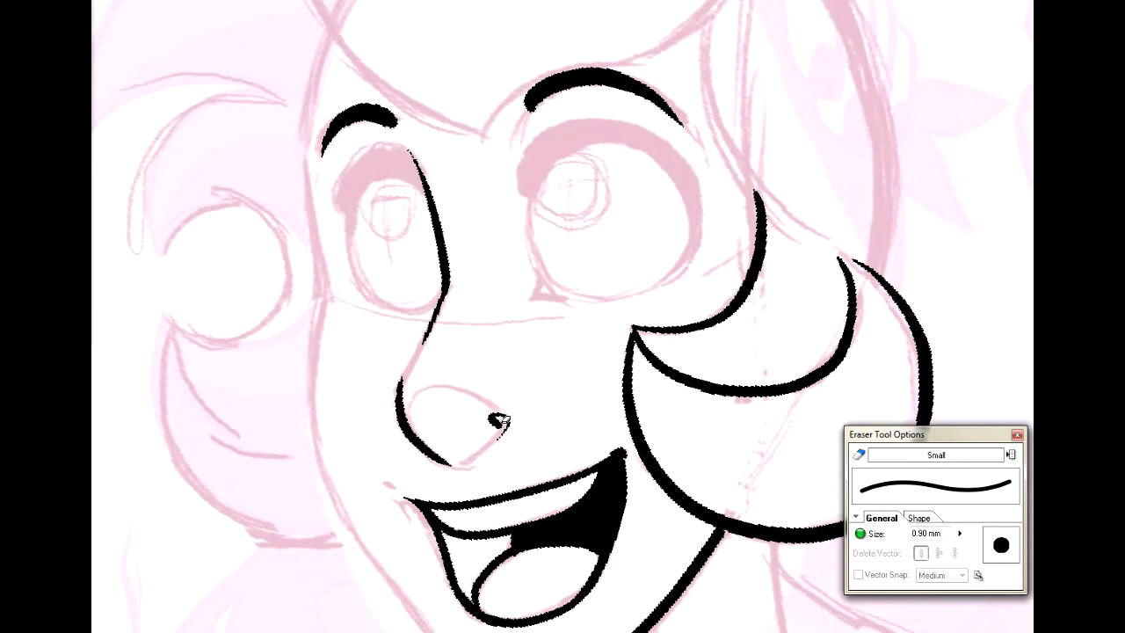
left_click_drag(509, 405, 514, 423)
key("p")
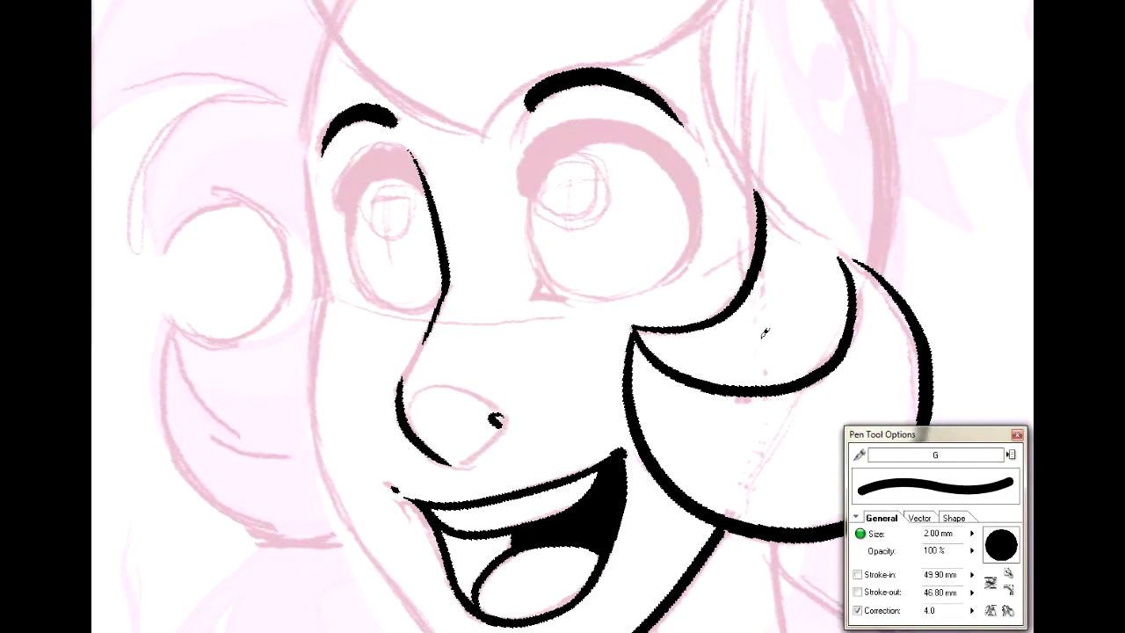
Step: Ink the hairline curve from the forehead point over the larger eye's brow and up the side of the hair
left_click_drag(562, 194, 437, 441)
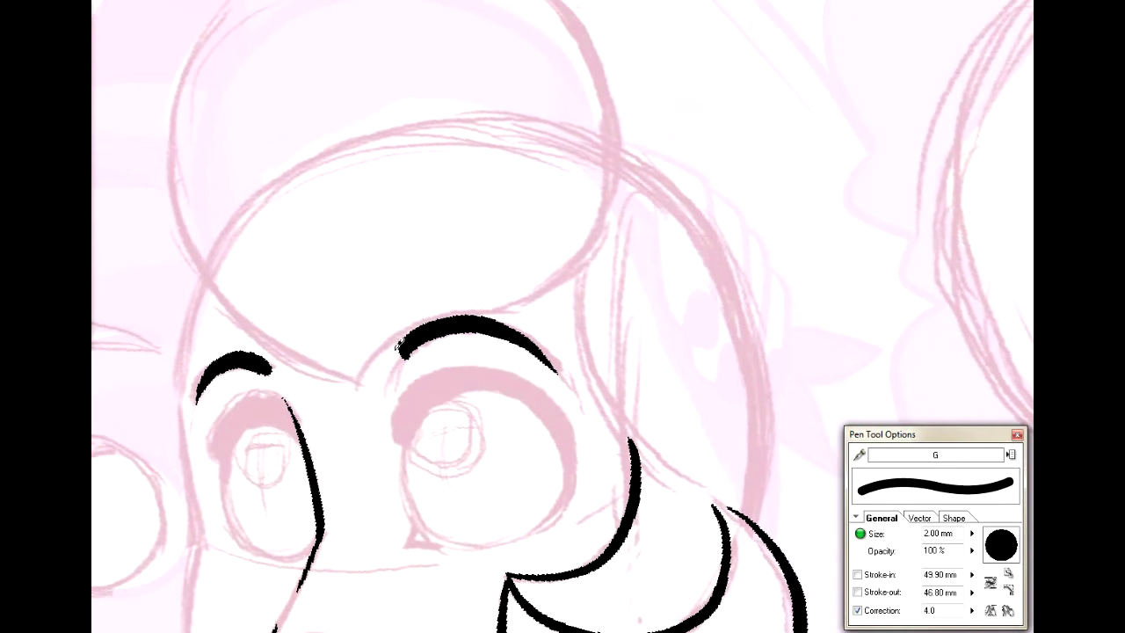
mouse_move(356, 376)
left_mouse_down()
mouse_move(425, 316)
mouse_move(548, 285)
mouse_move(595, 253)
left_mouse_up()
key("ctrl+z")
mouse_move(358, 376)
left_mouse_down()
mouse_move(392, 333)
mouse_move(554, 285)
mouse_move(609, 182)
left_mouse_up()
Step: Ink the hair curve from the hairline down beside the larger eye, past the crescent's upper tip
mouse_move(596, 257)
left_mouse_down()
mouse_move(587, 288)
mouse_move(607, 379)
mouse_move(658, 453)
left_mouse_up()
key("ctrl+z")
mouse_move(589, 252)
left_mouse_down()
mouse_move(577, 321)
mouse_move(611, 412)
mouse_move(676, 475)
left_mouse_up()
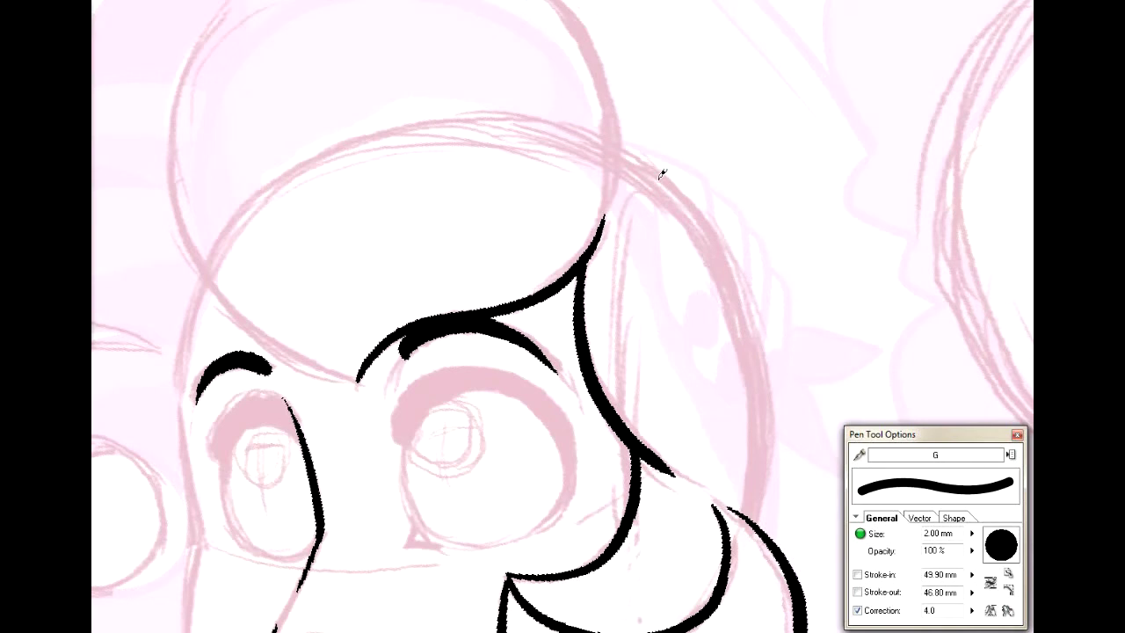
mouse_move(618, 151)
left_mouse_down()
mouse_move(673, 185)
mouse_move(740, 265)
mouse_move(774, 380)
mouse_move(756, 509)
left_mouse_up()
key("ctrl+z")
mouse_move(613, 144)
left_mouse_down()
mouse_move(720, 213)
mouse_move(761, 296)
left_mouse_up()
key("ctrl+z")
Step: Ink the round curl, outer crescent and inner curve beyond the far cheek, and erase the excess at their meeting point
left_click_drag(680, 629, 968, 317)
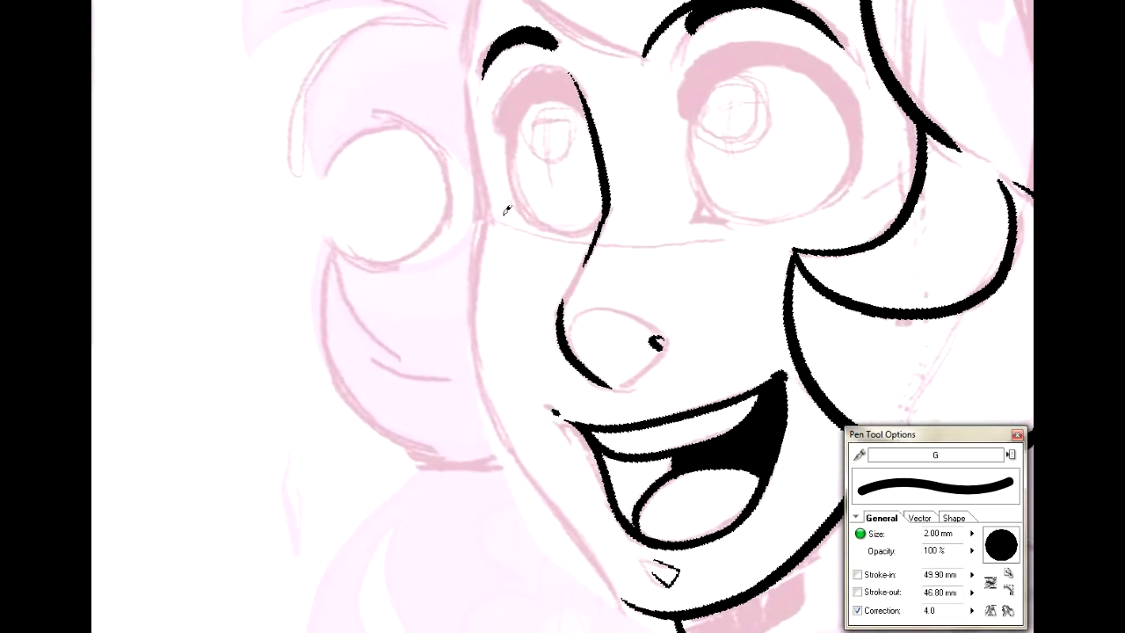
key("alt+e")
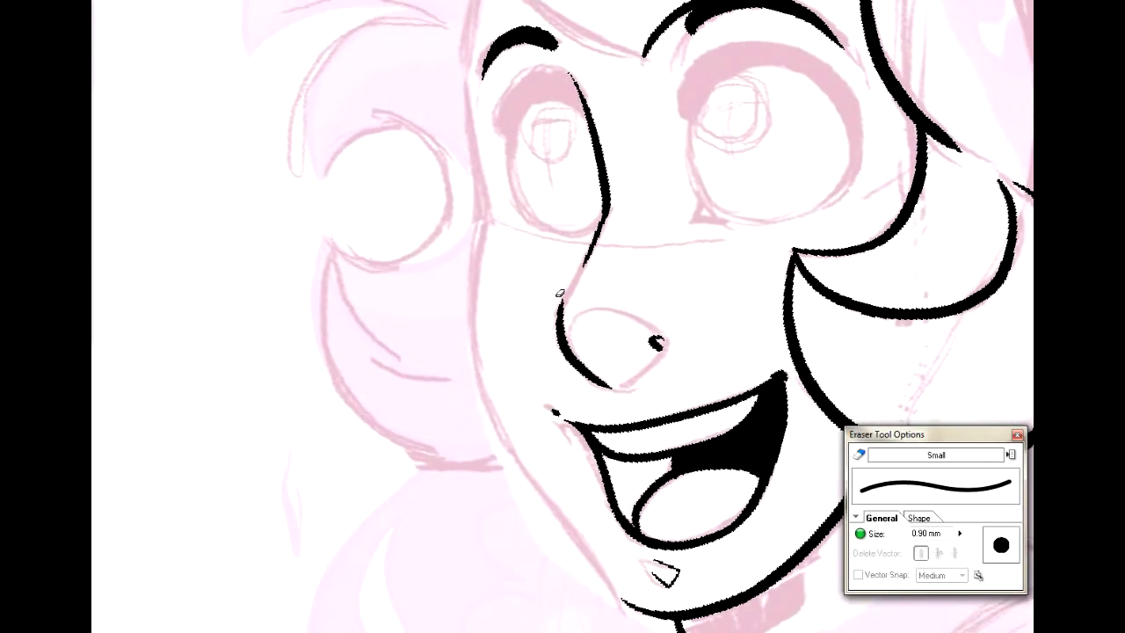
key("alt+b")
mouse_move(325, 176)
left_mouse_down()
mouse_move(337, 145)
mouse_move(393, 124)
mouse_move(429, 136)
mouse_move(459, 205)
mouse_move(445, 239)
mouse_move(389, 262)
mouse_move(354, 254)
mouse_move(319, 215)
mouse_move(338, 376)
mouse_move(369, 419)
mouse_move(415, 449)
mouse_move(519, 459)
left_mouse_up()
mouse_move(335, 248)
left_mouse_down()
mouse_move(384, 328)
mouse_move(468, 361)
left_mouse_up()
key("e")
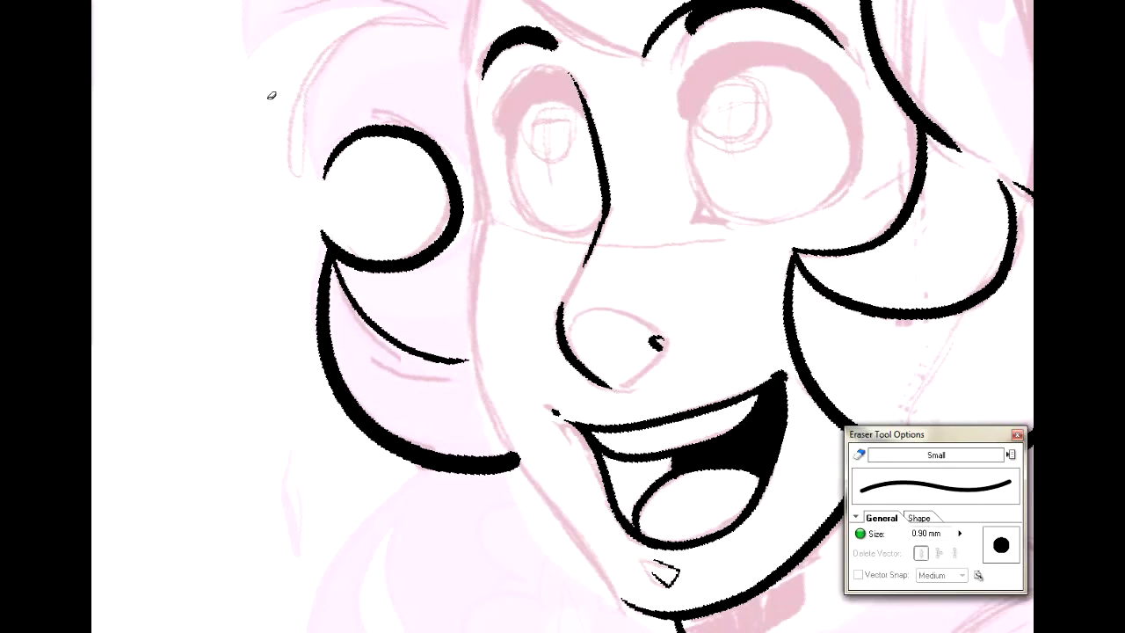
left_click_drag(322, 220, 315, 249)
Step: Ink the shoulder contour from the neck down the upper arm, the inner shoulder curve and a short stroke beside it
mouse_move(720, 632)
left_mouse_down()
mouse_move(722, 483)
mouse_move(589, 304)
mouse_move(585, 323)
left_mouse_up()
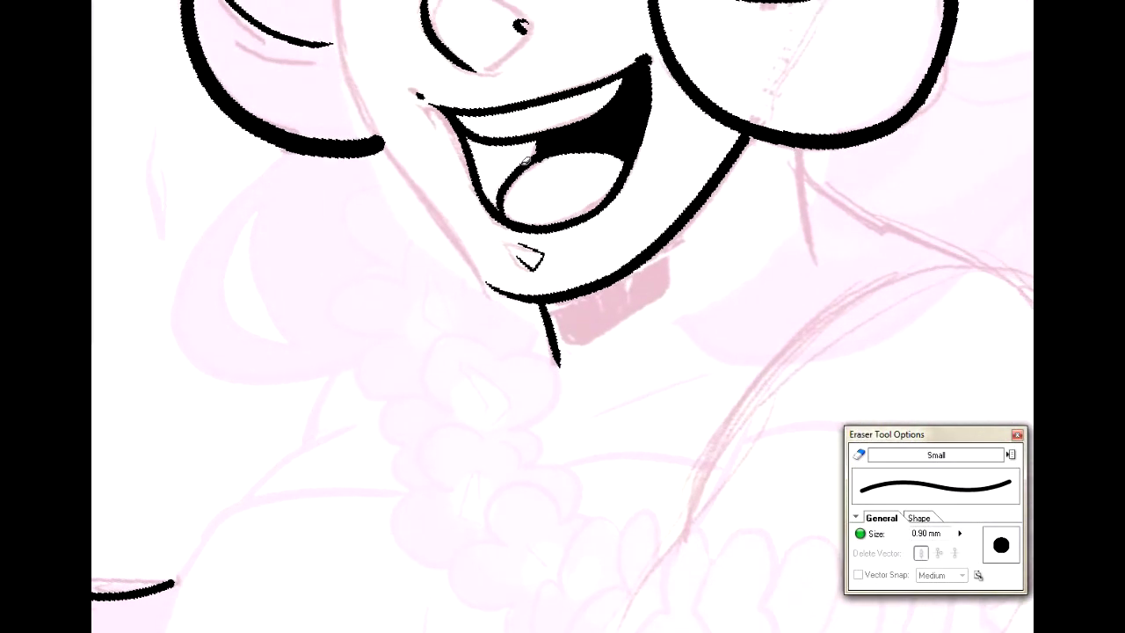
key("alt+b")
mouse_move(788, 139)
left_mouse_down()
mouse_move(810, 232)
mouse_move(526, 95)
left_mouse_up()
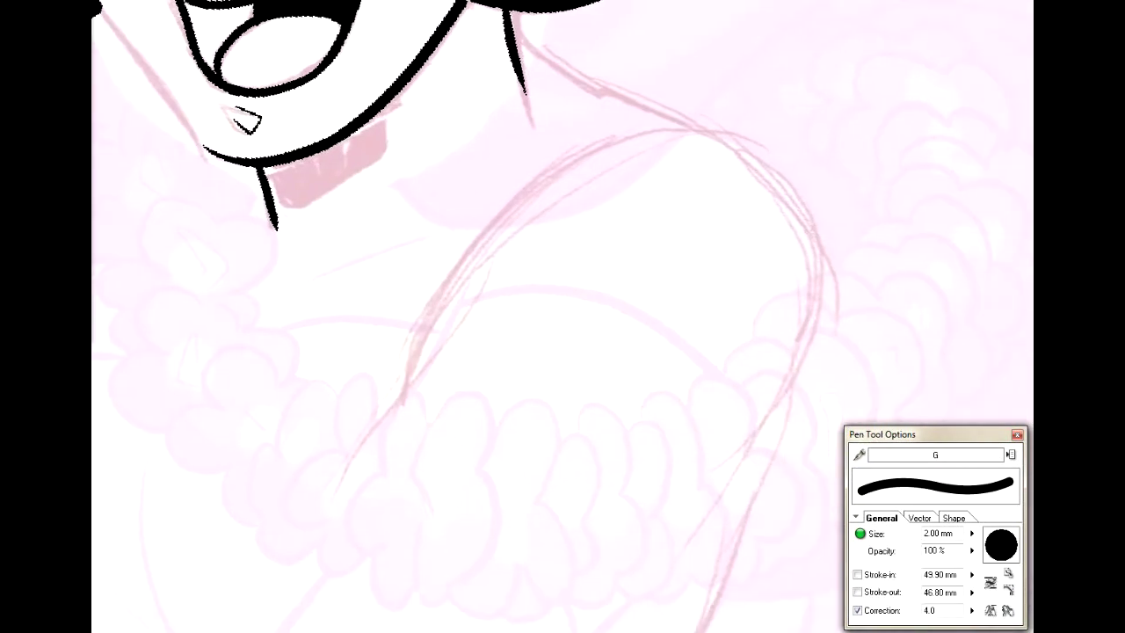
mouse_move(523, 32)
left_mouse_down()
mouse_move(728, 147)
mouse_move(786, 220)
left_mouse_up()
key("ctrl+z")
mouse_move(512, 4)
left_mouse_down()
mouse_move(582, 74)
mouse_move(693, 122)
mouse_move(776, 189)
mouse_move(821, 275)
mouse_move(797, 387)
left_mouse_up()
mouse_move(442, 337)
left_mouse_down()
mouse_move(510, 204)
mouse_move(598, 157)
left_mouse_up()
left_click_drag(443, 271, 437, 327)
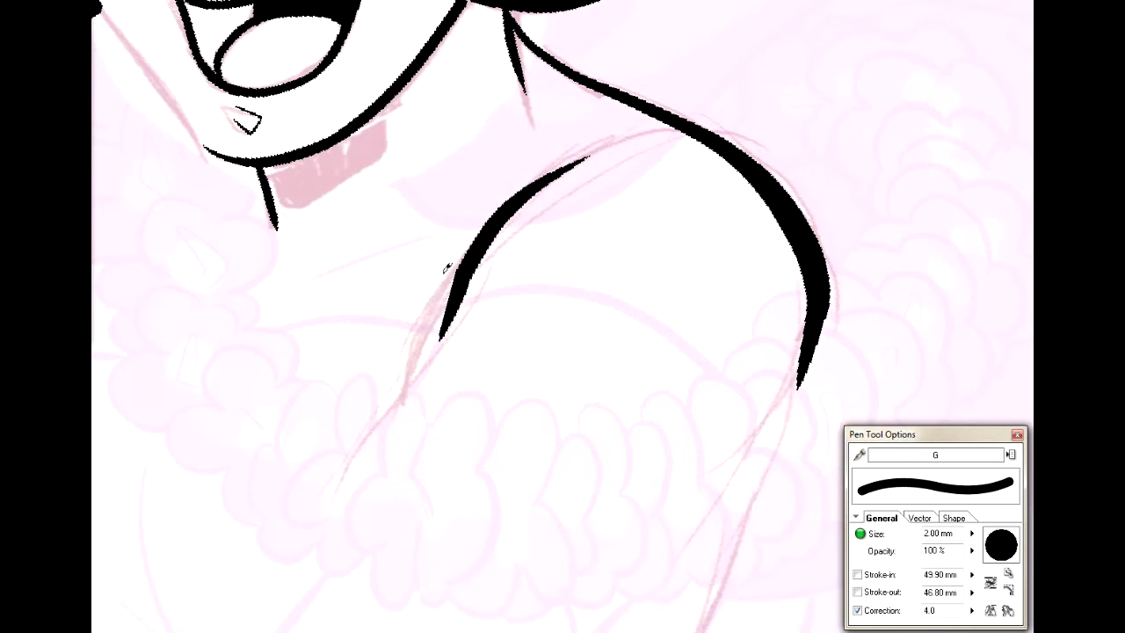
Step: Ink the edge of the shadow under the jaw and fill the neck shadow with black
left_click_drag(437, 327, 606, 594)
mouse_move(437, 426)
left_mouse_down()
mouse_move(450, 459)
mouse_move(528, 431)
mouse_move(553, 406)
mouse_move(579, 346)
left_mouse_up()
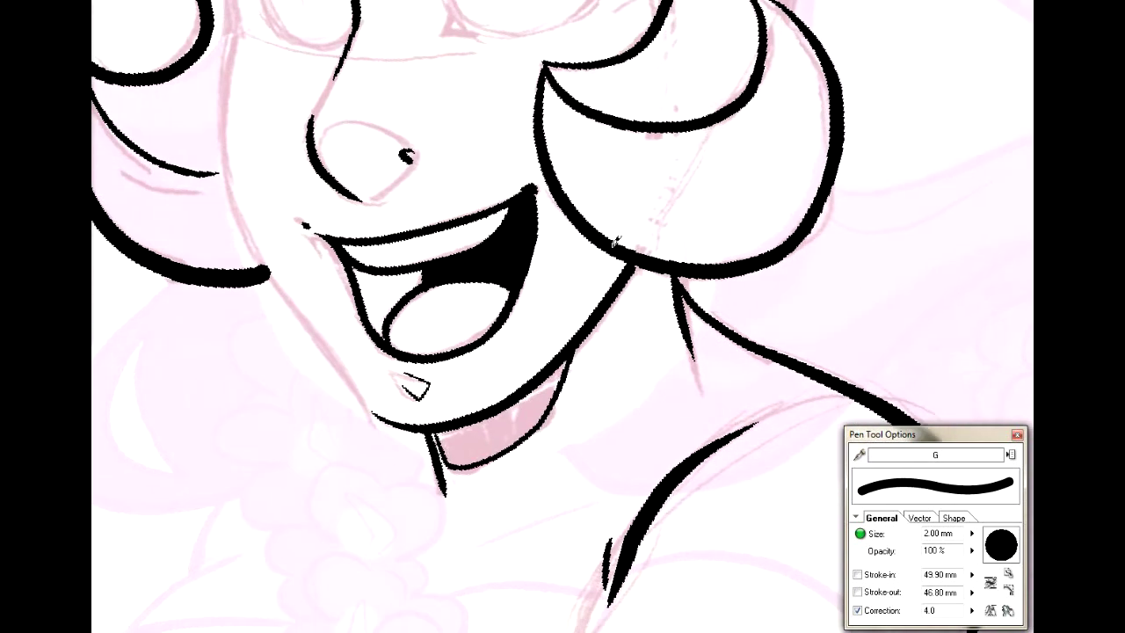
key("alt+i")
left_click(455, 437)
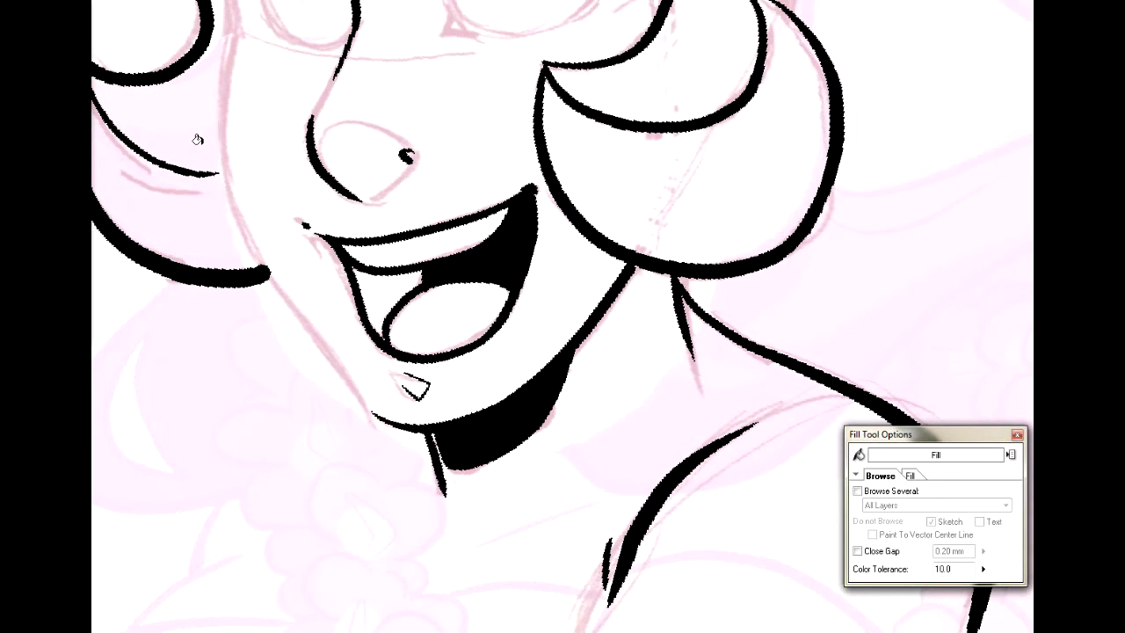
key("p")
left_click_drag(492, 457, 477, 213)
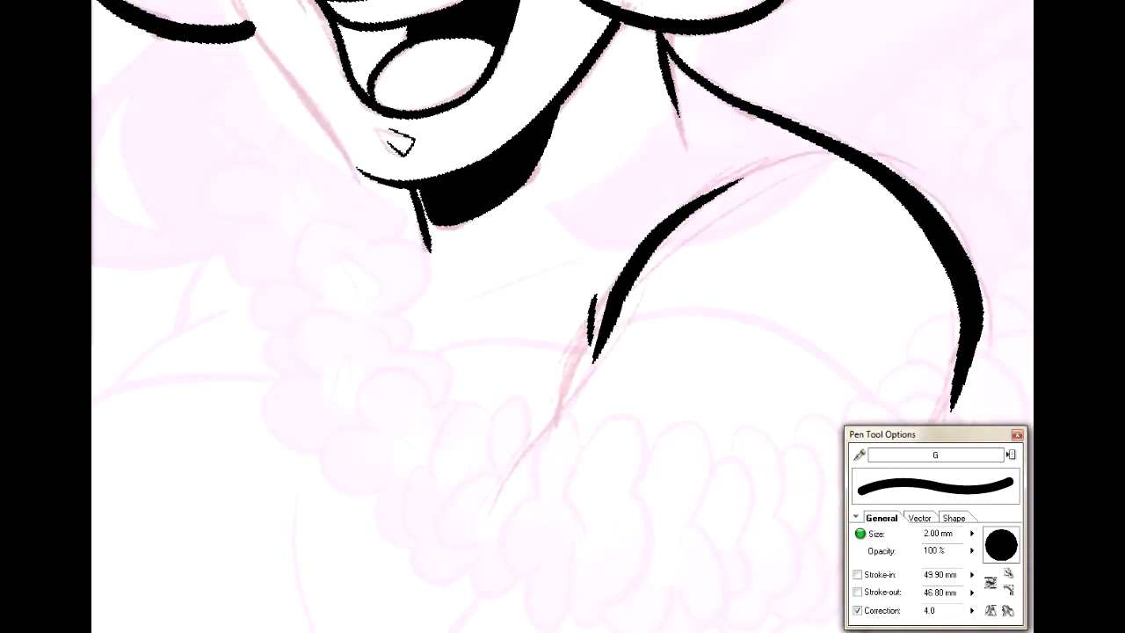
left_click_drag(578, 197, 597, 203)
mouse_move(660, 607)
left_mouse_down()
mouse_move(521, 40)
mouse_move(312, 167)
mouse_move(415, 147)
left_mouse_up()
mouse_move(633, 132)
left_mouse_down()
mouse_move(460, 562)
mouse_move(636, 366)
mouse_move(691, 207)
left_mouse_up()
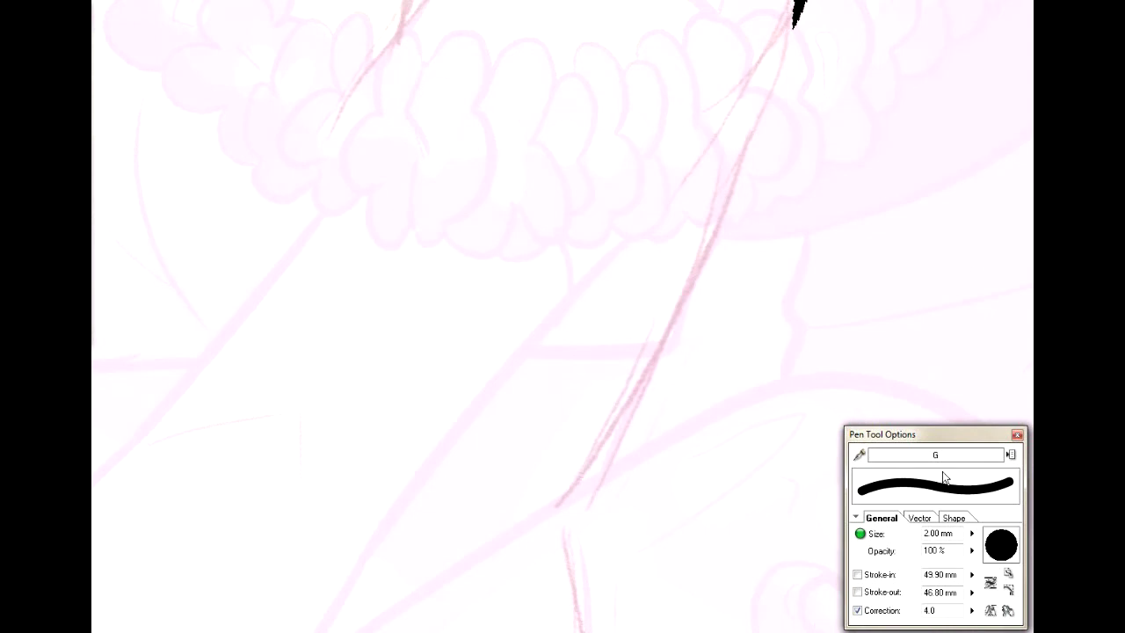
mouse_move(616, 597)
left_mouse_down()
mouse_move(660, 71)
mouse_move(627, 35)
mouse_move(514, 310)
mouse_move(490, 324)
left_mouse_up()
mouse_move(220, 615)
left_mouse_down()
mouse_move(672, 10)
mouse_move(662, 274)
mouse_move(822, 499)
left_mouse_up()
mouse_move(616, 176)
left_mouse_down()
mouse_move(453, 413)
mouse_move(515, 470)
mouse_move(492, 561)
left_mouse_up()
mouse_move(527, 263)
left_mouse_down()
mouse_move(558, 453)
mouse_move(549, 330)
left_mouse_up()
left_click_drag(615, 43, 329, 604)
mouse_move(396, 264)
left_mouse_down()
mouse_move(610, 359)
mouse_move(757, 261)
mouse_move(581, 533)
left_mouse_up()
mouse_move(395, 176)
left_mouse_down()
mouse_move(343, 445)
mouse_move(495, 536)
mouse_move(782, 601)
mouse_move(707, 358)
mouse_move(701, 377)
left_mouse_up()
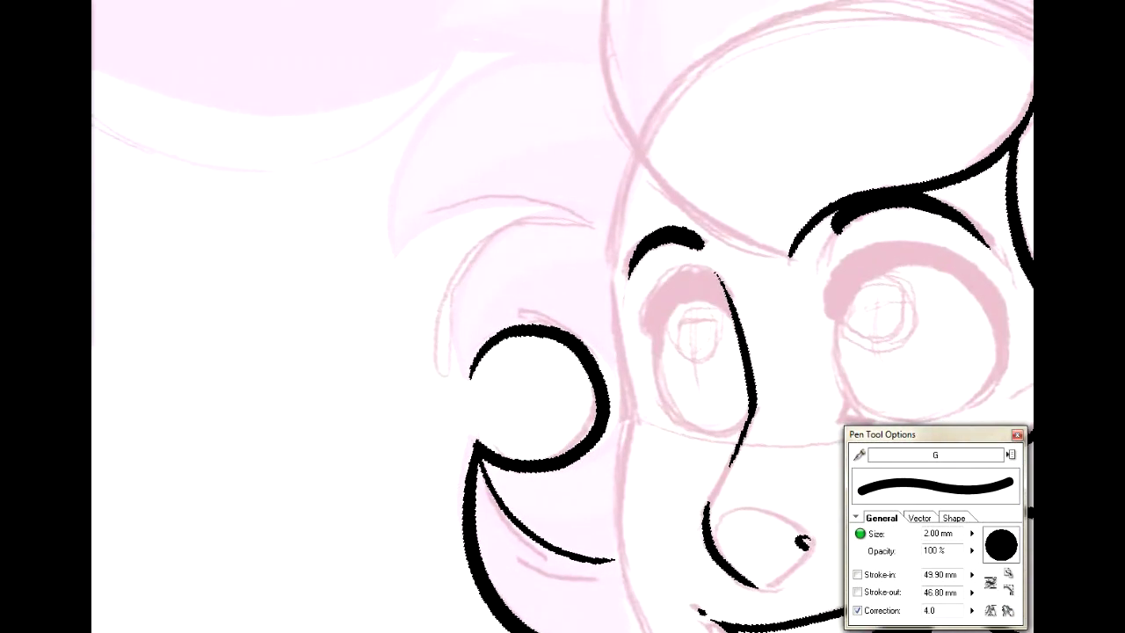
Step: Ink the far side of the large rounded hair shape from near its top down to the forehead point
left_click_drag(750, 58, 491, 265)
mouse_move(444, 49)
left_mouse_down()
mouse_move(374, 121)
mouse_move(355, 175)
mouse_move(378, 369)
left_mouse_up()
key("ctrl+z")
mouse_move(455, 46)
left_mouse_down()
mouse_move(411, 81)
mouse_move(341, 236)
mouse_move(372, 323)
mouse_move(484, 435)
mouse_move(532, 463)
left_mouse_up()
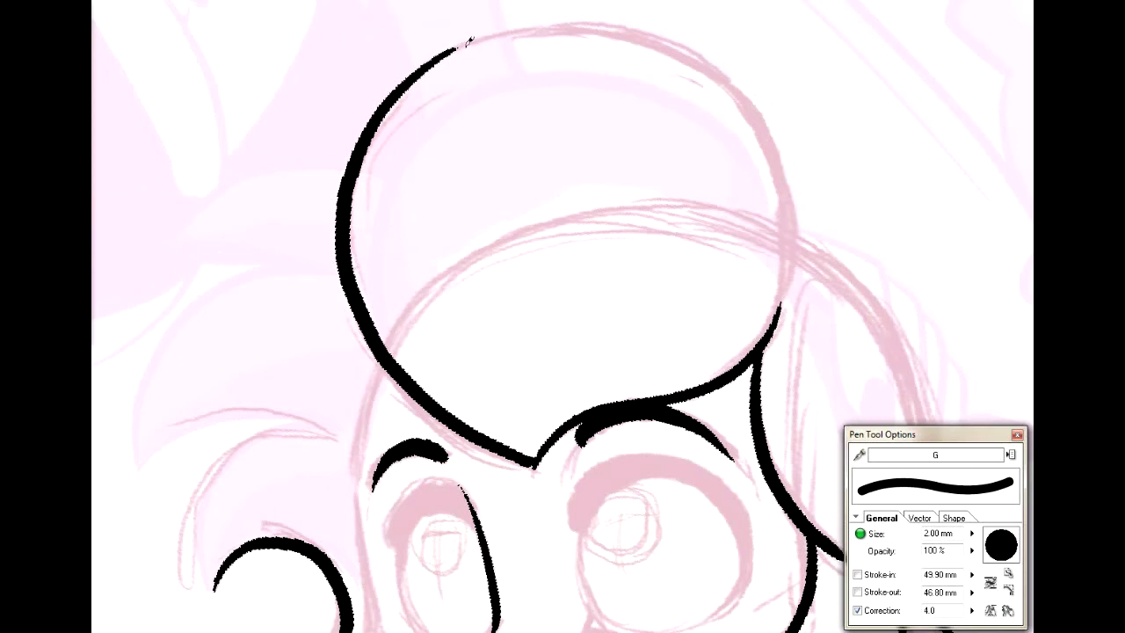
Step: Ink the top and near side of the rounded hair shape and trim the stroke's lower end with the Eraser
mouse_move(454, 45)
left_mouse_down()
mouse_move(527, 19)
mouse_move(590, 20)
left_mouse_up()
key("ctrl+z")
left_click_drag(452, 45, 567, 12)
key("ctrl+z")
mouse_move(454, 46)
left_mouse_down()
mouse_move(522, 26)
mouse_move(616, 20)
mouse_move(691, 50)
mouse_move(484, 32)
mouse_move(575, 23)
mouse_move(700, 55)
mouse_move(753, 108)
mouse_move(781, 163)
mouse_move(793, 255)
mouse_move(779, 289)
left_mouse_up()
key("ctrl+z")
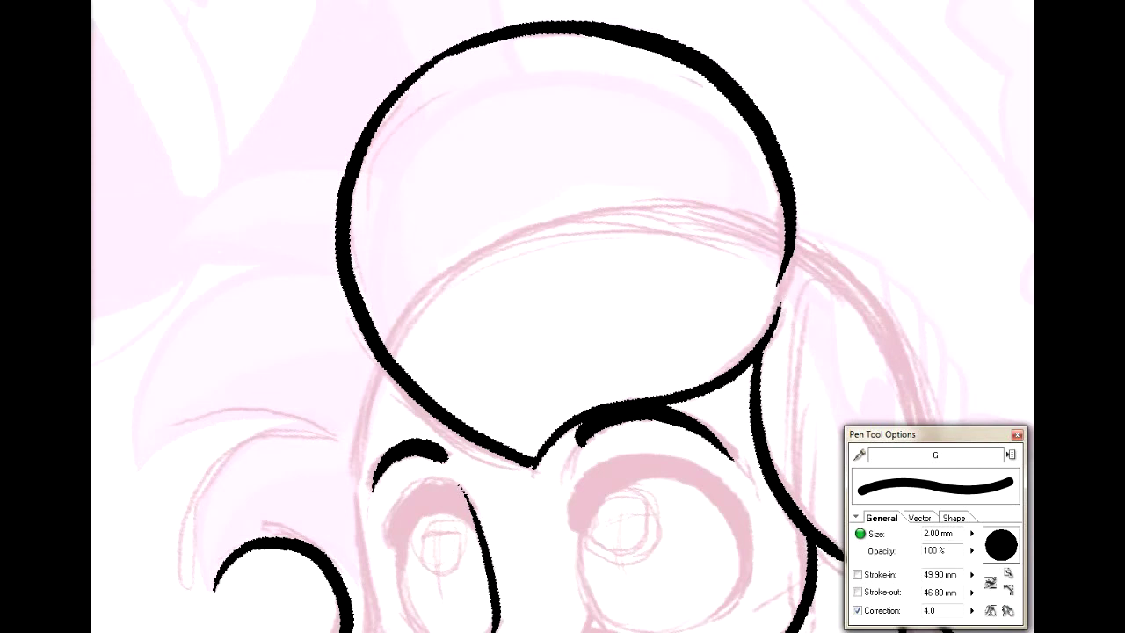
key("e")
left_click_drag(776, 279, 780, 253)
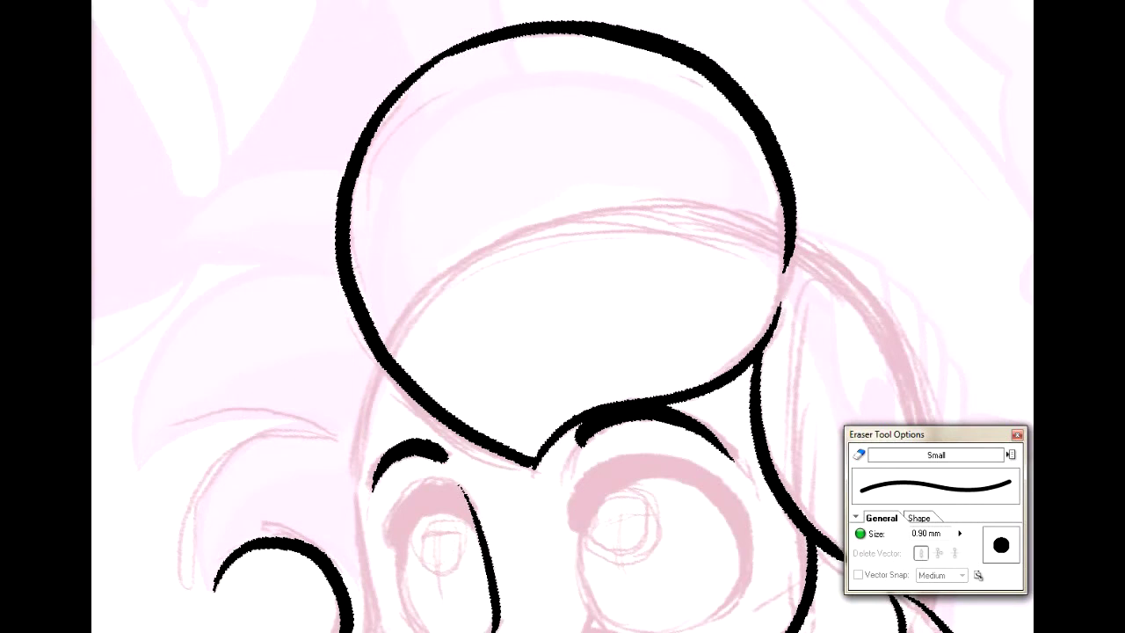
Step: Ink the far face contour from the chin along the cheek and past the eye up to the rounded hair outline
key("p")
mouse_move(563, 396)
left_mouse_down()
mouse_move(597, 263)
mouse_move(514, 138)
mouse_move(377, 204)
mouse_move(575, 198)
mouse_move(788, 157)
left_mouse_up()
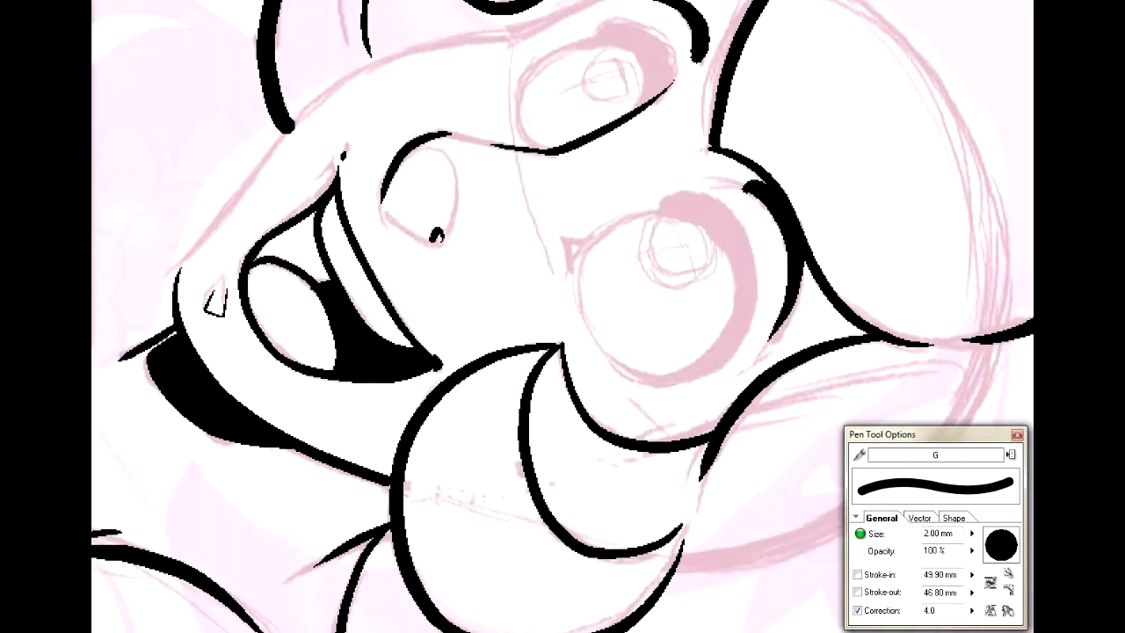
mouse_move(914, 128)
left_mouse_down()
mouse_move(857, 179)
mouse_move(860, 302)
mouse_move(898, 364)
left_mouse_up()
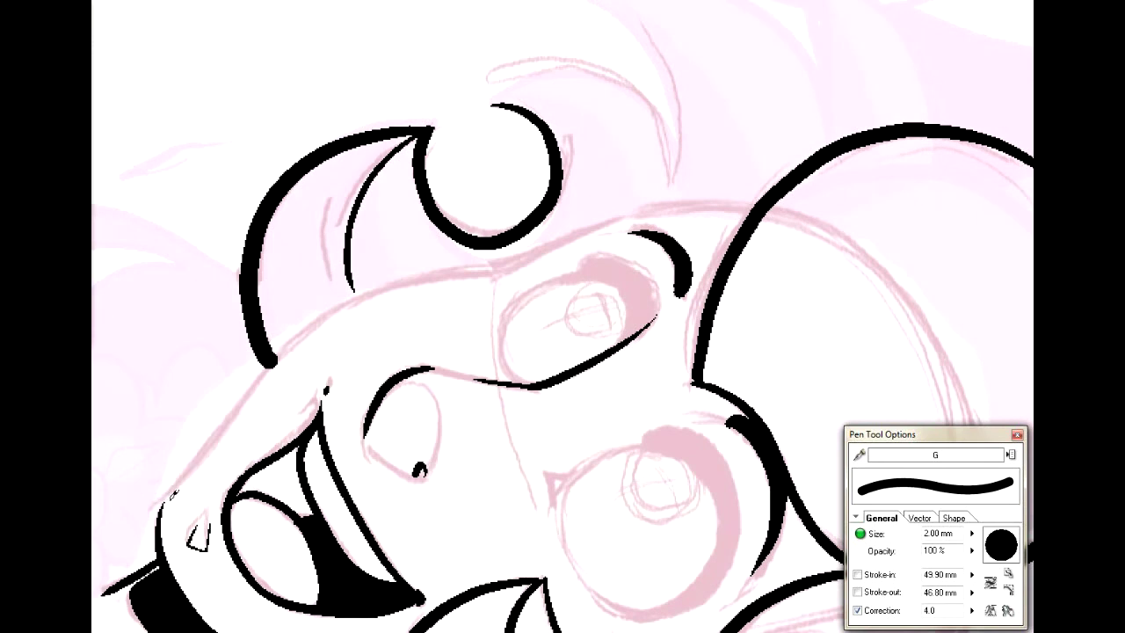
mouse_move(178, 487)
left_mouse_down()
mouse_move(248, 385)
mouse_move(378, 292)
left_mouse_up()
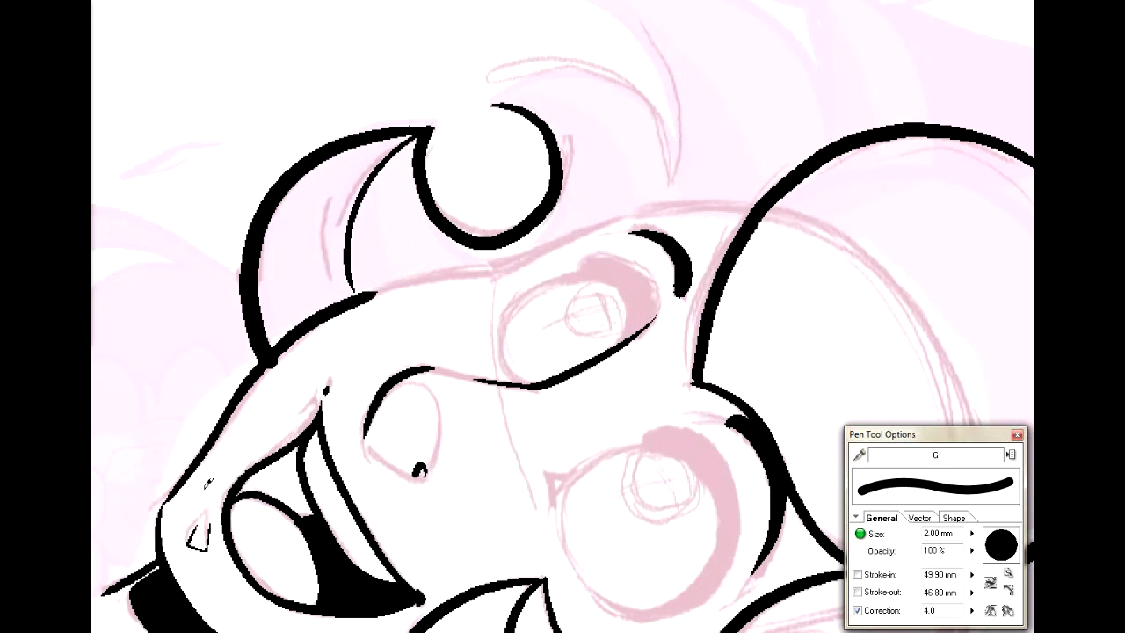
key("ctrl+z")
mouse_move(167, 499)
left_mouse_down()
mouse_move(286, 337)
mouse_move(406, 267)
left_mouse_up()
key("ctrl+z")
mouse_move(168, 495)
left_mouse_down()
mouse_move(315, 319)
mouse_move(431, 265)
mouse_move(498, 269)
left_mouse_up()
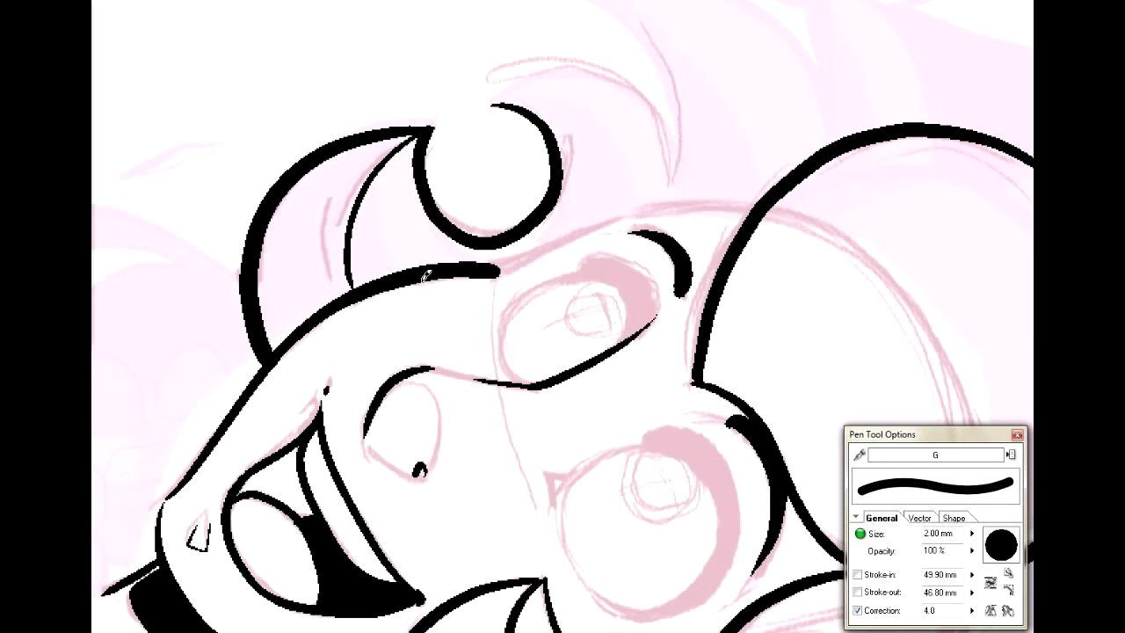
mouse_move(402, 276)
left_mouse_down()
mouse_move(520, 261)
mouse_move(607, 218)
mouse_move(758, 201)
left_mouse_up()
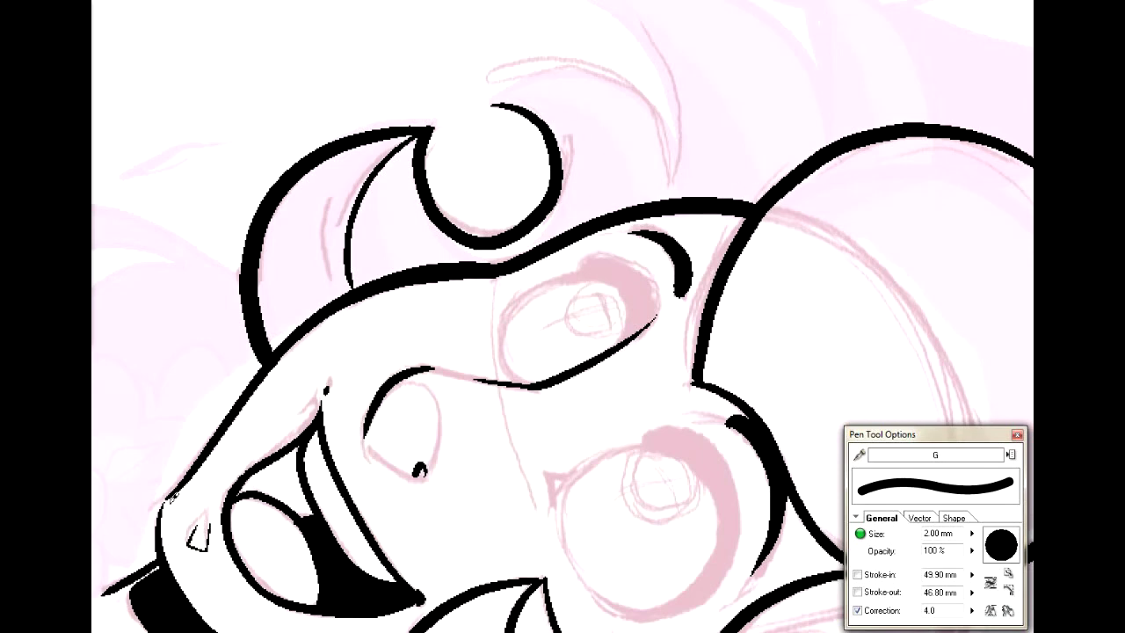
Step: Close the gap in the chin line and ink the thin oval outline of the far eye
left_click_drag(177, 486, 166, 508)
mouse_move(532, 288)
left_mouse_down()
mouse_move(512, 312)
mouse_move(505, 352)
mouse_move(519, 378)
mouse_move(544, 376)
left_mouse_up()
mouse_move(512, 315)
left_mouse_down()
mouse_move(541, 283)
mouse_move(585, 271)
mouse_move(621, 279)
mouse_move(614, 264)
mouse_move(641, 271)
mouse_move(660, 303)
mouse_move(633, 327)
left_mouse_up()
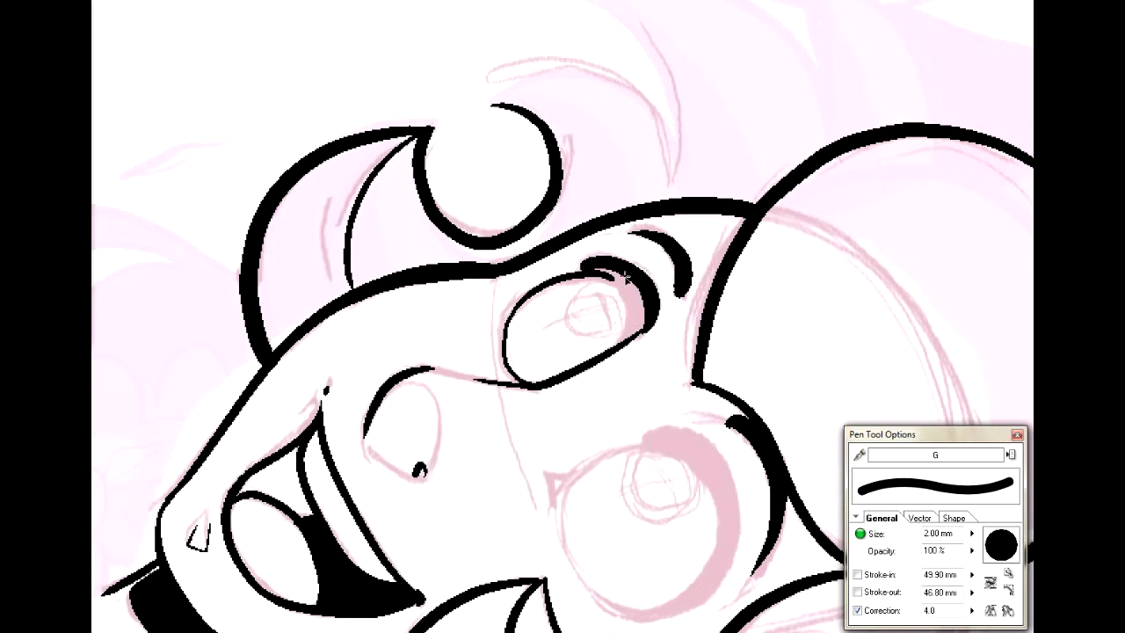
key("ctrl+z")
mouse_move(582, 263)
left_mouse_down()
mouse_move(629, 250)
mouse_move(666, 301)
left_mouse_up()
key("ctrl+z")
left_click_drag(584, 269, 625, 254)
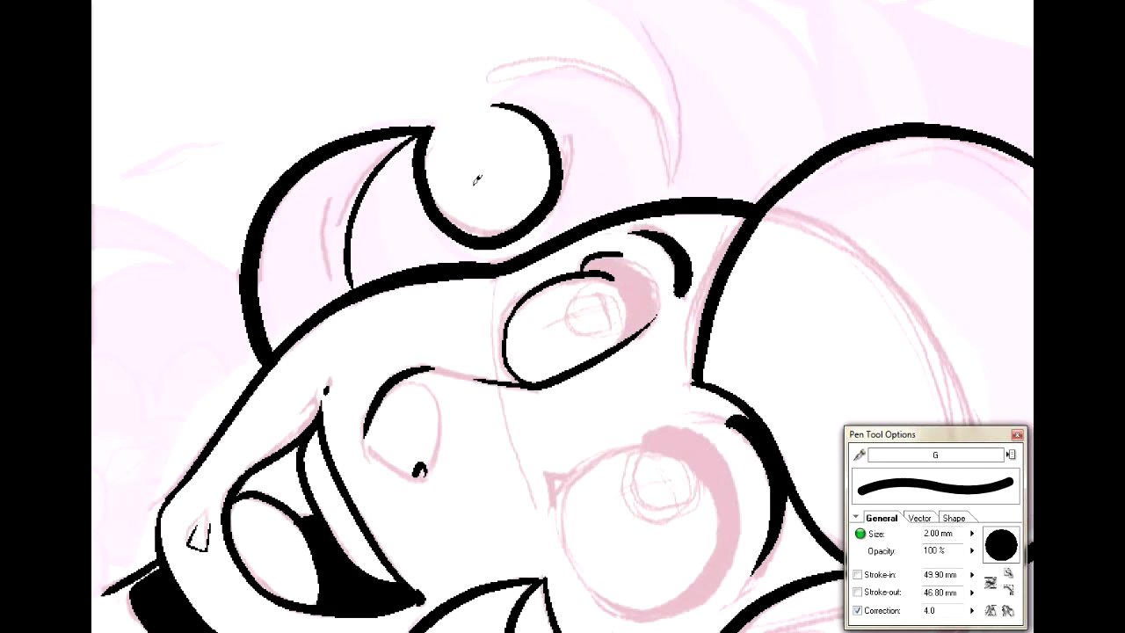
key("ctrl+z")
Step: Thicken the lower curve of the small round curl beside the face and trim its outer edge with the Eraser
mouse_move(437, 200)
left_mouse_down()
mouse_move(487, 231)
mouse_move(526, 222)
left_mouse_up()
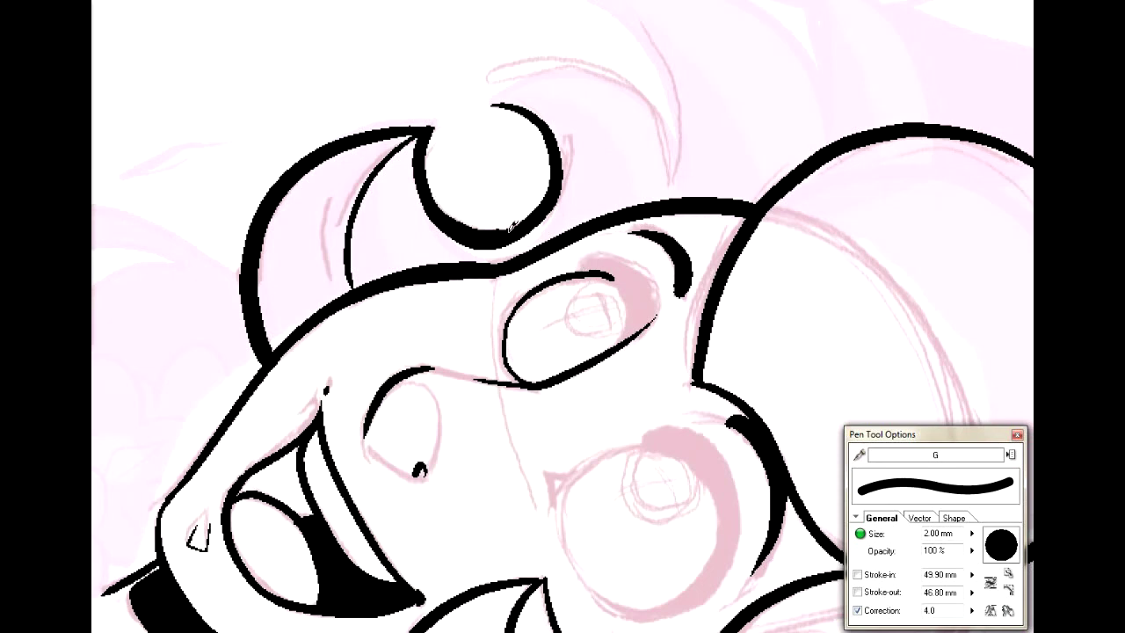
key("e")
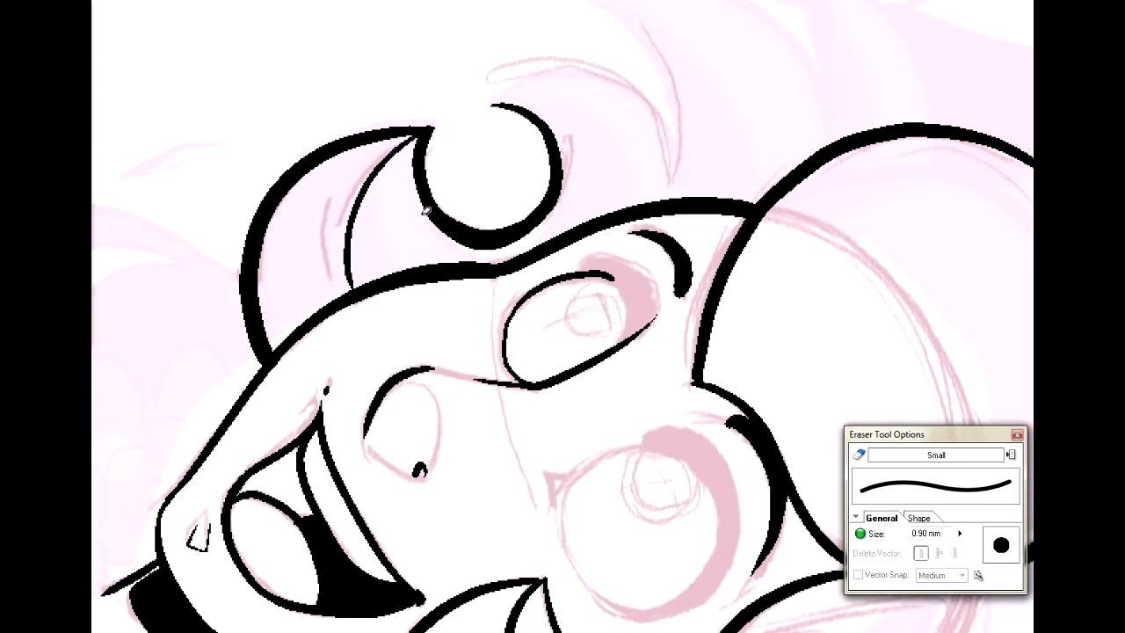
left_click_drag(466, 246, 511, 246)
key("p")
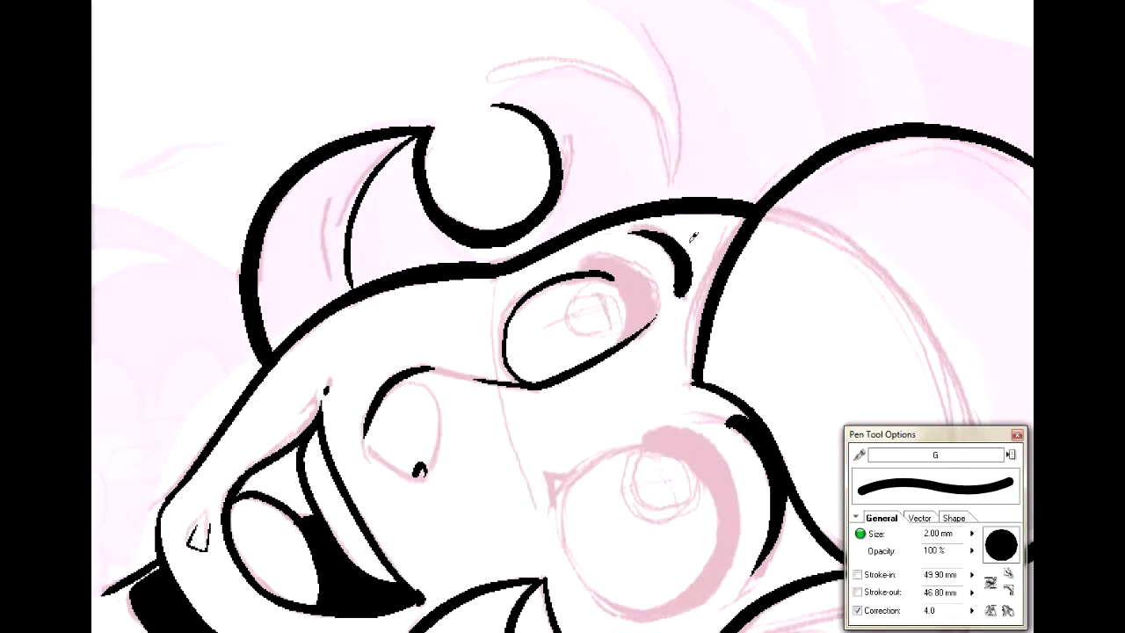
Step: Ink the thick upper lash of the far eye and fill it with black
left_click_drag(617, 274, 639, 322)
key("ctrl+z")
mouse_move(623, 273)
left_mouse_down()
mouse_move(642, 303)
mouse_move(620, 326)
left_mouse_up()
mouse_move(585, 263)
left_mouse_down()
mouse_move(617, 263)
mouse_move(649, 283)
mouse_move(655, 308)
mouse_move(644, 308)
left_mouse_up()
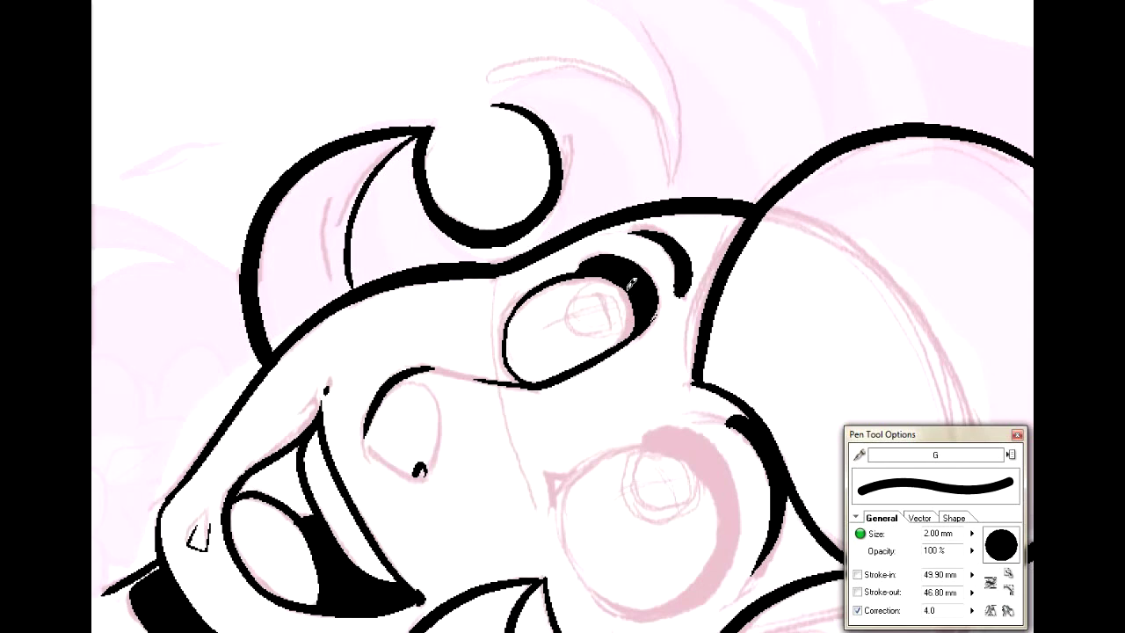
mouse_move(603, 281)
left_mouse_down()
mouse_move(587, 278)
mouse_move(574, 317)
mouse_move(625, 334)
mouse_move(635, 304)
left_mouse_up()
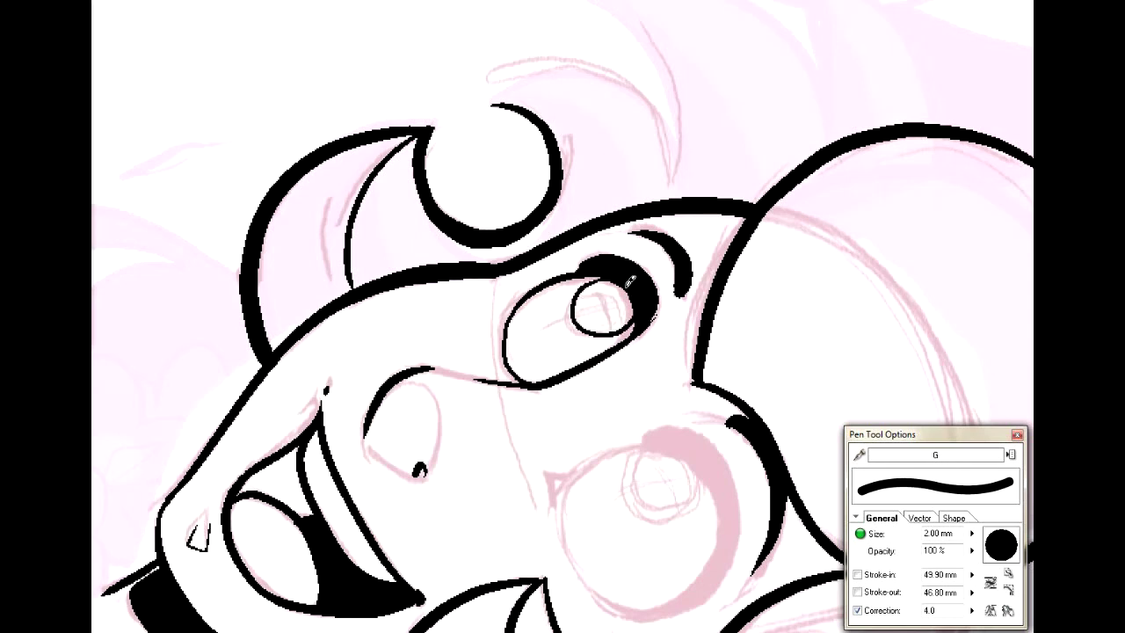
left_click_drag(618, 293, 609, 305)
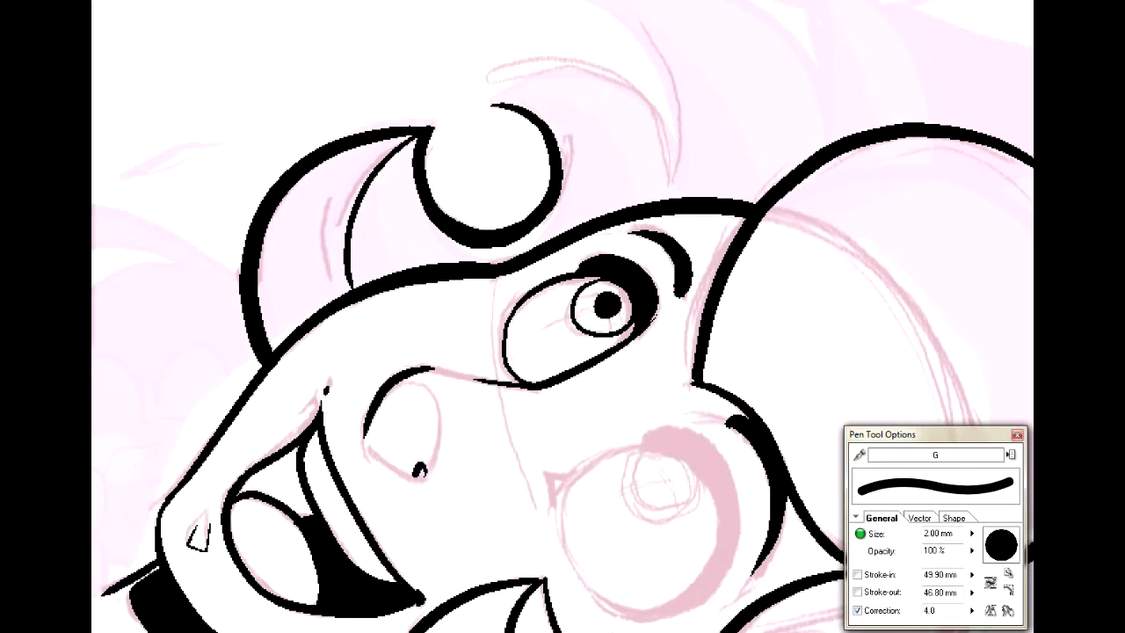
key("^")
key("^")
key("^")
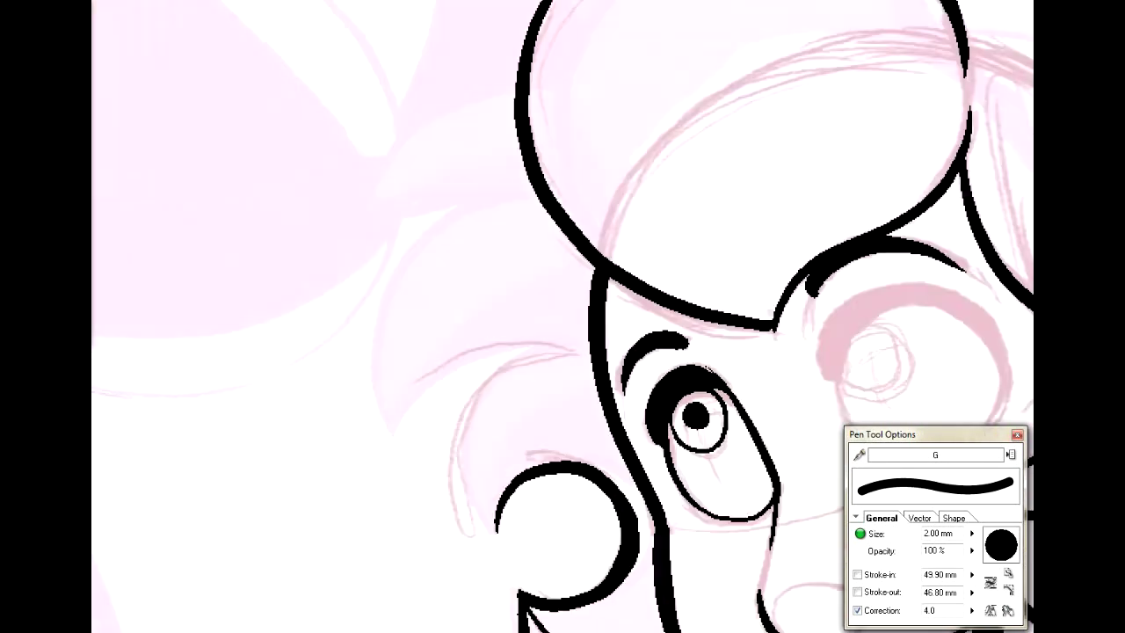
left_click_drag(791, 615, 558, 462)
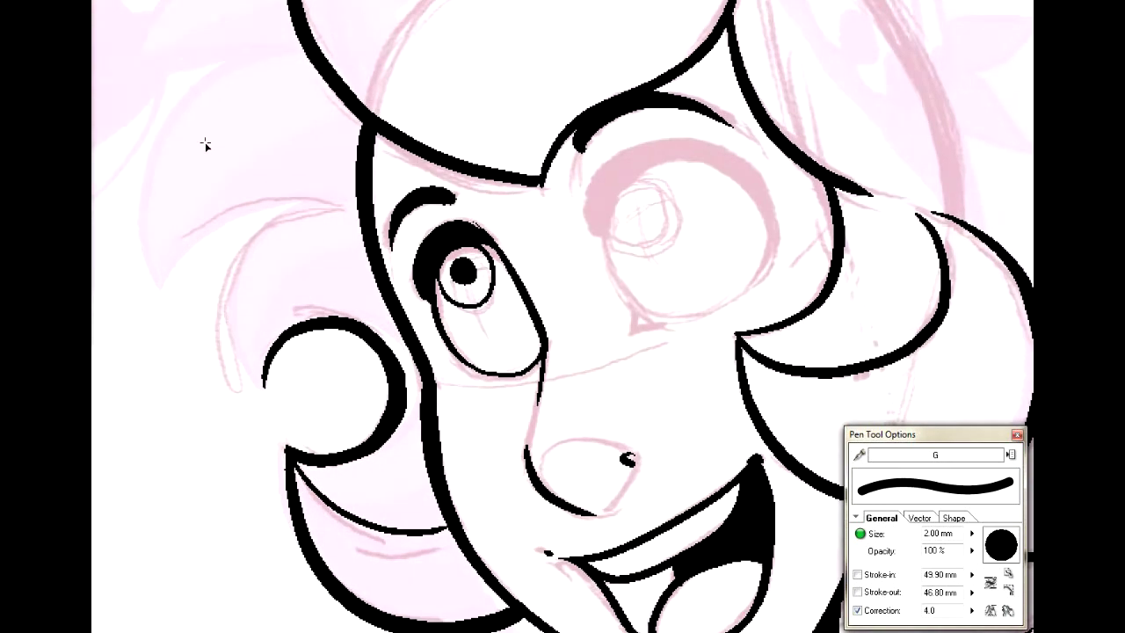
key("ctrl+z")
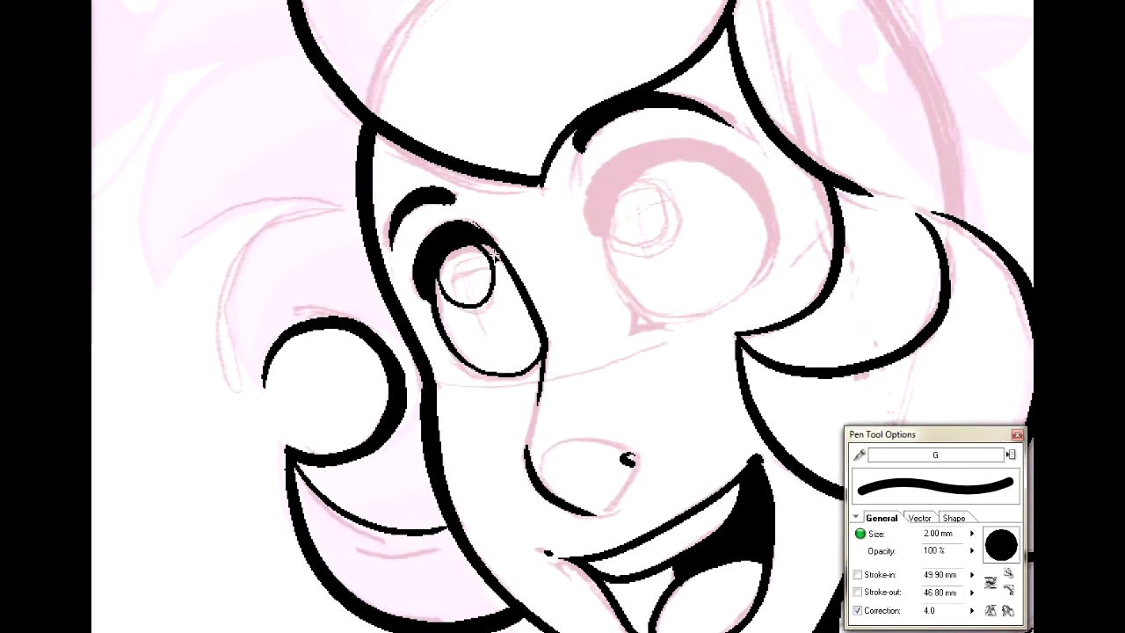
key("ctrl+z")
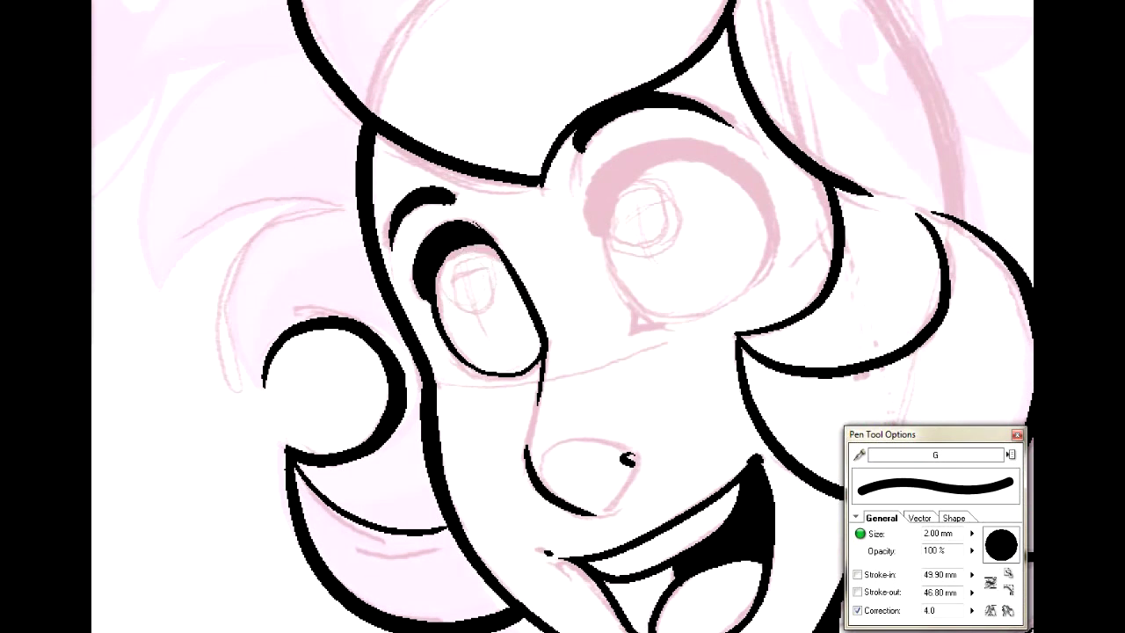
Step: Smooth the inner edge of the far eye's lash with a curve and ink a round iris with a solid black pupil
key("u")
left_click_drag(435, 300, 499, 251)
left_click(428, 217)
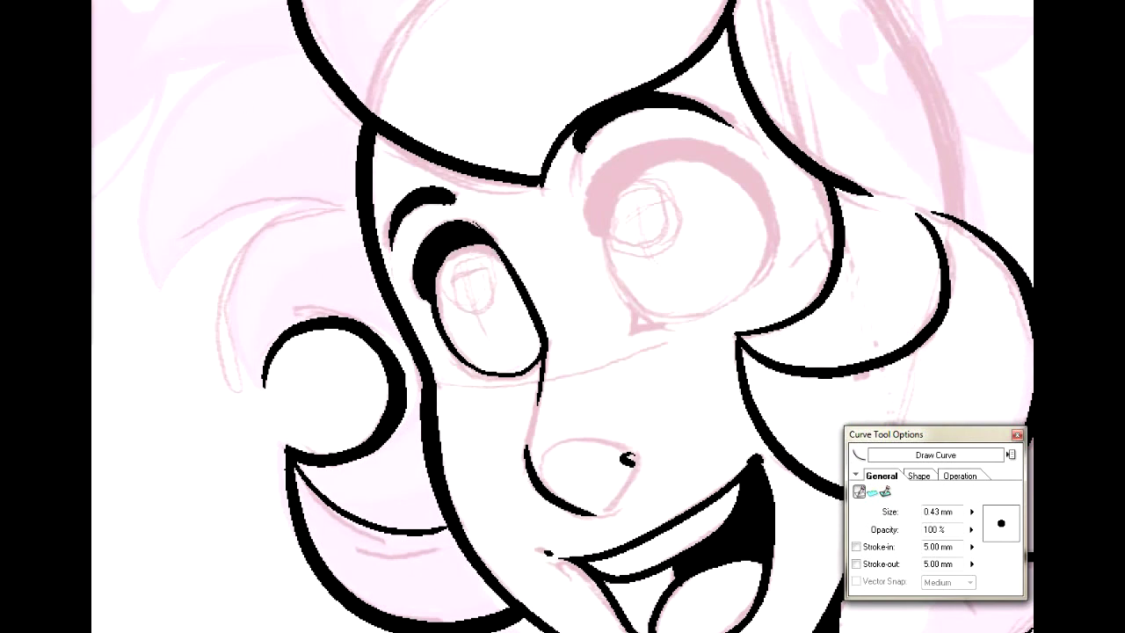
key("p")
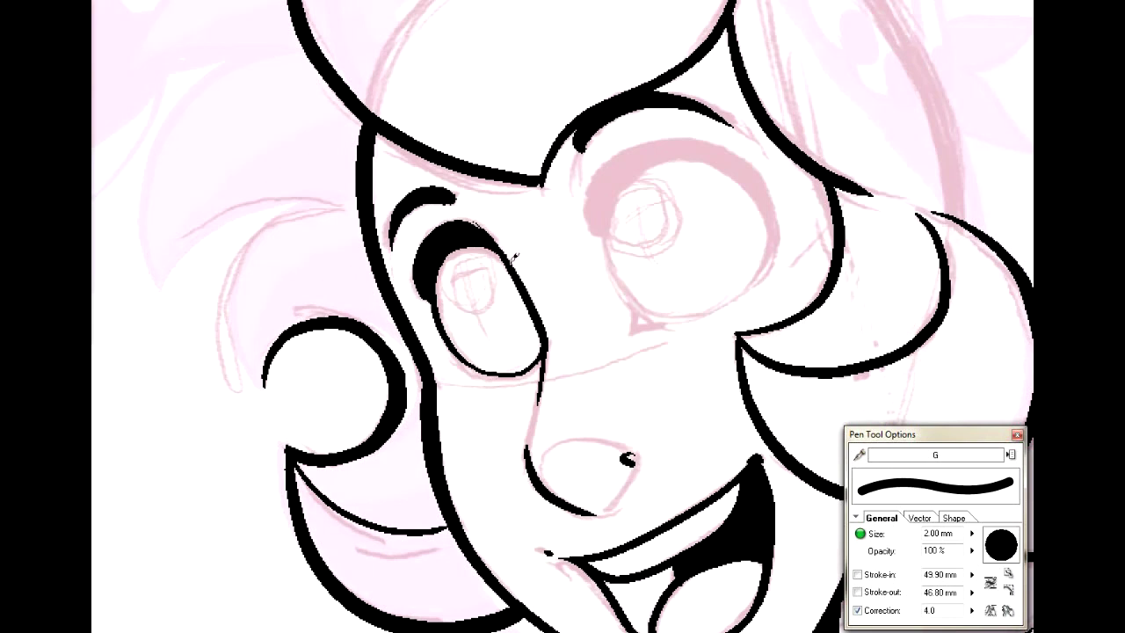
mouse_move(452, 248)
left_mouse_down()
mouse_move(445, 275)
mouse_move(480, 302)
mouse_move(499, 286)
mouse_move(502, 257)
mouse_move(478, 235)
mouse_move(457, 237)
mouse_move(446, 263)
mouse_move(473, 276)
left_mouse_up()
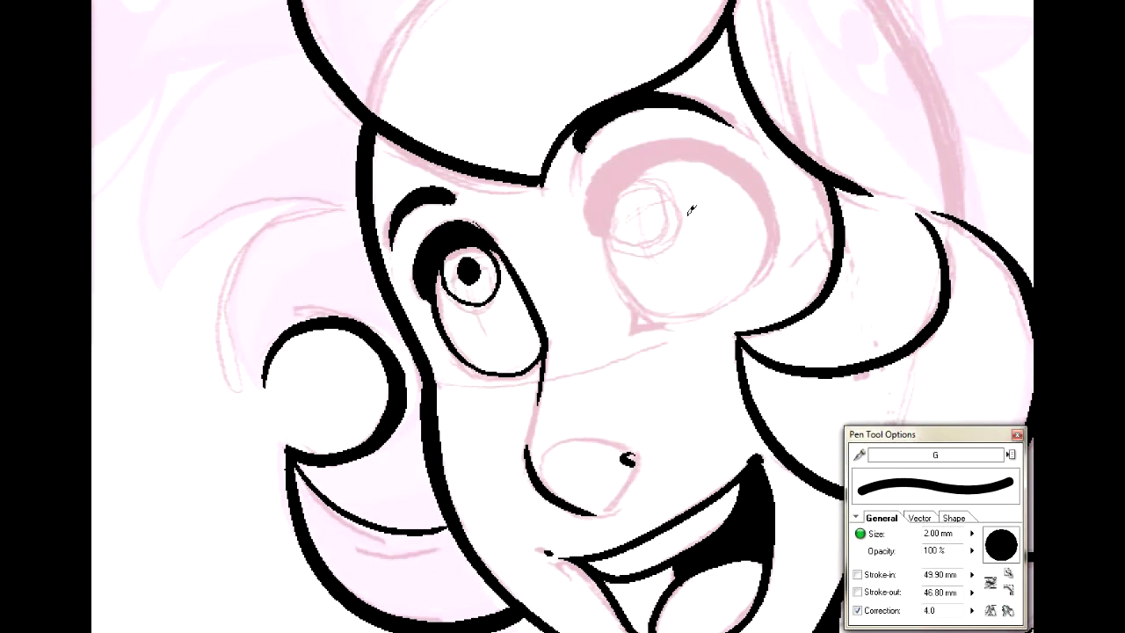
Step: Lasso the nostril mark and shift it slightly inward toward the middle of the nose
mouse_move(721, 370)
left_mouse_down()
mouse_move(490, 369)
mouse_move(510, 311)
left_mouse_up()
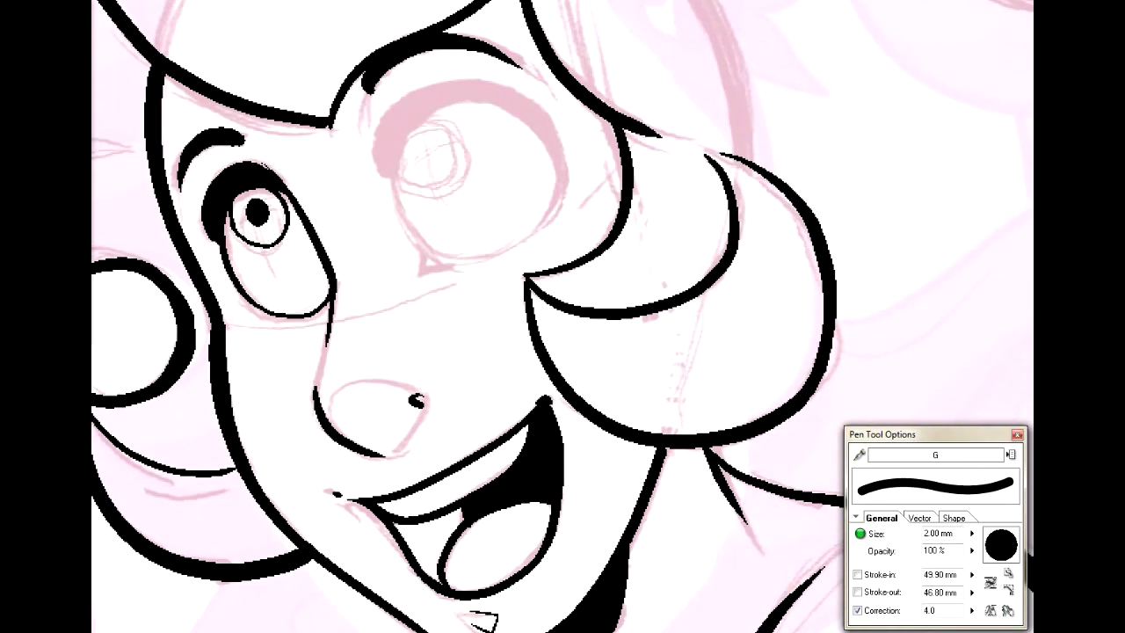
key("l")
key("alt+e")
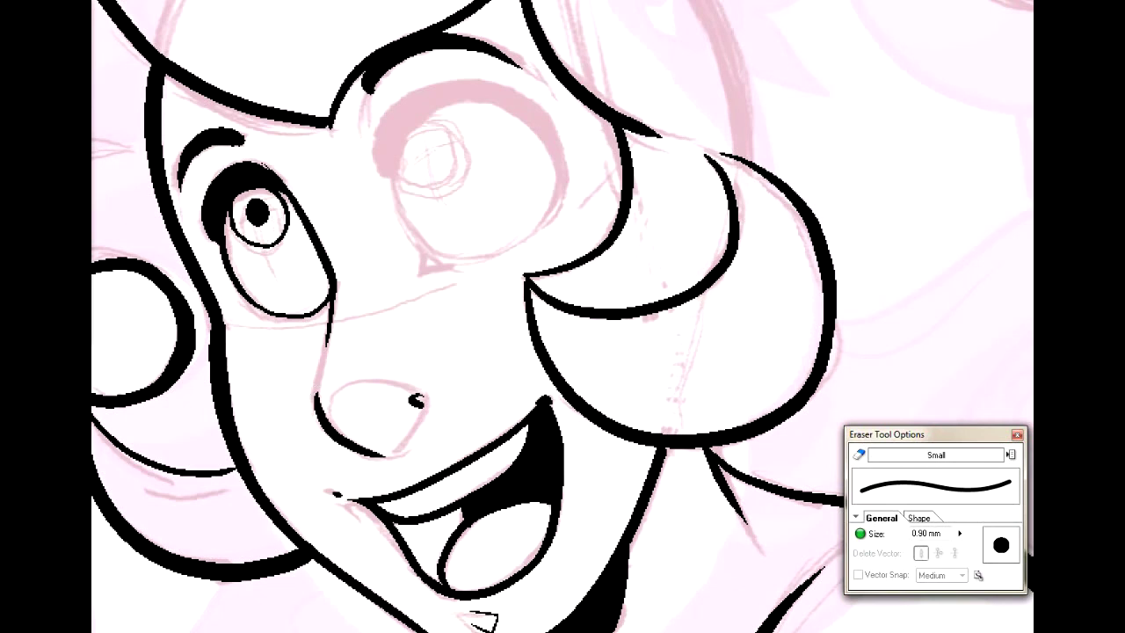
key("l")
mouse_move(430, 373)
left_mouse_down()
mouse_move(407, 376)
mouse_move(418, 401)
left_mouse_up()
key("ctrl+t")
key("Return")
key("Return")
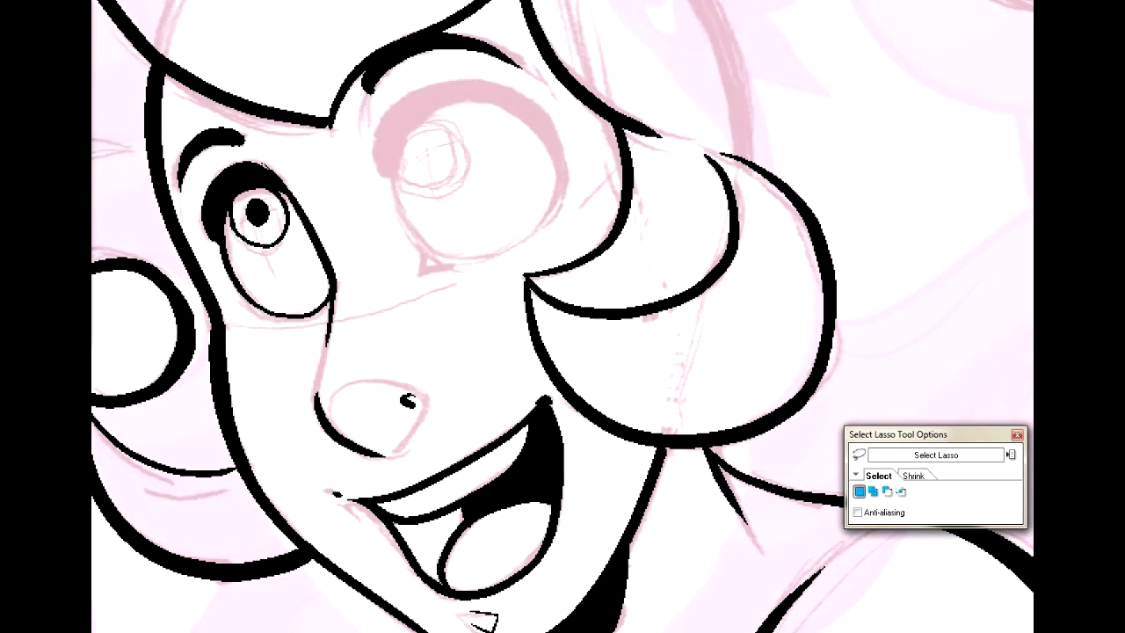
Step: Ink the curved lower edge of the near eye with the Pen tool
key("p")
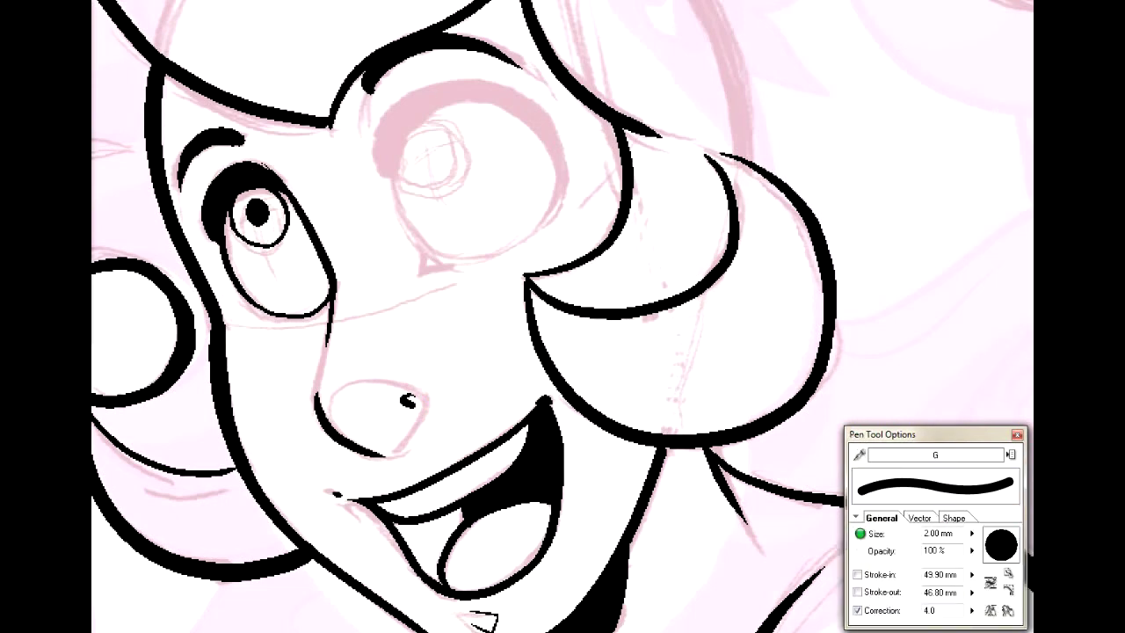
key("asciicircum")
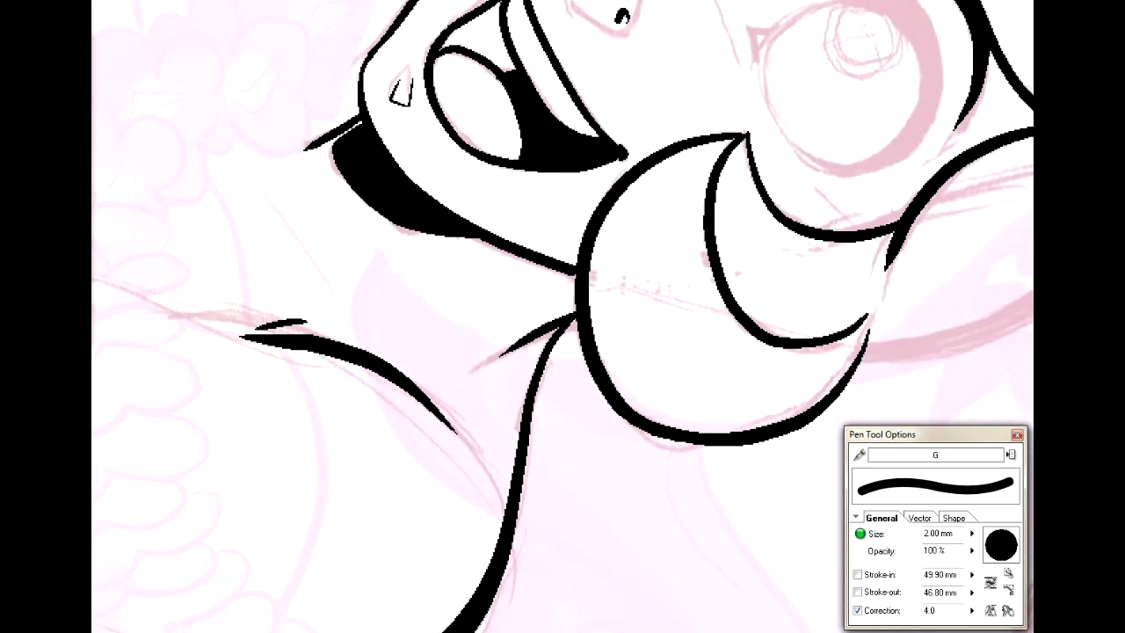
key("minus")
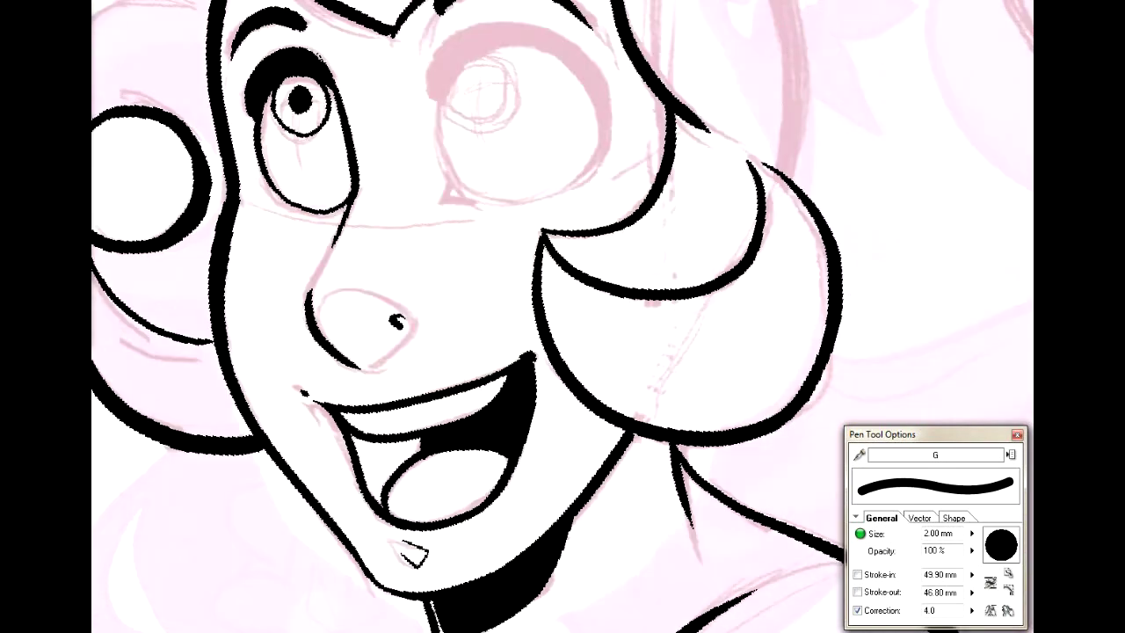
mouse_move(934, 240)
left_mouse_down()
mouse_move(853, 530)
mouse_move(1013, 455)
mouse_move(1002, 351)
left_mouse_up()
mouse_move(524, 295)
left_mouse_down()
mouse_move(582, 307)
mouse_move(665, 263)
left_mouse_up()
key("ctrl+z")
mouse_move(530, 295)
left_mouse_down()
mouse_move(571, 308)
mouse_move(635, 292)
mouse_move(663, 267)
left_mouse_up()
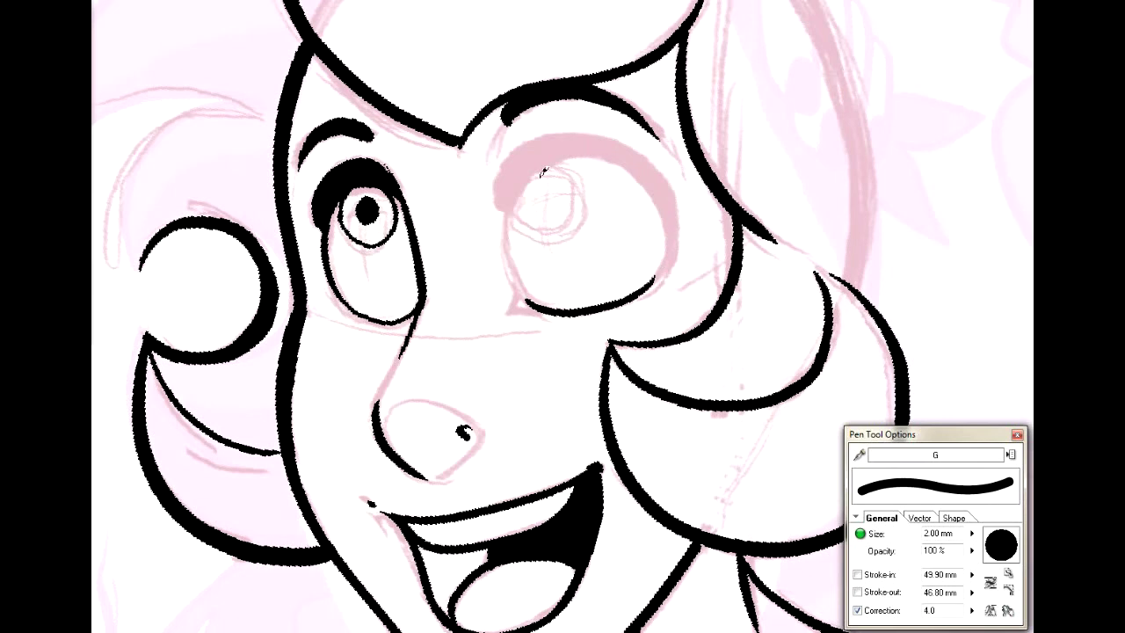
Step: Ink the thick upper lash of the near eye from its inner end over to the outer side
mouse_move(510, 200)
left_mouse_down()
mouse_move(527, 157)
mouse_move(570, 151)
left_mouse_up()
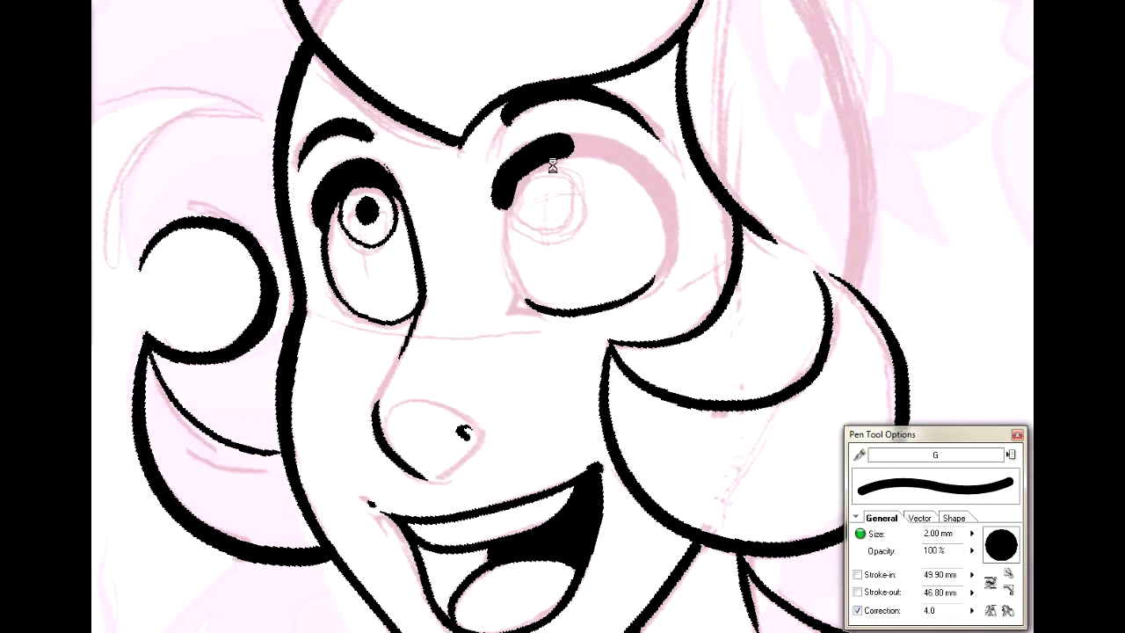
key("ctrl+z")
mouse_move(513, 204)
left_mouse_down()
mouse_move(495, 180)
mouse_move(543, 133)
mouse_move(576, 141)
left_mouse_up()
key("ctrl+z")
left_click(507, 204)
mouse_move(507, 200)
left_mouse_down()
mouse_move(537, 149)
mouse_move(598, 140)
mouse_move(646, 161)
mouse_move(667, 187)
mouse_move(682, 251)
left_mouse_up()
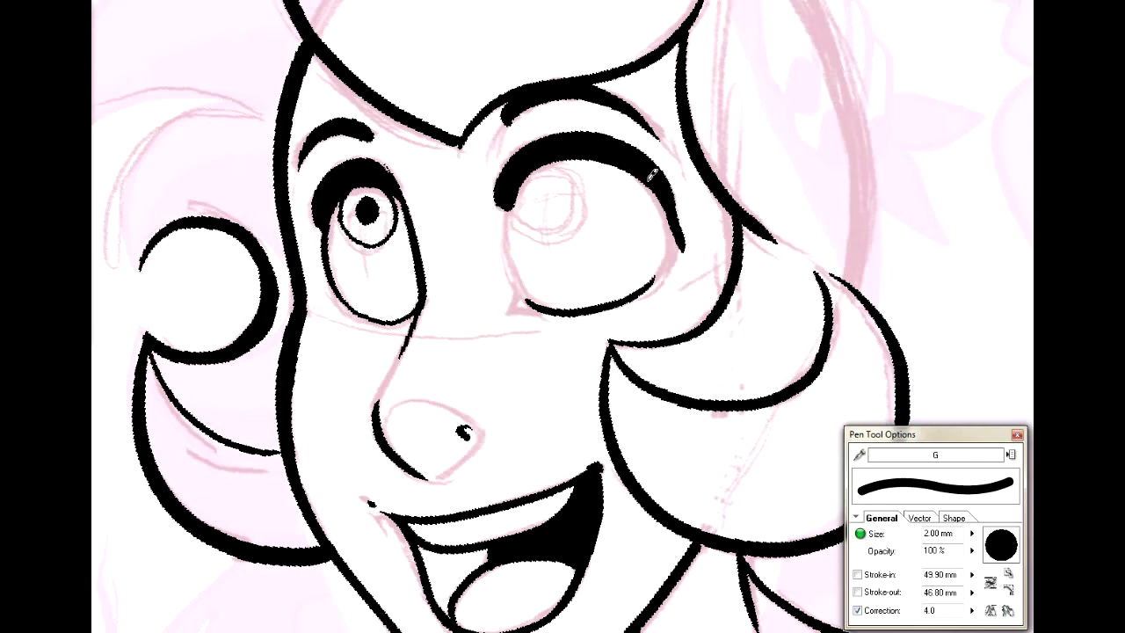
Step: Thicken the outer side of the near eye's lash and join it to the lower eye edge
left_click_drag(650, 178, 673, 264)
mouse_move(665, 213)
left_mouse_down()
mouse_move(664, 277)
mouse_move(674, 255)
mouse_move(655, 276)
left_mouse_up()
left_click_drag(670, 232, 659, 260)
left_click_drag(640, 179, 670, 232)
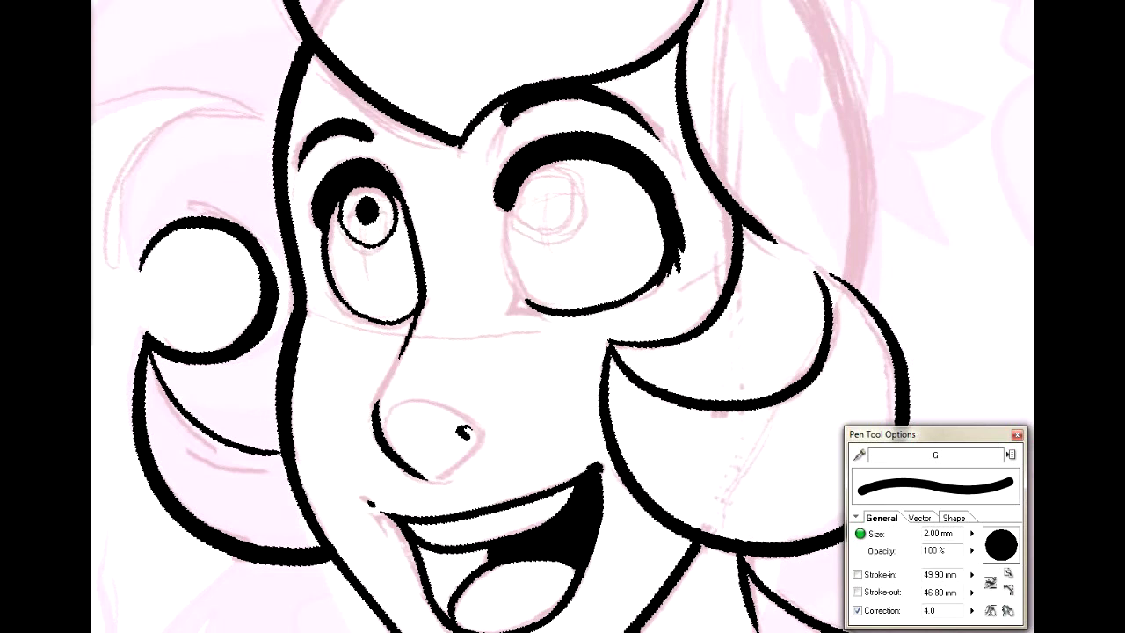
Step: Trim the outer side of the near eye's lash with the Eraser and smooth its inner edge with a curve
key("e")
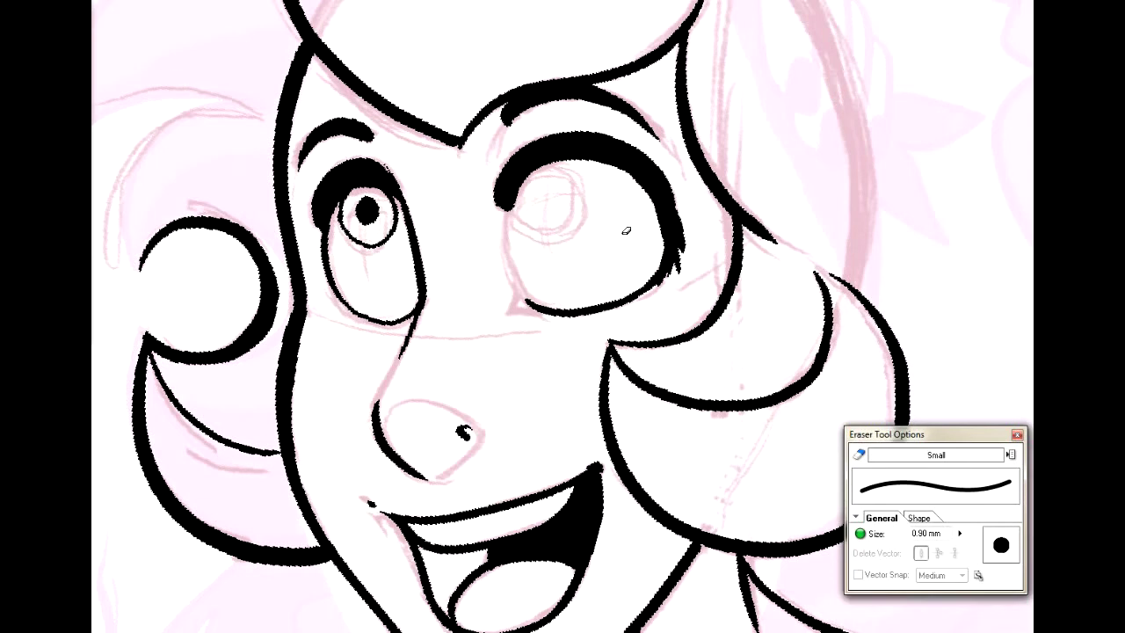
left_click_drag(635, 175, 658, 214)
left_click_drag(638, 178, 662, 252)
mouse_move(686, 195)
left_mouse_down()
mouse_move(672, 286)
mouse_move(678, 194)
mouse_move(683, 255)
mouse_move(686, 236)
mouse_move(666, 283)
mouse_move(685, 238)
mouse_move(682, 254)
mouse_move(656, 154)
left_mouse_up()
key("ctrl+z")
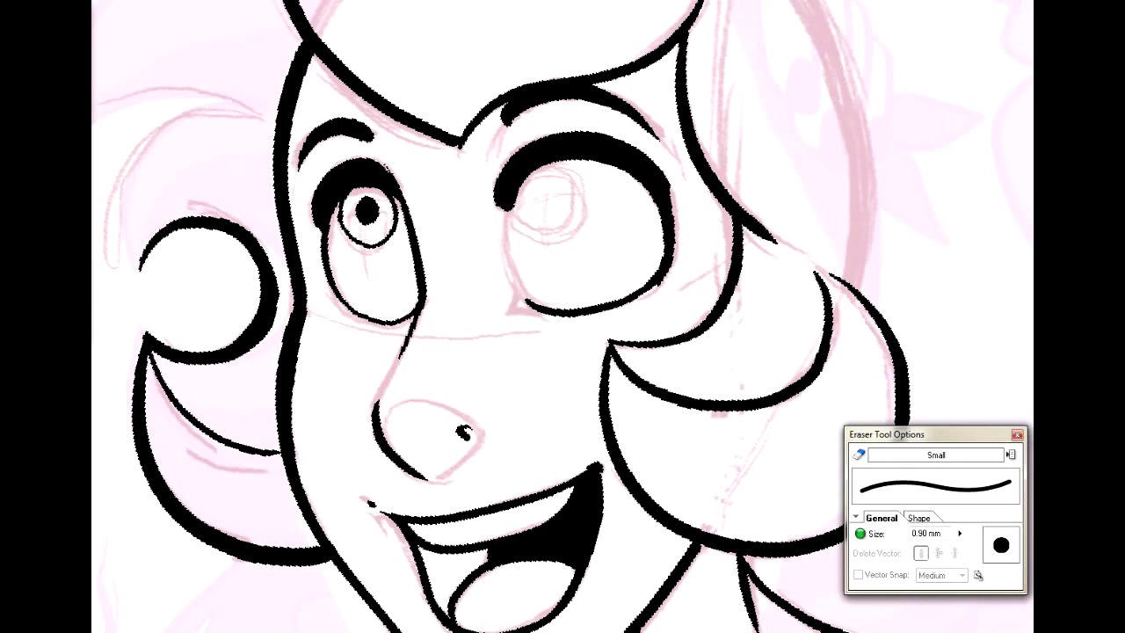
key("u")
left_click_drag(651, 284, 666, 185)
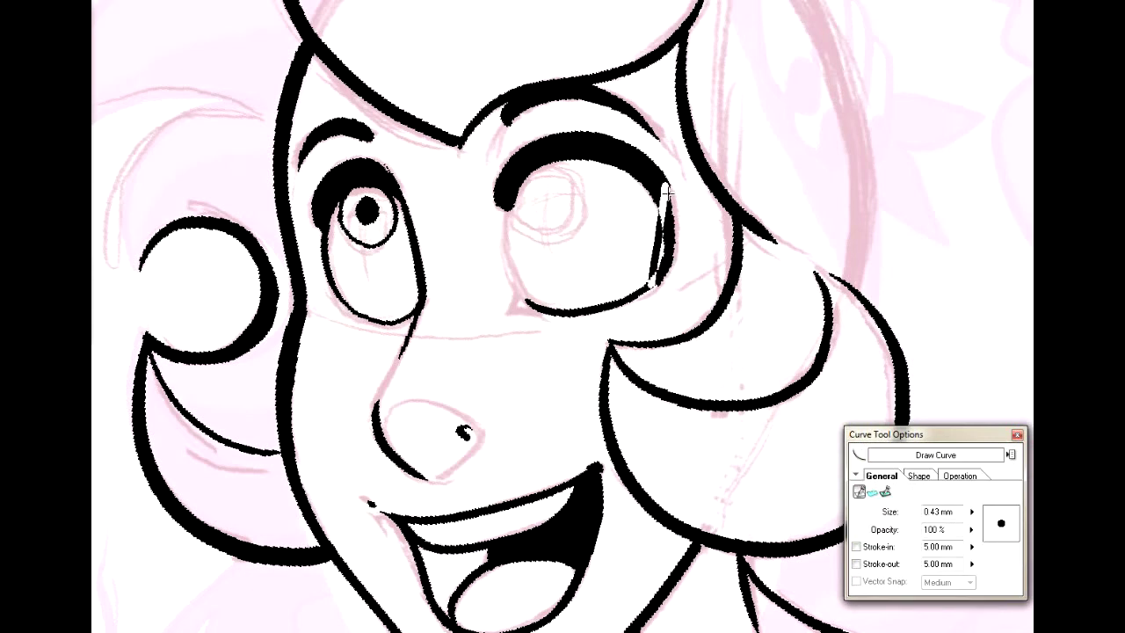
left_click(689, 255)
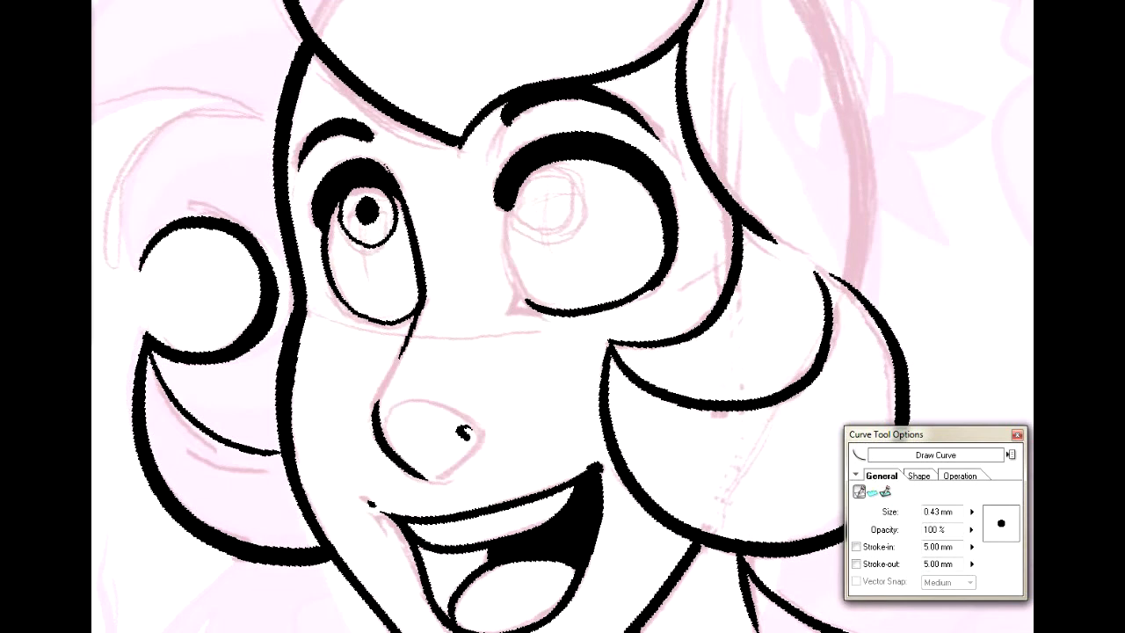
Step: Ink the thin inner side of the near eye down to a small pointed corner at the lower edge
key("p")
left_click_drag(509, 208, 538, 287)
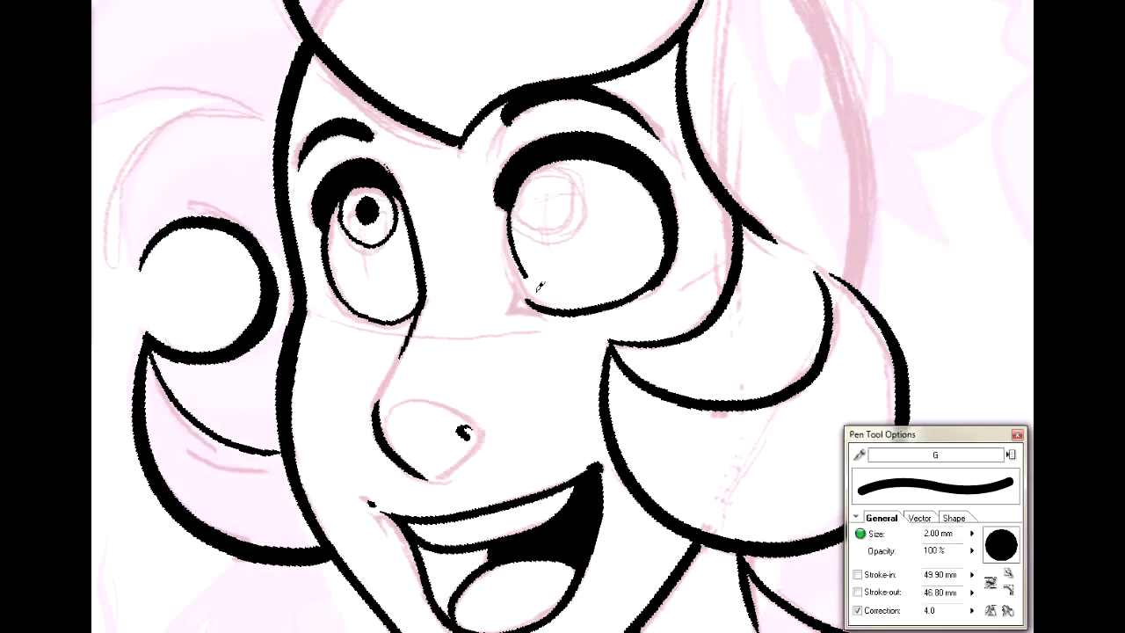
key("ctrl+z")
left_click_drag(508, 208, 516, 288)
left_click_drag(510, 204, 513, 225)
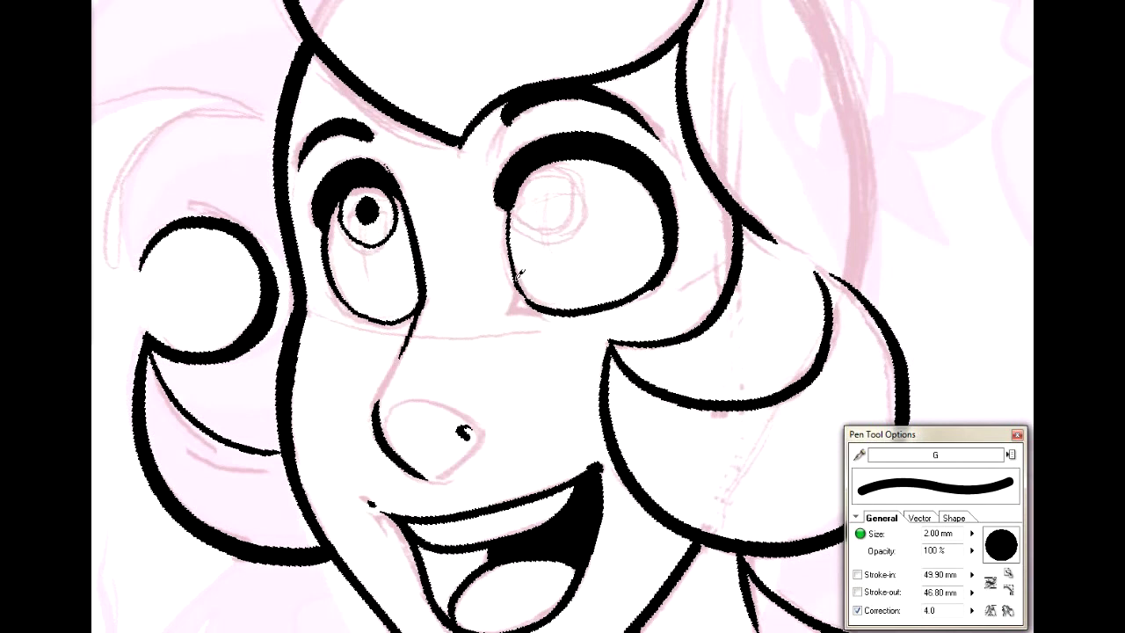
left_click_drag(516, 284, 528, 307)
key("e")
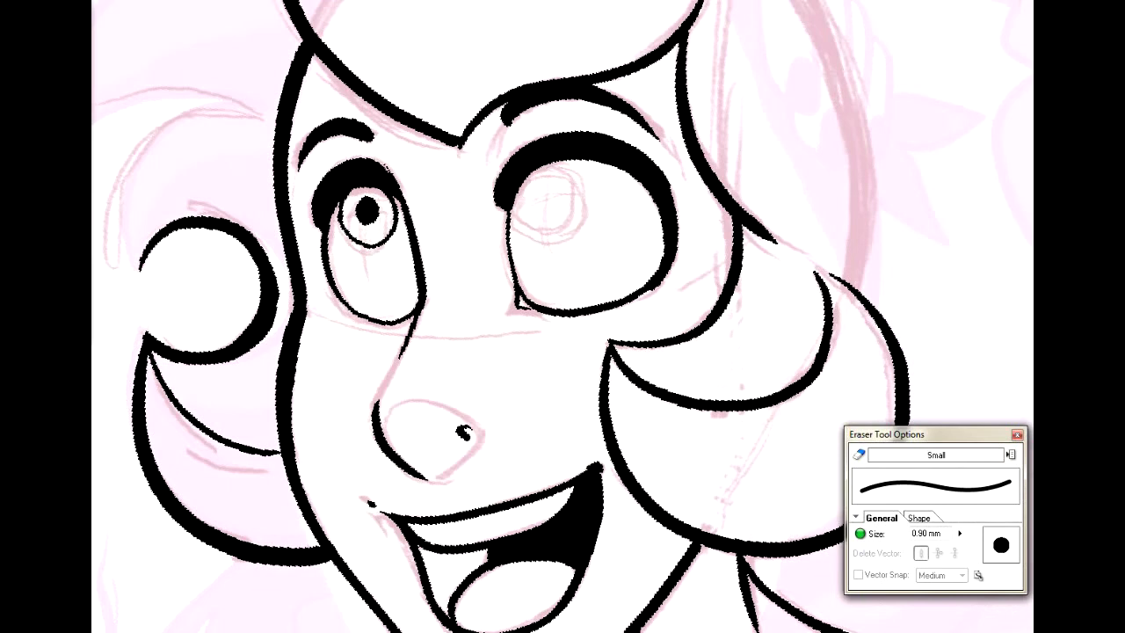
Step: Thicken the top of the near eye's upper lash and touch up its inner edge with the Eraser
key("p")
mouse_move(501, 202)
left_mouse_down()
mouse_move(500, 176)
mouse_move(519, 146)
left_mouse_up()
key("ctrl+z")
mouse_move(507, 201)
left_mouse_down()
mouse_move(512, 158)
mouse_move(535, 137)
mouse_move(559, 129)
mouse_move(619, 145)
mouse_move(659, 128)
mouse_move(630, 145)
left_mouse_up()
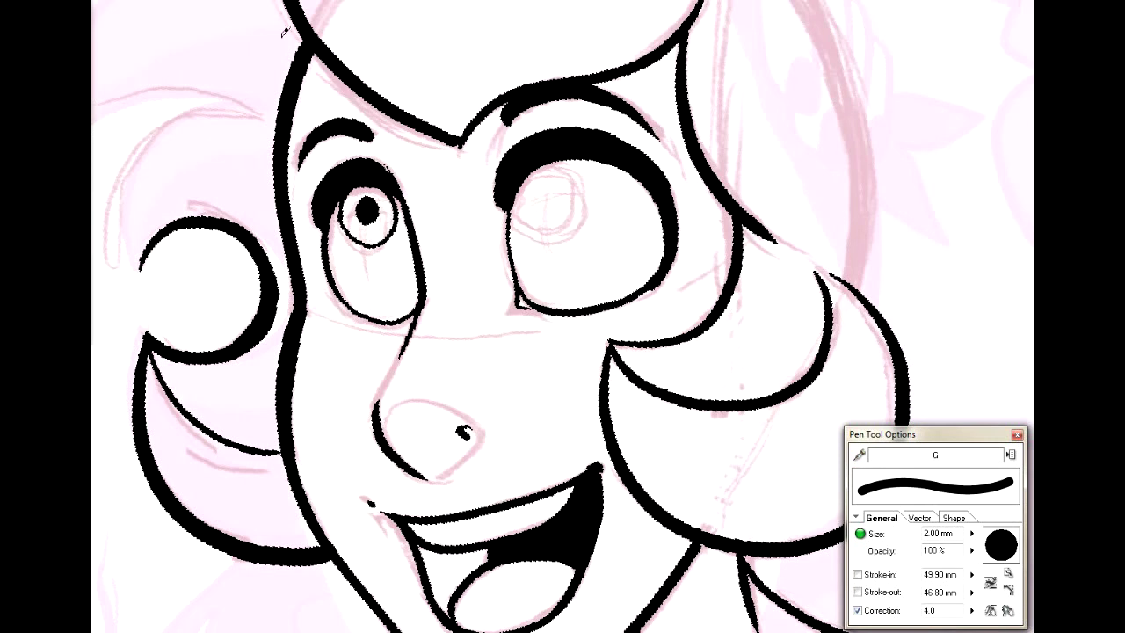
key("alt+e")
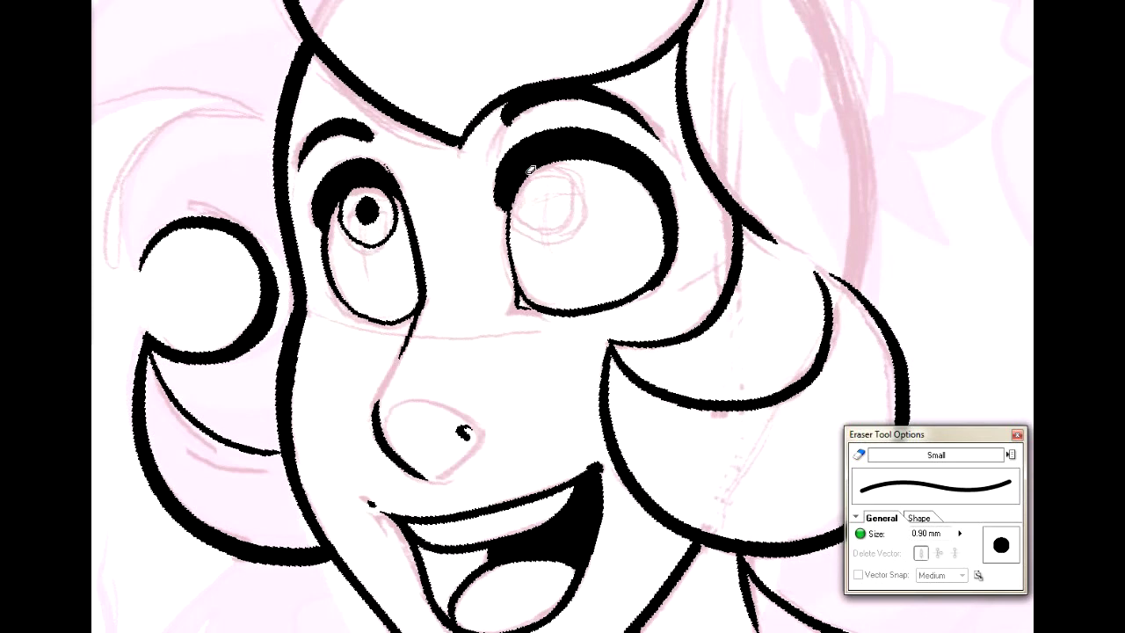
key("p")
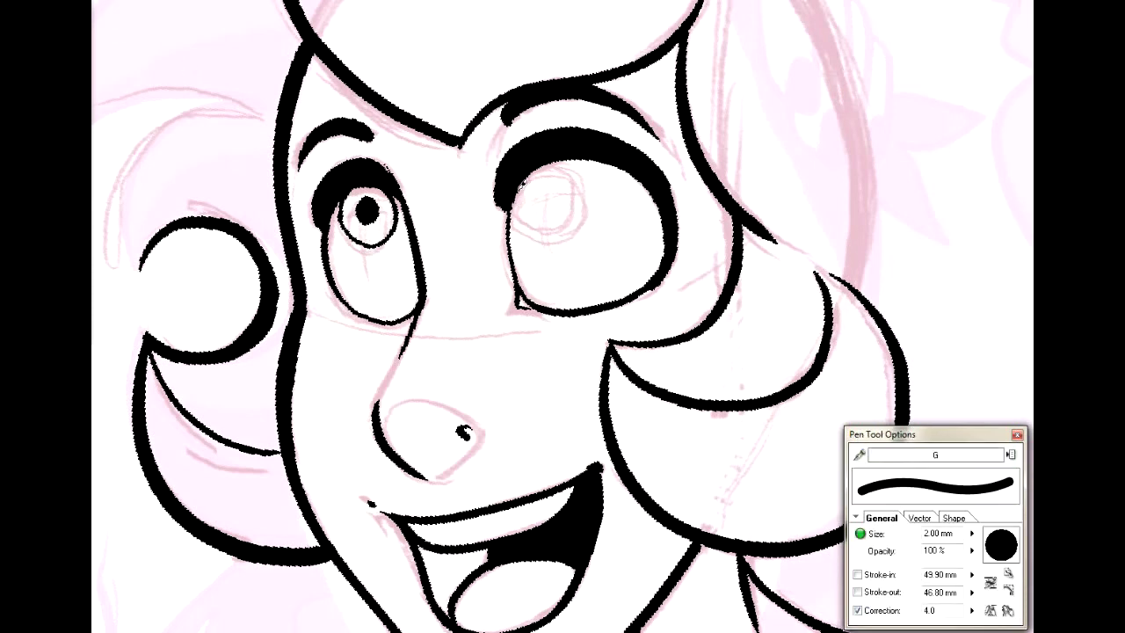
Step: Ink the near eye's round iris over the sketch and add a solid black pupil inside it
left_click_drag(524, 184, 549, 225)
key("ctrl+z")
mouse_move(525, 184)
left_mouse_down()
mouse_move(556, 223)
mouse_move(576, 214)
mouse_move(584, 181)
mouse_move(528, 151)
mouse_move(527, 211)
mouse_move(557, 227)
mouse_move(583, 195)
mouse_move(584, 180)
mouse_move(548, 151)
left_mouse_up()
key("ctrl+z")
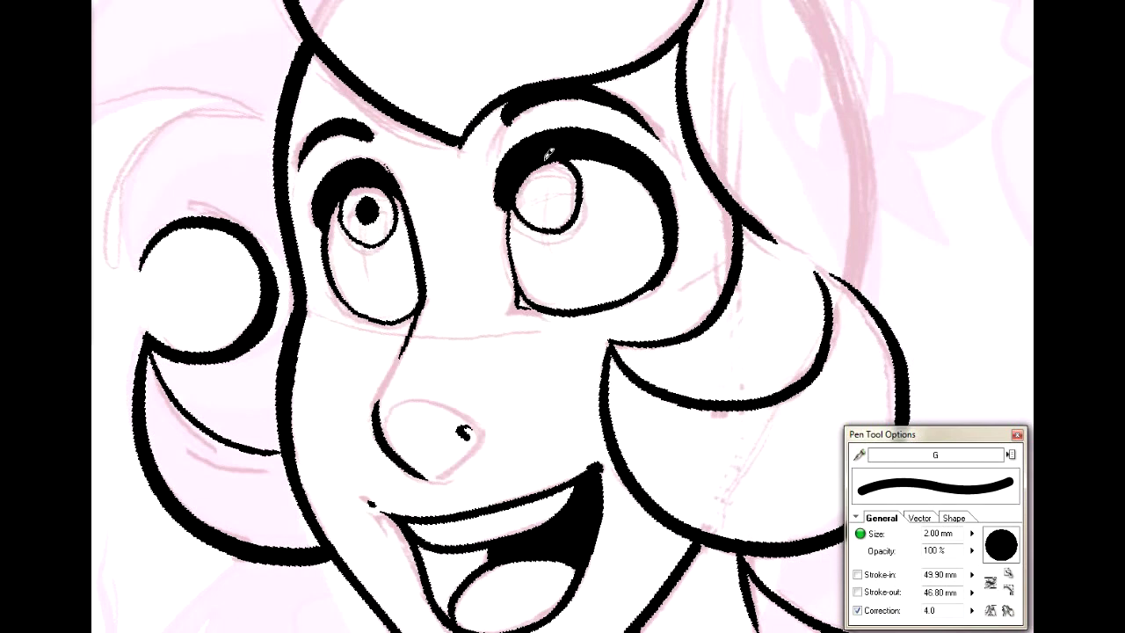
key("ctrl+z")
mouse_move(519, 186)
left_mouse_down()
mouse_move(519, 199)
mouse_move(570, 221)
mouse_move(585, 195)
mouse_move(559, 158)
left_mouse_up()
mouse_move(546, 180)
left_mouse_down()
mouse_move(538, 197)
mouse_move(552, 185)
left_mouse_up()
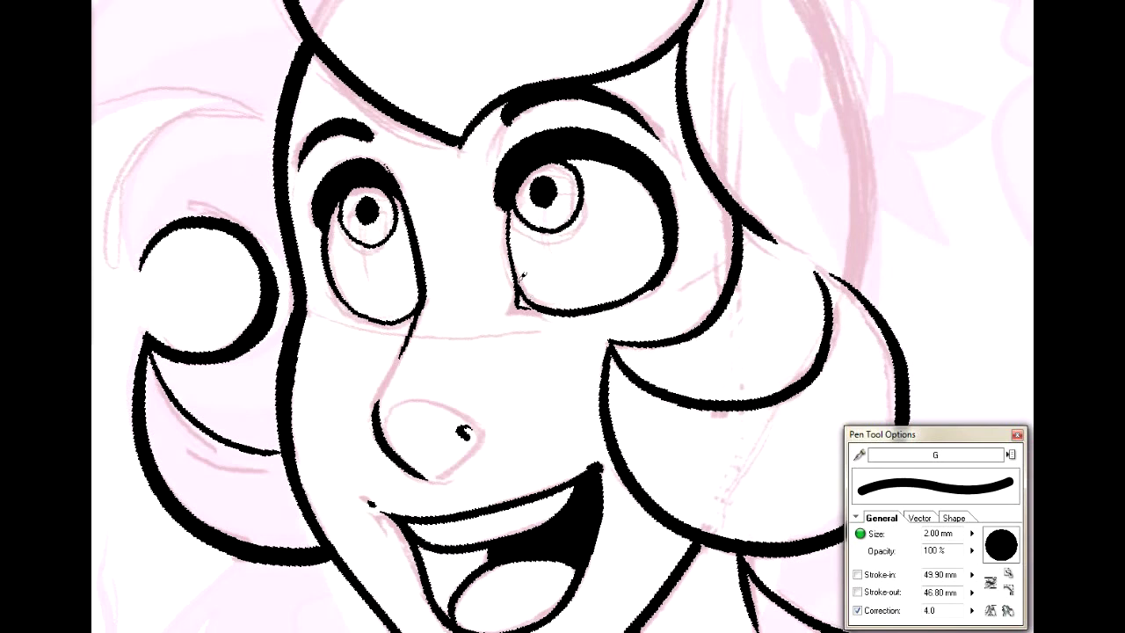
Step: Redraw the near eye's lower edge slightly higher and erase the excess ink beneath it
left_click_drag(527, 297, 565, 309)
key("ctrl+z")
mouse_move(519, 297)
left_mouse_down()
mouse_move(586, 303)
mouse_move(613, 290)
left_mouse_up()
key("e")
left_click_drag(527, 303, 605, 306)
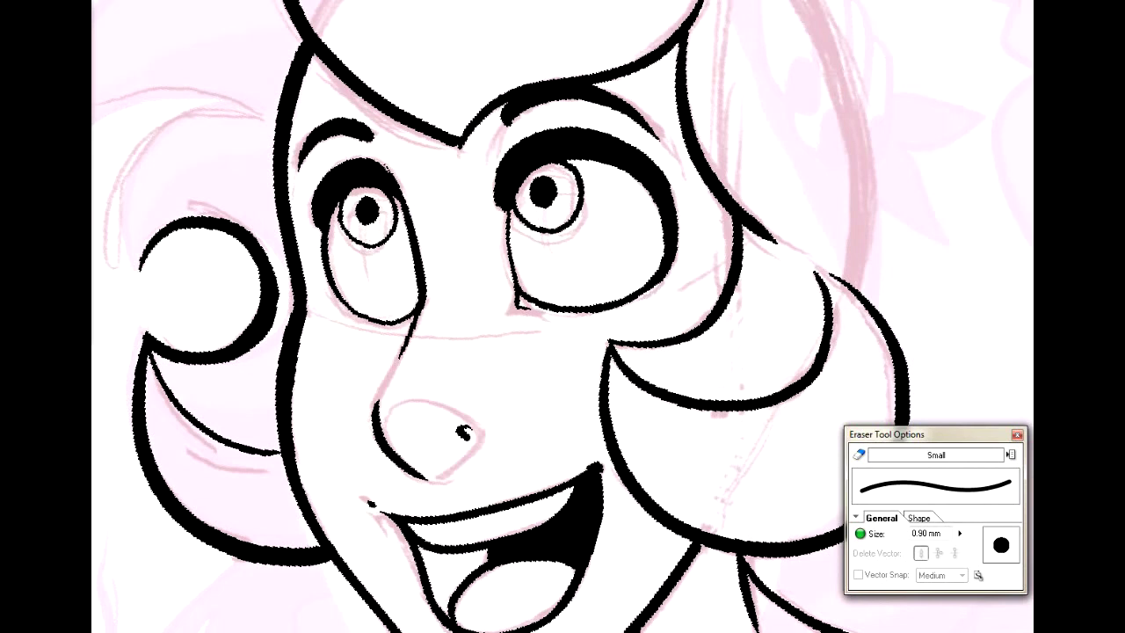
key("p")
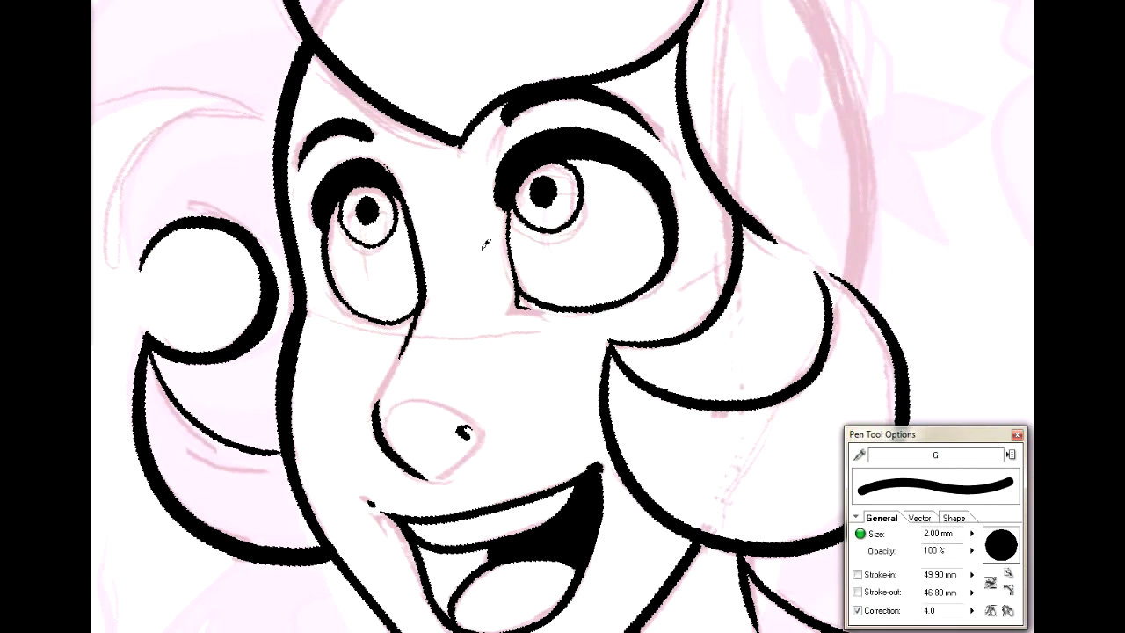
Step: Erase the near eye's inner side and redraw it as a smooth thin line with the Curve tool
mouse_move(563, 352)
left_mouse_down()
mouse_move(536, 314)
mouse_move(501, 213)
mouse_move(415, 153)
mouse_move(545, 266)
mouse_move(626, 396)
left_mouse_up()
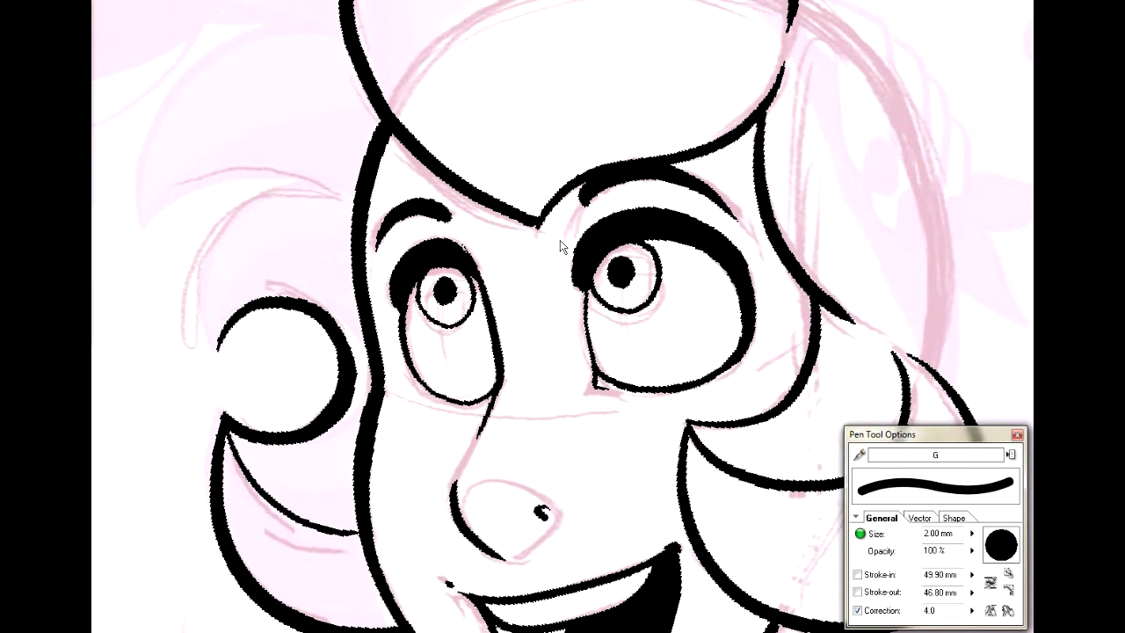
key("alt+e")
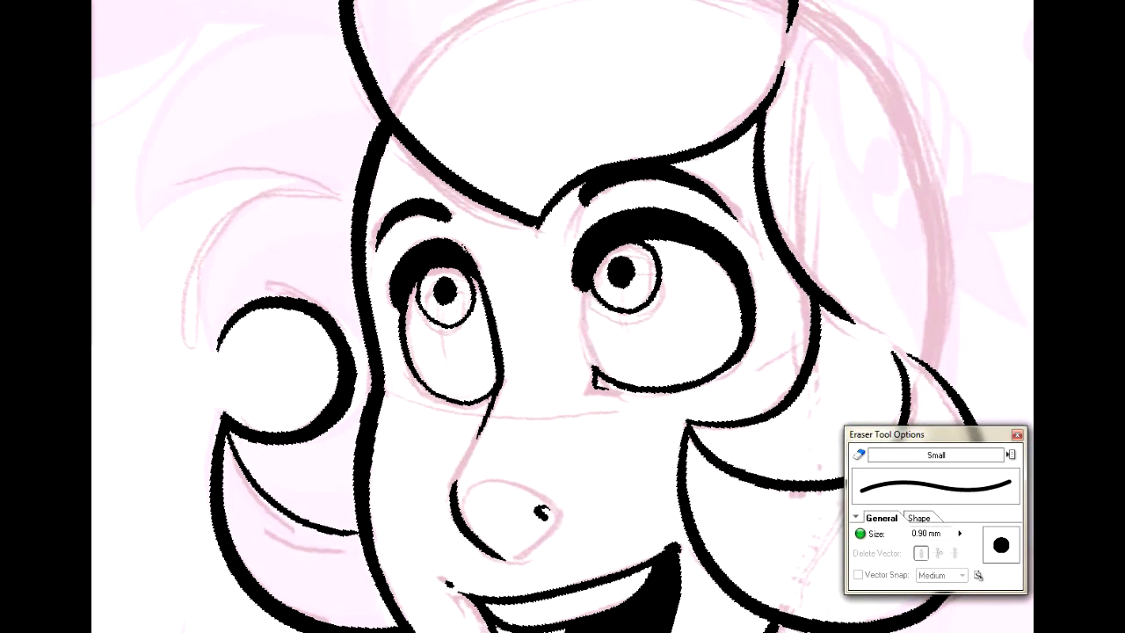
key("u")
key("[")
key("[")
key("[")
left_click_drag(596, 371, 590, 274)
left_click(571, 320)
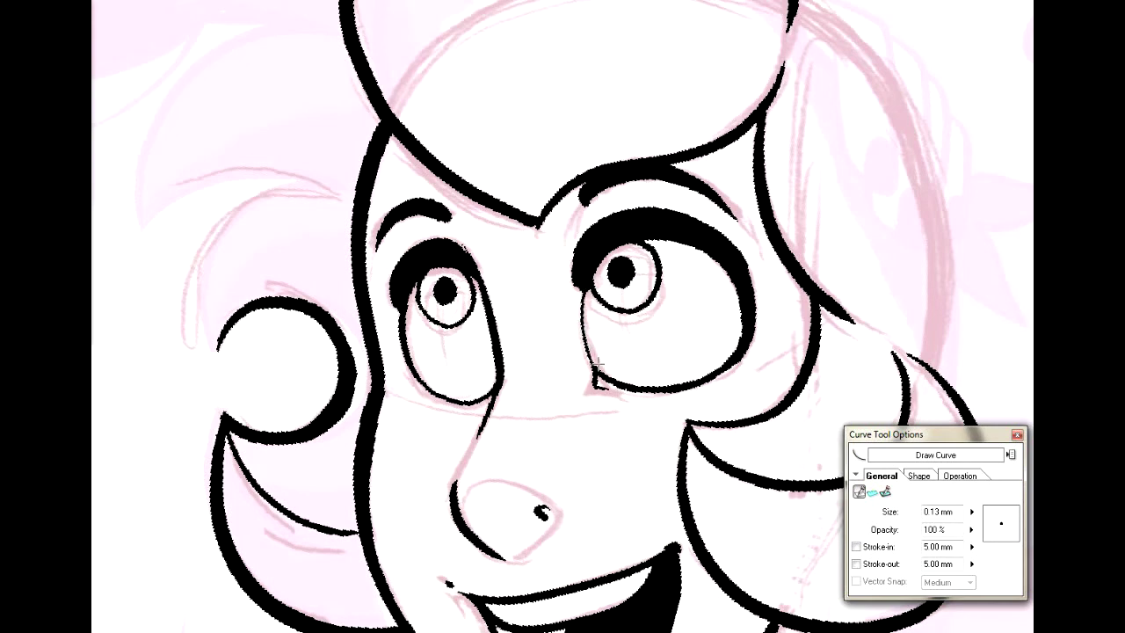
left_click_drag(596, 372, 589, 287)
left_click_drag(598, 367, 587, 280)
Step: Lasso the far eyebrow, transform it slightly toward the nose and clear the selection
key("l")
mouse_move(380, 254)
left_mouse_down()
mouse_move(387, 203)
mouse_move(416, 186)
mouse_move(469, 210)
mouse_move(459, 226)
mouse_move(407, 233)
mouse_move(453, 214)
left_mouse_up()
key("ctrl+t")
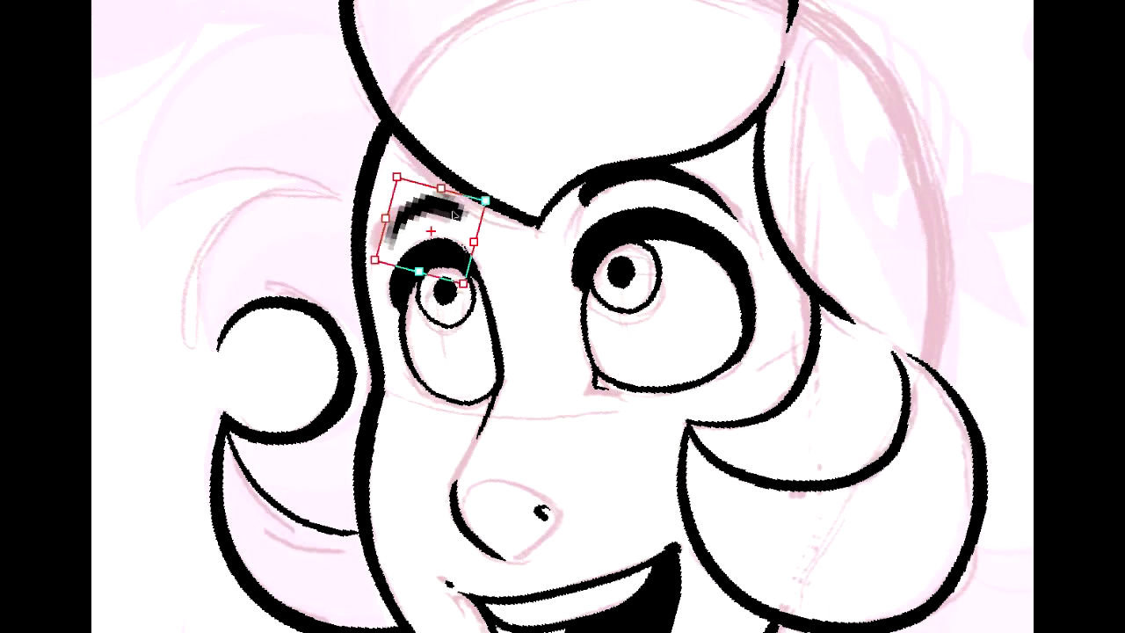
key("Return")
key("ctrl+d")
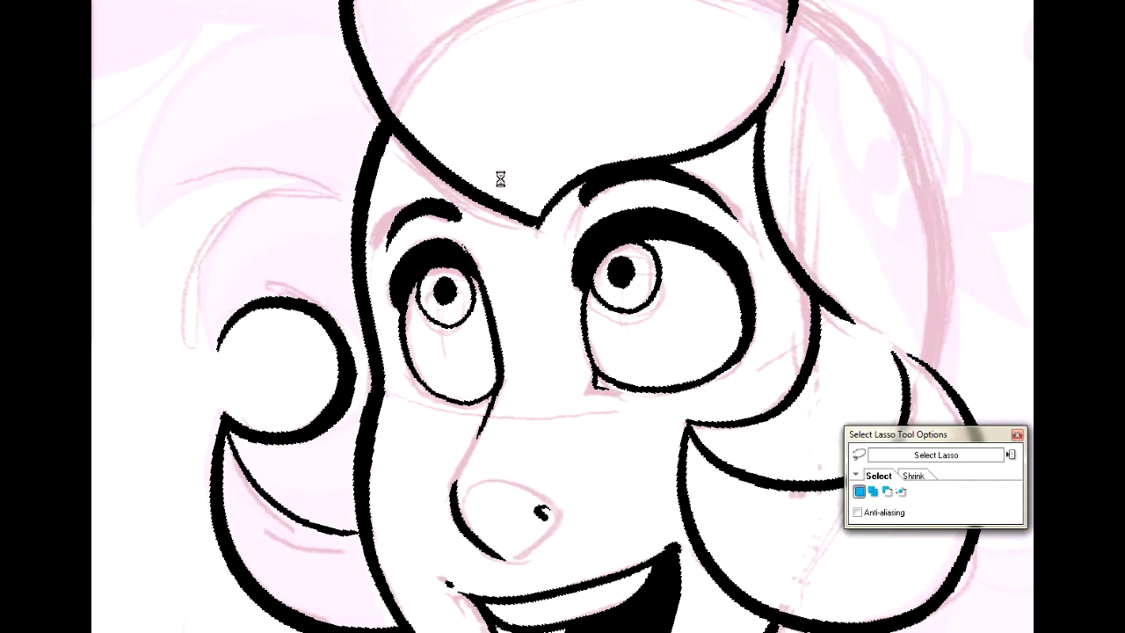
key("p")
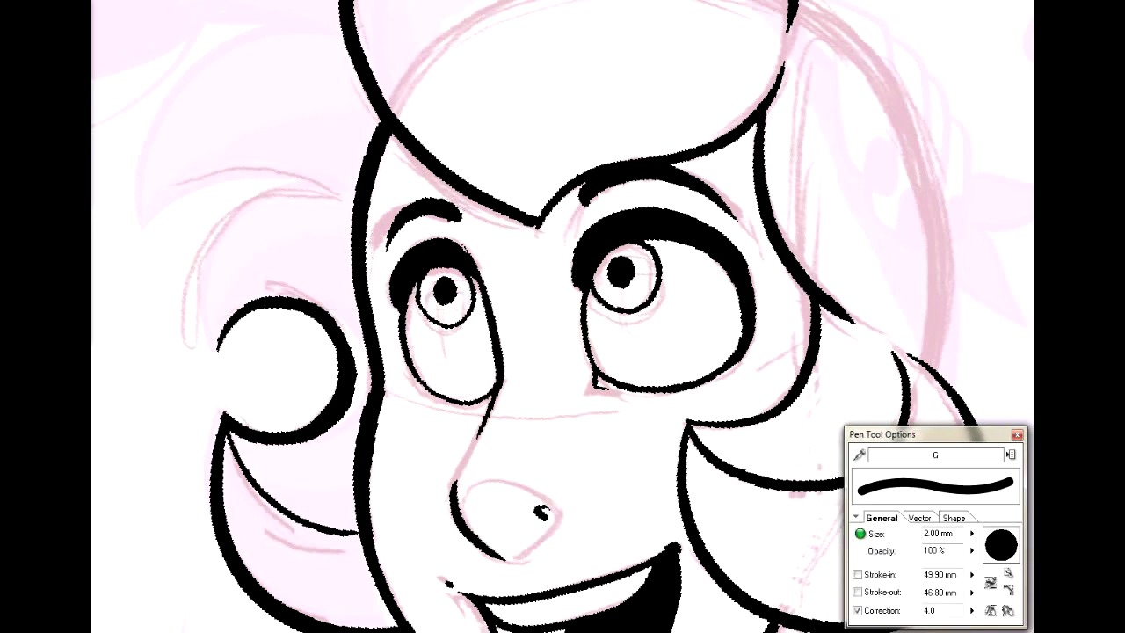
Step: Set the pen's correction to 2 and refine the far eye's lower edge, cleaning it up with the Eraser
left_click_drag(616, 439, 491, 307)
left_click_drag(562, 369, 615, 403)
left_click_drag(533, 301, 592, 297)
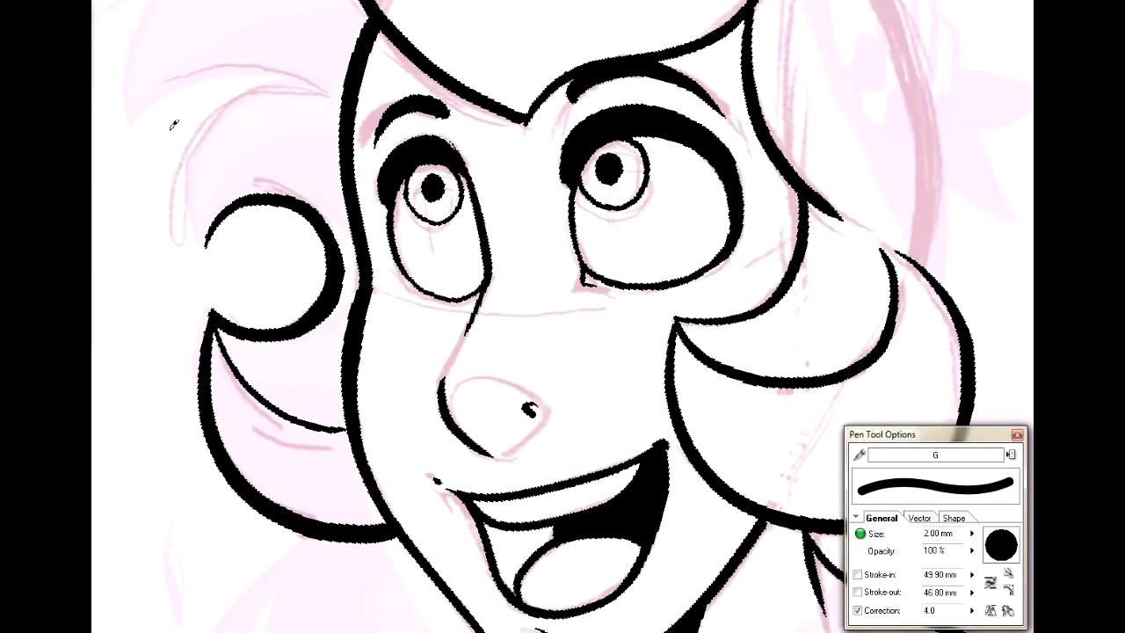
left_click_drag(453, 290, 489, 275)
key("ctrl+z")
left_click(869, 613)
type("2")
key("alt+e")
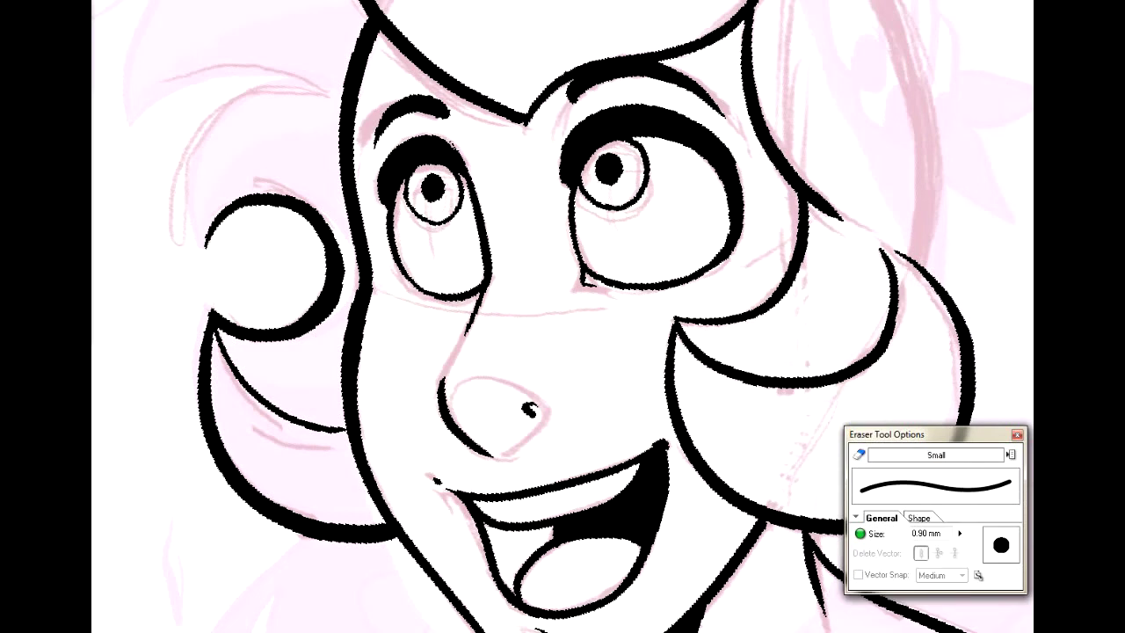
Step: Ink along the small round detail sketched over the pale background face with the Pen tool
key("p")
mouse_move(552, 615)
left_mouse_down()
mouse_move(479, 221)
mouse_move(360, 9)
left_mouse_up()
scroll(563, 317, "down", 10)
scroll(563, 316, "up", 10)
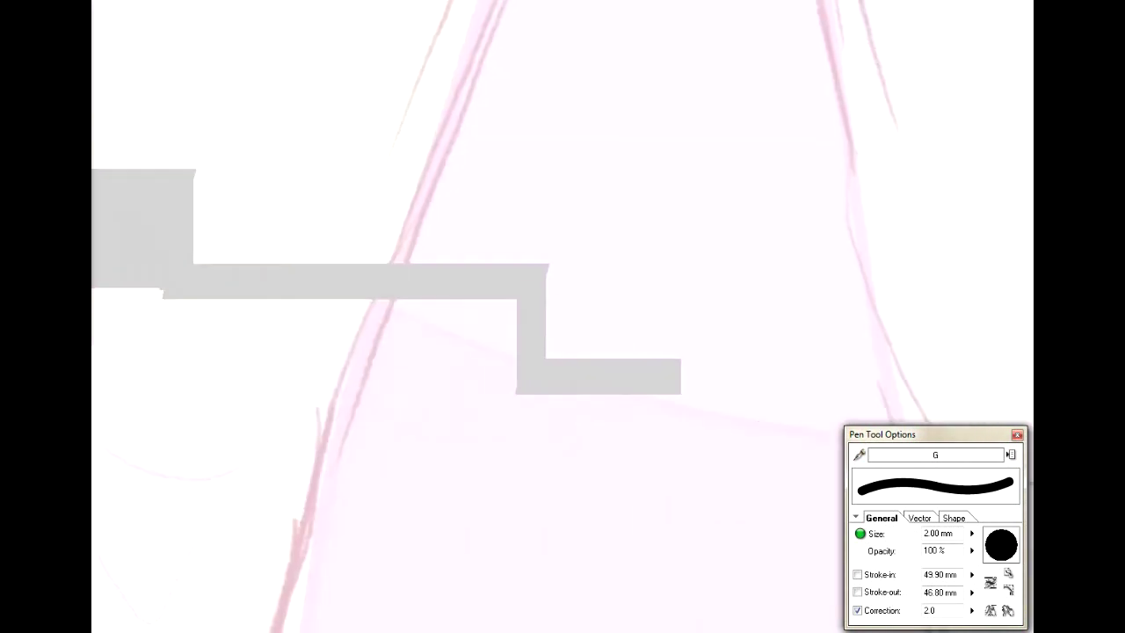
scroll(563, 317, "up", 5)
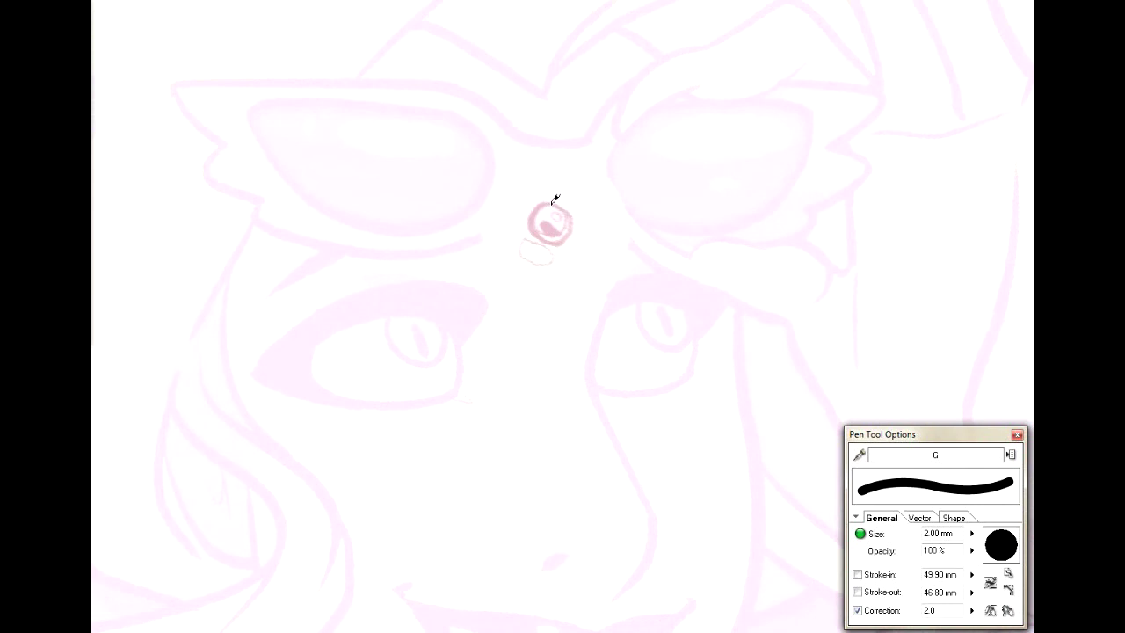
mouse_move(545, 200)
left_mouse_down()
mouse_move(548, 237)
mouse_move(567, 236)
mouse_move(575, 217)
mouse_move(551, 198)
mouse_move(574, 224)
mouse_move(556, 234)
mouse_move(559, 208)
left_mouse_up()
Step: Ink the short armpit crease and a thick tapered curve along the upper outer side of the first breast
mouse_move(668, 580)
left_mouse_down()
mouse_move(651, 575)
mouse_move(444, 119)
left_mouse_up()
mouse_move(563, 370)
left_mouse_down()
mouse_move(457, 164)
mouse_move(262, 155)
left_mouse_up()
mouse_move(562, 316)
left_mouse_down()
mouse_move(611, 430)
mouse_move(579, 256)
mouse_move(727, 300)
left_mouse_up()
mouse_move(290, 334)
left_mouse_down()
mouse_move(677, 458)
mouse_move(834, 402)
mouse_move(804, 50)
mouse_move(876, 231)
left_mouse_up()
scroll(665, 277, "left", 4)
scroll(664, 277, "up", 1)
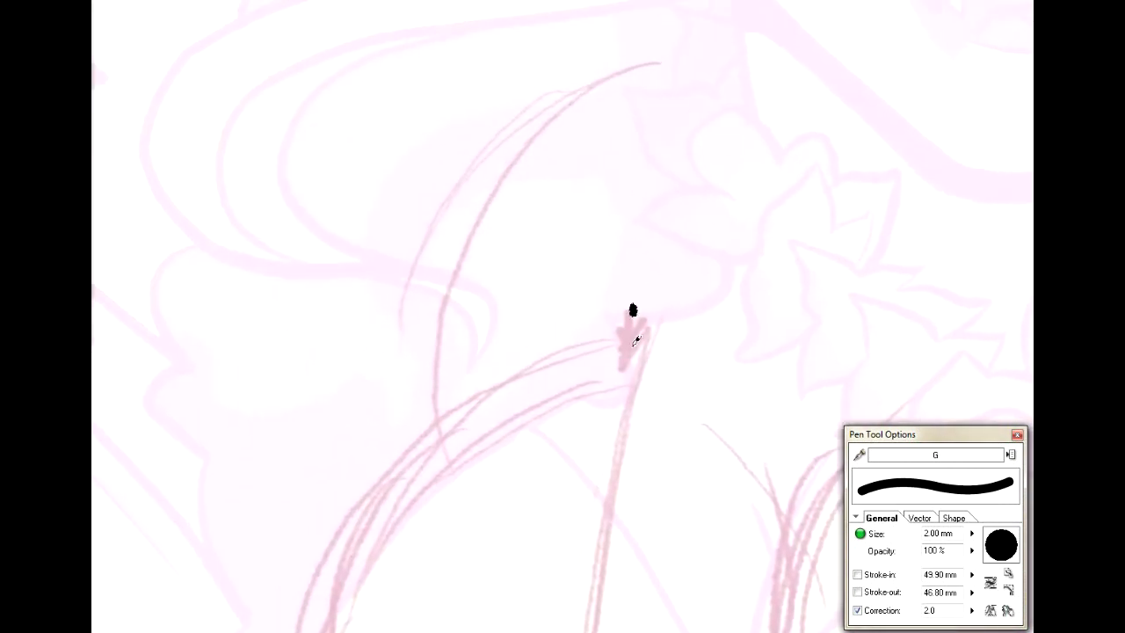
left_click_drag(633, 307, 626, 366)
left_click_drag(615, 510, 610, 229)
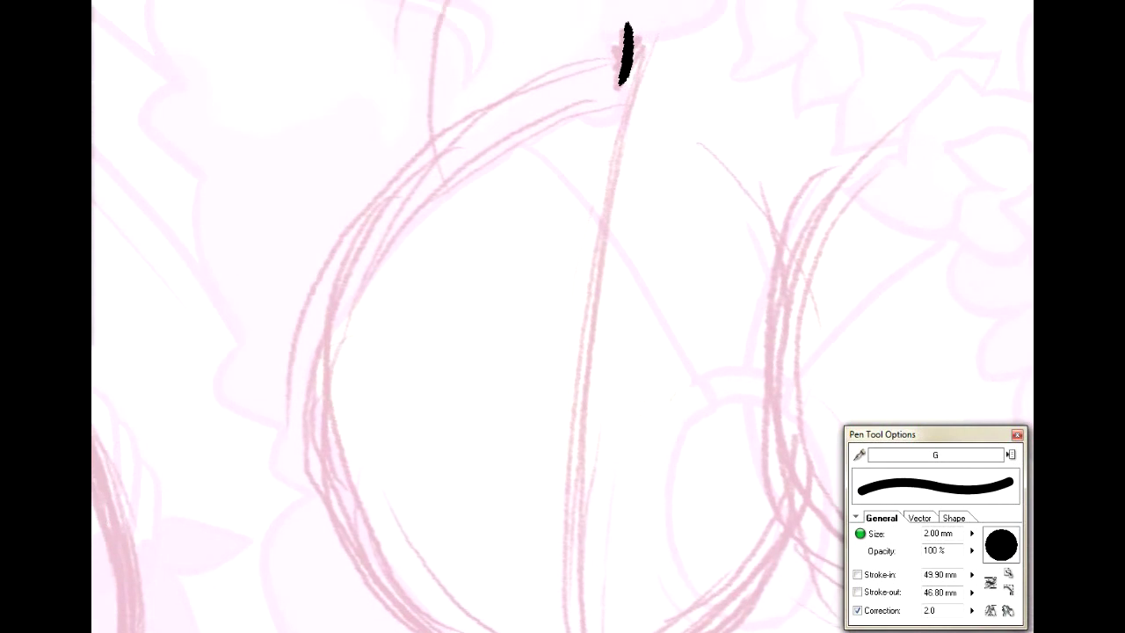
mouse_move(624, 63)
left_mouse_down()
mouse_move(442, 158)
mouse_move(315, 374)
left_mouse_up()
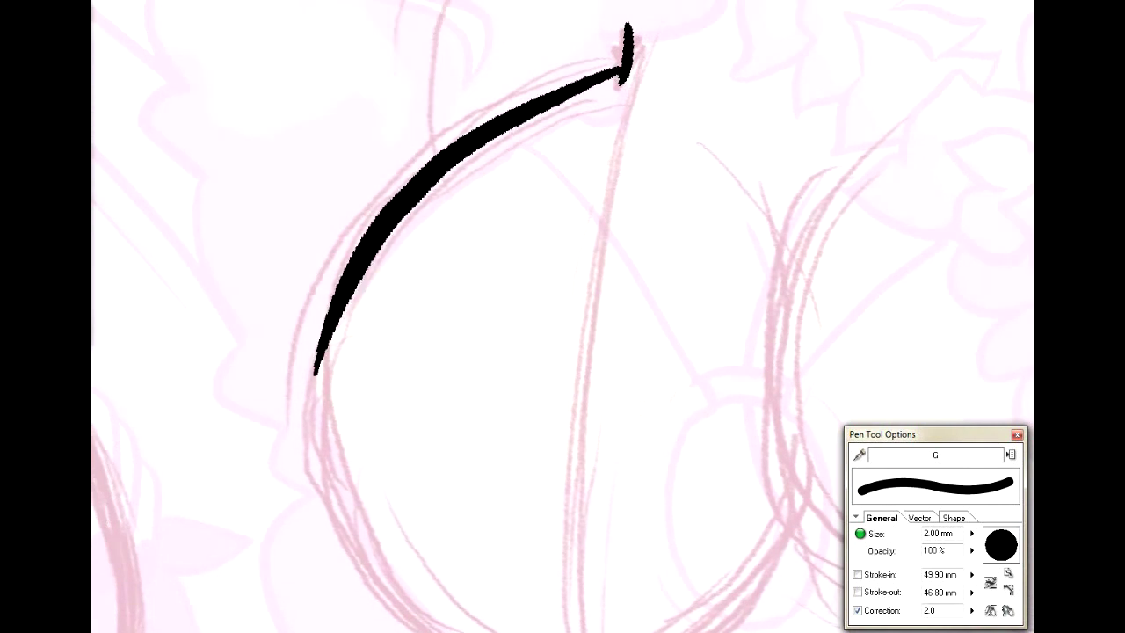
Step: Set the pen's correction to 4 and ink the first breast's outer side and thick underside
scroll(355, 233, "down", 4)
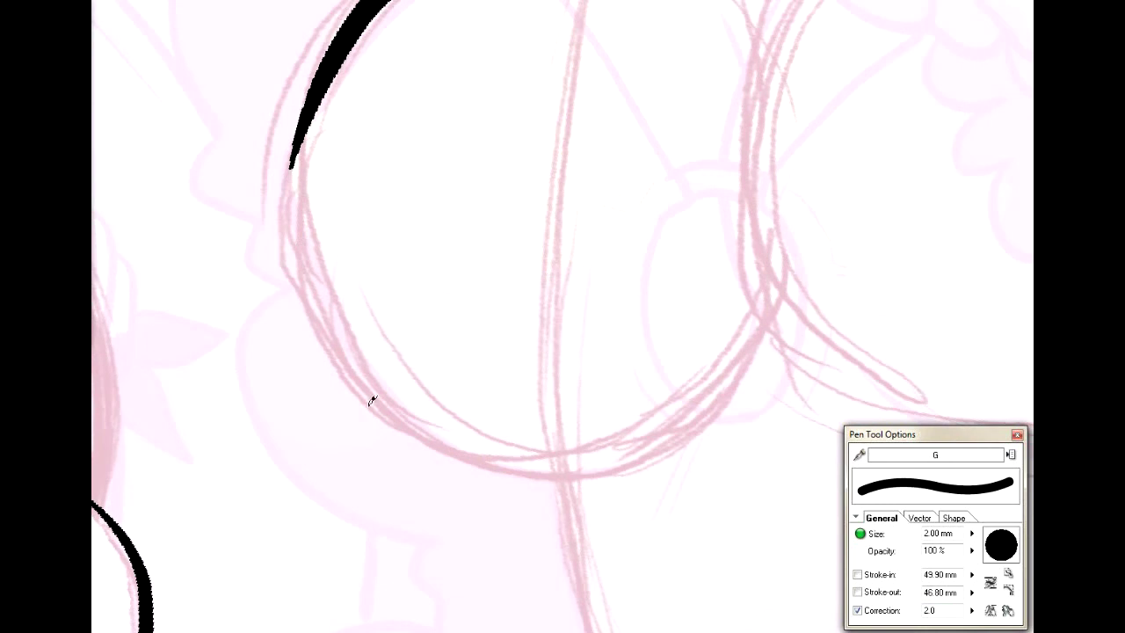
left_click_drag(293, 192, 285, 213)
key("ctrl+z")
left_click_drag(303, 135, 288, 216)
key("ctrl+z")
left_click_drag(294, 158, 286, 217)
left_click(935, 610)
type("4")
mouse_move(290, 190)
left_mouse_down()
mouse_move(282, 241)
mouse_move(313, 306)
mouse_move(297, 272)
mouse_move(328, 331)
mouse_move(407, 407)
mouse_move(501, 449)
mouse_move(598, 459)
left_mouse_up()
key("ctrl+z")
mouse_move(296, 274)
left_mouse_down()
mouse_move(334, 338)
mouse_move(400, 408)
mouse_move(484, 451)
mouse_move(560, 464)
mouse_move(623, 456)
mouse_move(687, 429)
mouse_move(736, 385)
left_mouse_up()
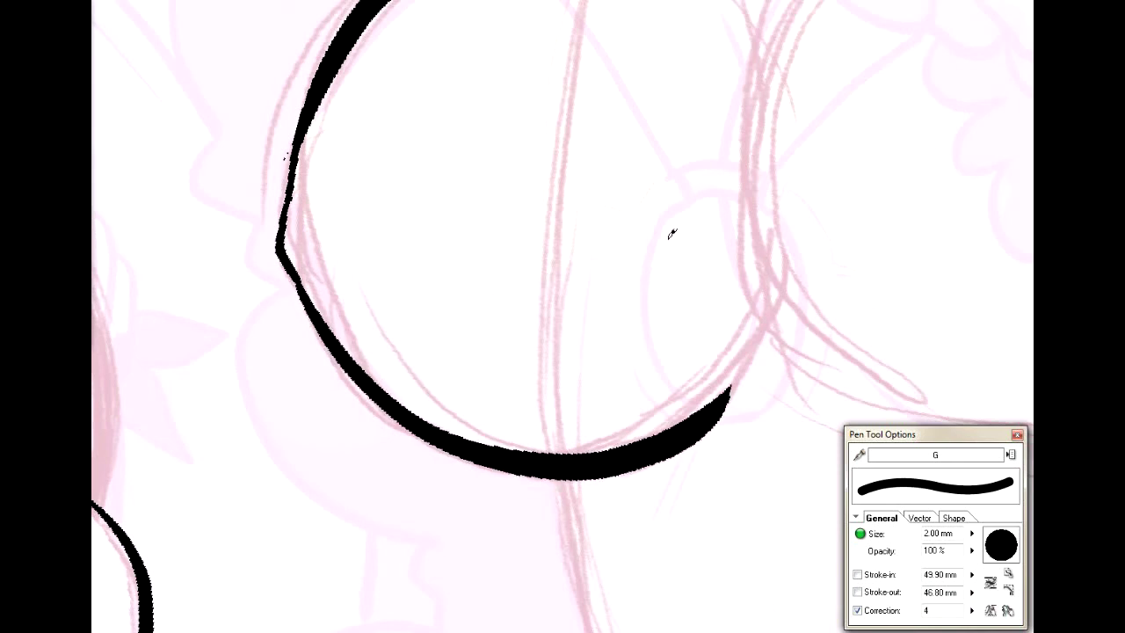
Step: Extend the first breast's underside up toward the cleavage with a tapered stroke
left_click_drag(704, 421, 758, 330)
key("ctrl+z")
mouse_move(710, 408)
left_mouse_down()
mouse_move(771, 332)
mouse_move(725, 397)
left_mouse_up()
key("ctrl+z")
left_click_drag(758, 360, 729, 401)
key("ctrl+z")
left_click_drag(755, 343, 719, 407)
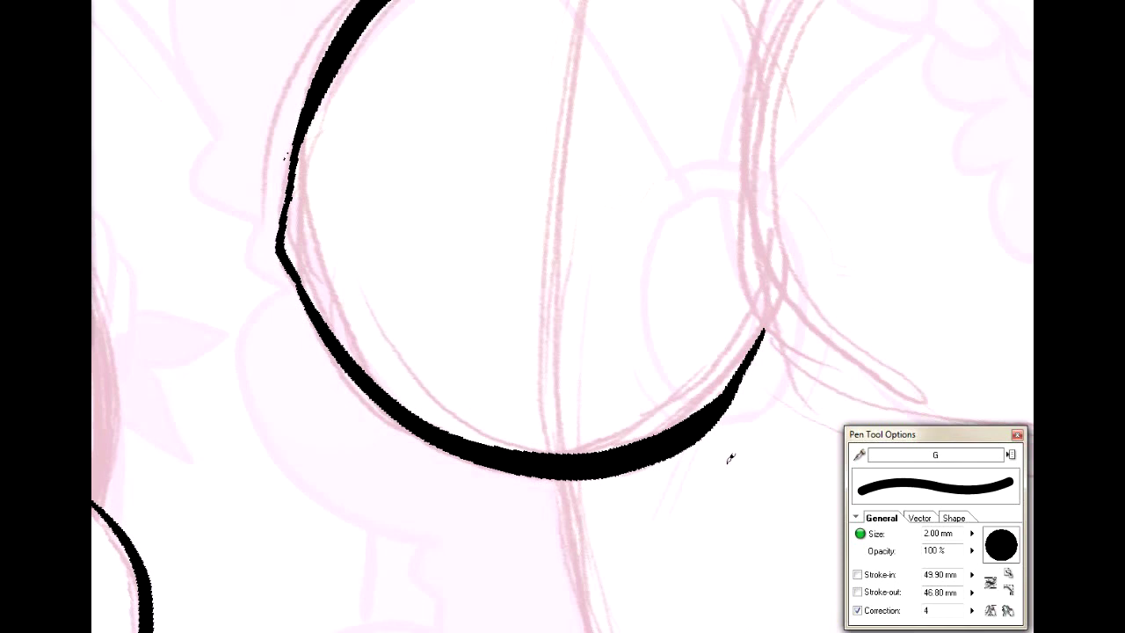
Step: Ink the underside of the second breast from the cleavage to the sketched scalloped shape
mouse_move(738, 316)
left_mouse_down()
mouse_move(519, 537)
mouse_move(387, 362)
mouse_move(377, 398)
left_mouse_up()
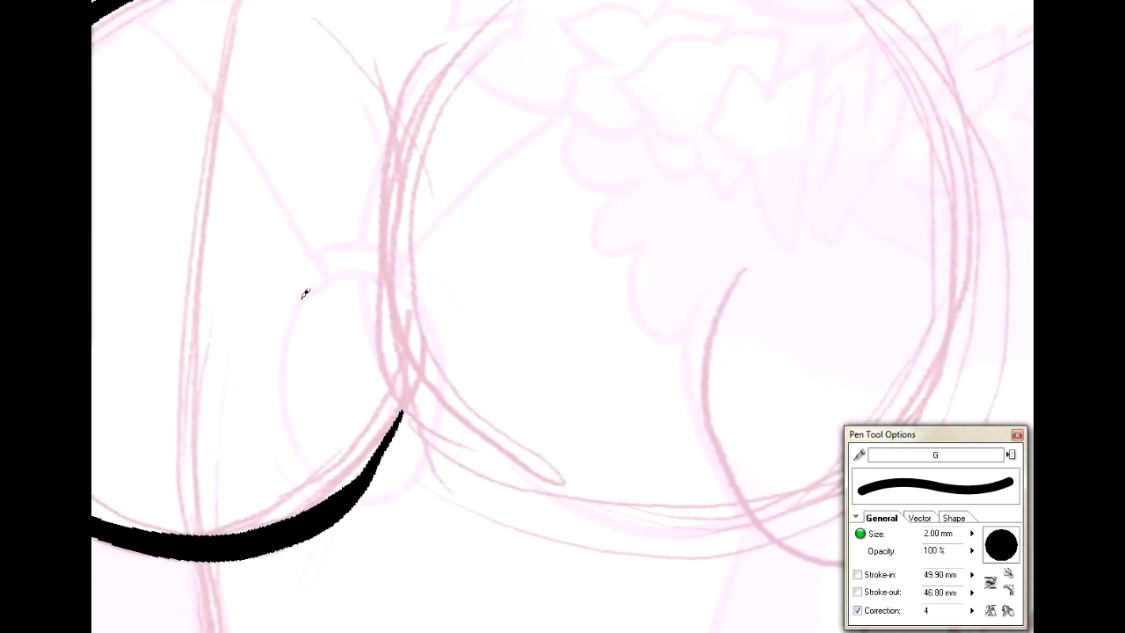
mouse_move(615, 325)
left_mouse_down()
mouse_move(302, 522)
mouse_move(607, 204)
mouse_move(677, 164)
mouse_move(596, 320)
left_mouse_up()
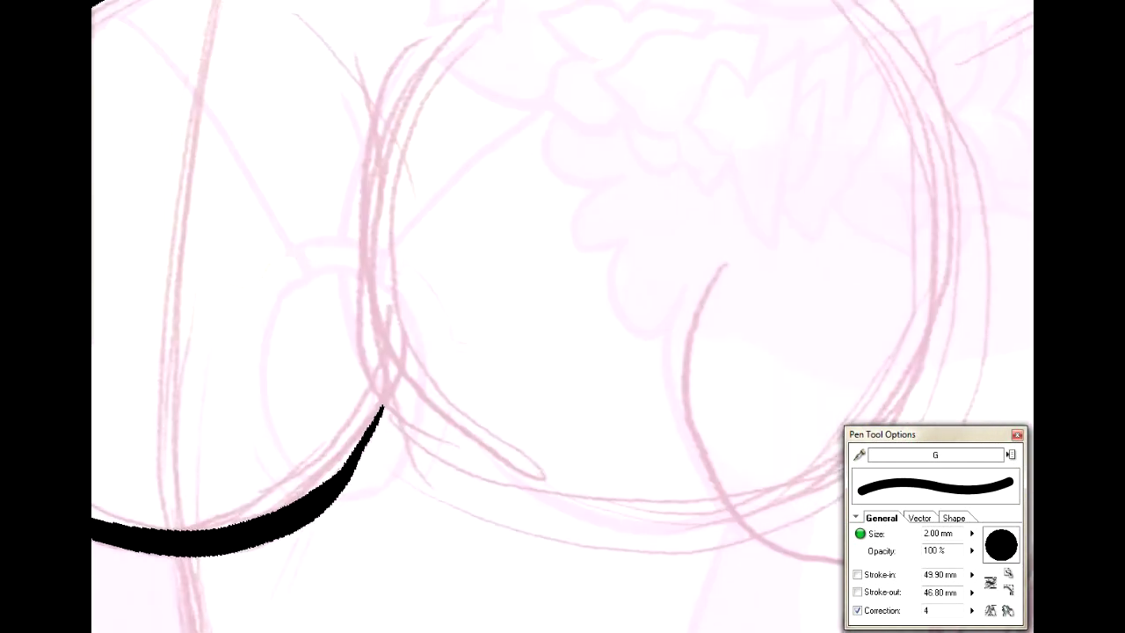
mouse_move(418, 432)
left_mouse_down()
mouse_move(463, 477)
mouse_move(540, 514)
mouse_move(626, 532)
mouse_move(732, 526)
left_mouse_up()
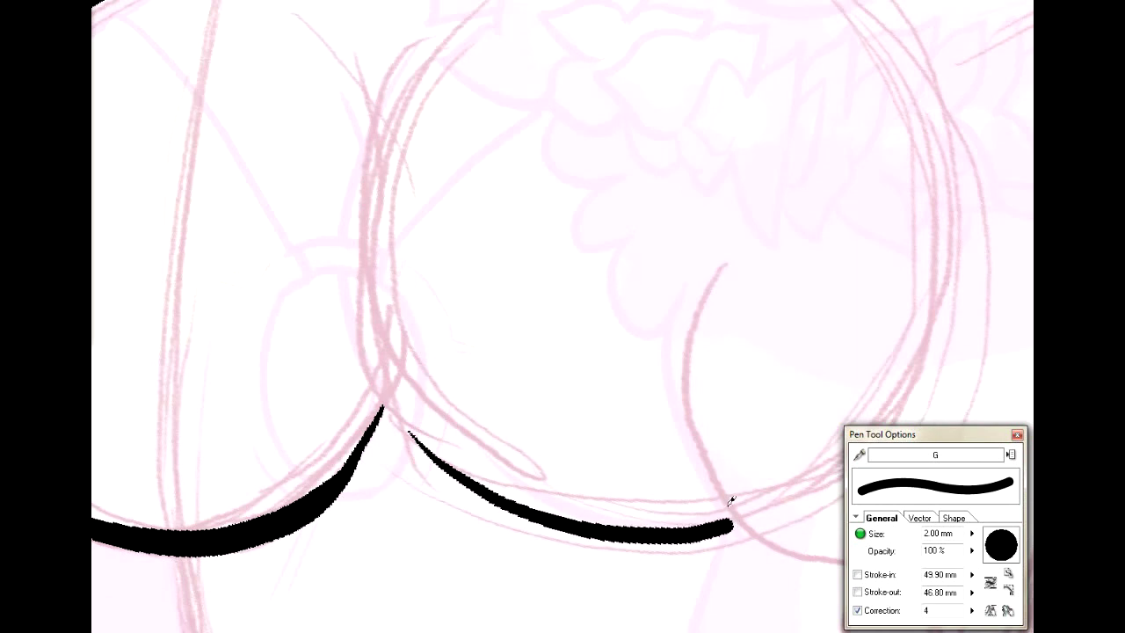
Step: Ink the curved cleavage line and a short crease branching off its upper part
mouse_move(500, 150)
left_mouse_down()
mouse_move(511, 335)
mouse_move(514, 317)
left_mouse_up()
mouse_move(461, 188)
left_mouse_down()
mouse_move(360, 412)
mouse_move(357, 444)
left_mouse_up()
key("ctrl+z")
left_click_drag(452, 202, 374, 499)
left_click_drag(360, 439, 381, 295)
left_click_drag(369, 253, 382, 277)
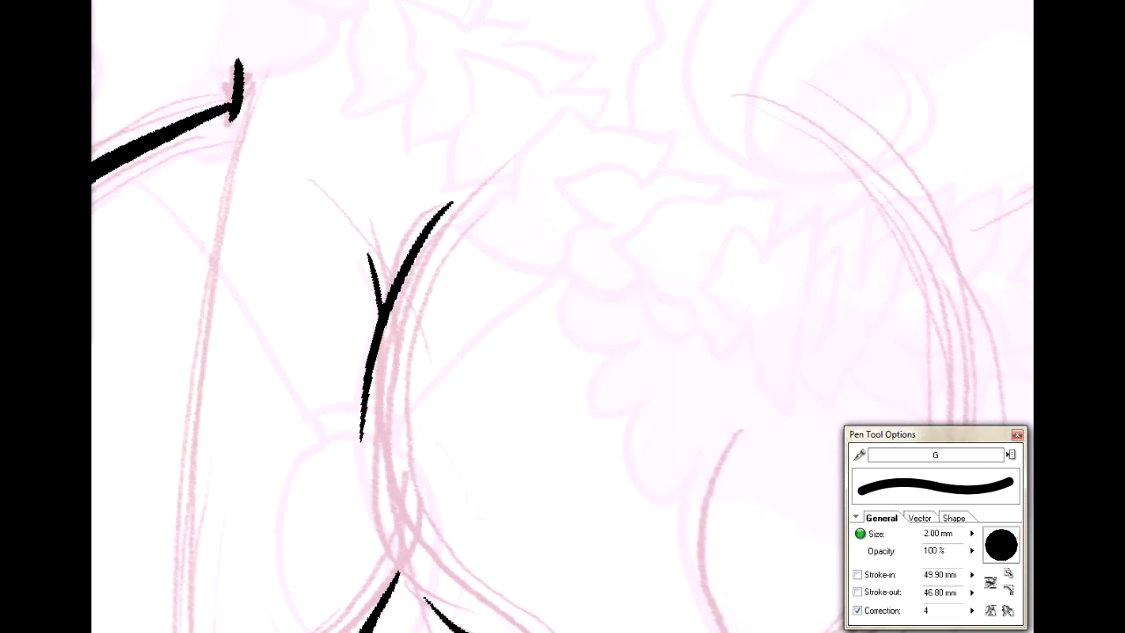
scroll(581, 360, "down", 3)
key("e")
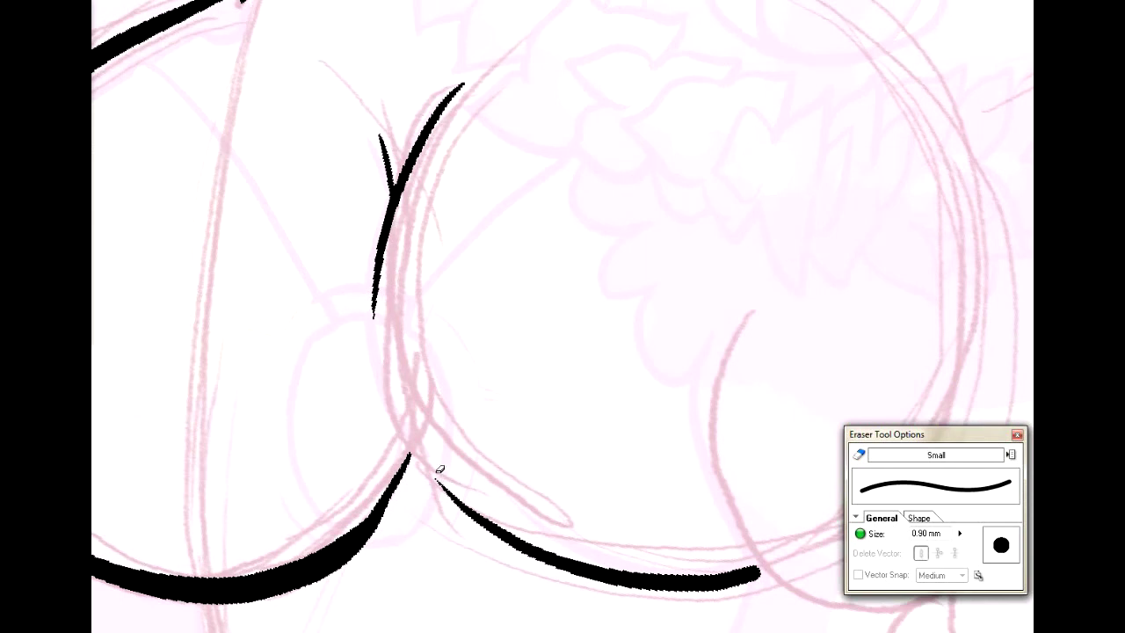
key("p")
Step: Ink two tapered crease lines that nearly meet in the middle of the abdomen
left_click_drag(596, 87, 728, 122)
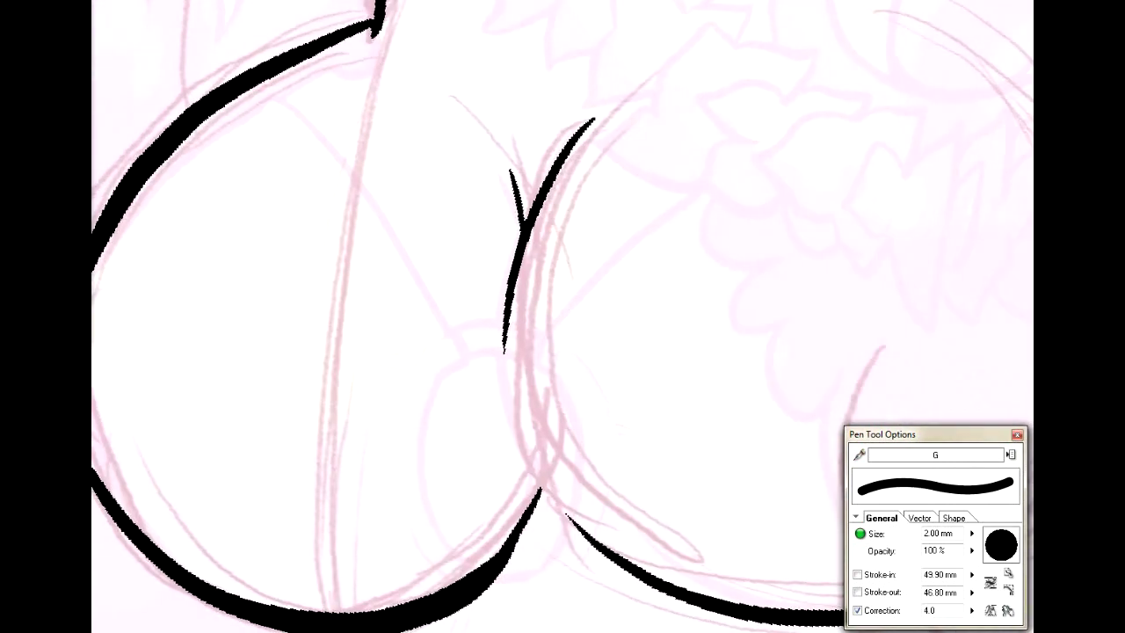
left_click_drag(563, 211, 525, 341)
mouse_move(526, 132)
left_mouse_down()
mouse_move(492, 527)
mouse_move(563, 519)
left_mouse_up()
left_click_drag(527, 159, 580, 474)
left_click_drag(457, 572, 756, 71)
left_click_drag(562, 545, 528, 70)
left_click_drag(703, 422, 377, 173)
mouse_move(498, 403)
left_mouse_down()
mouse_move(855, 428)
mouse_move(1022, 584)
left_mouse_up()
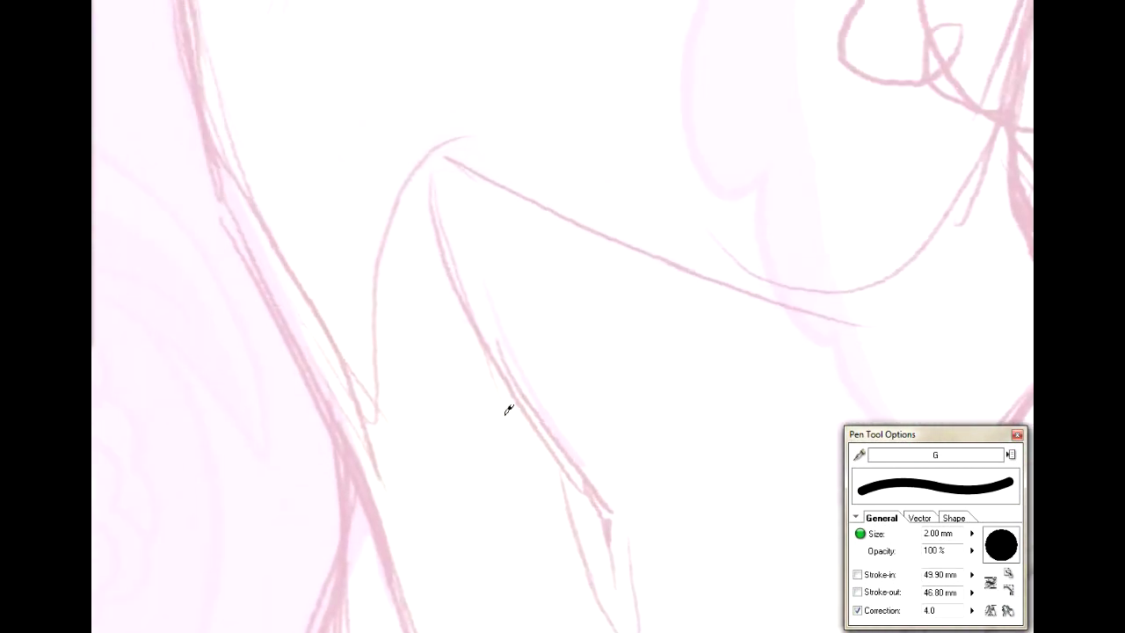
left_click_drag(479, 332, 609, 538)
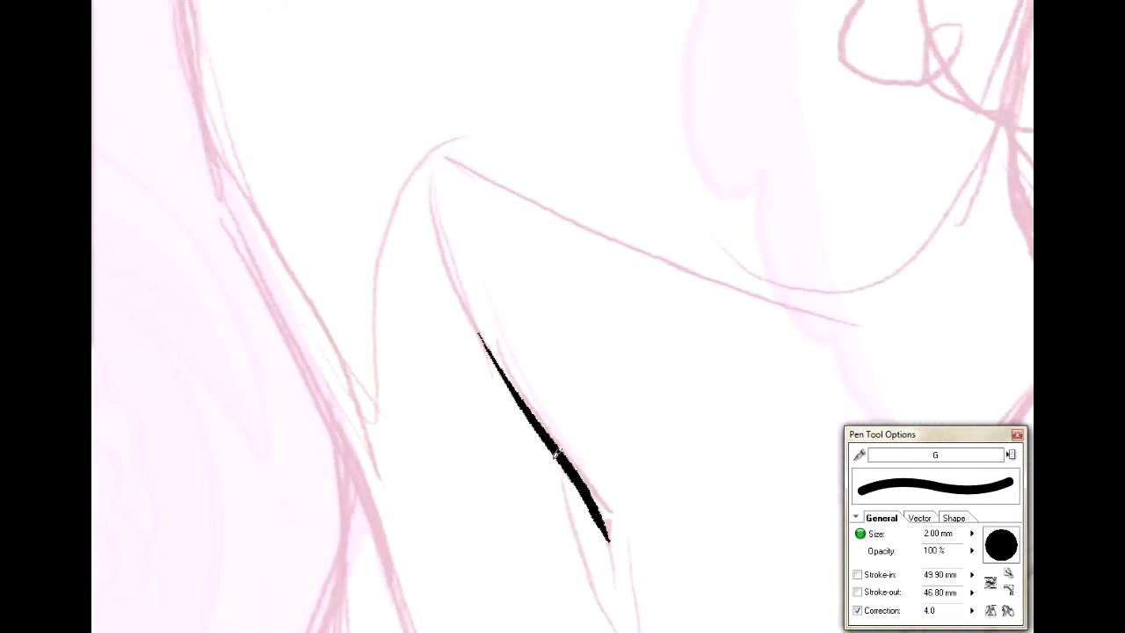
left_click_drag(555, 465, 608, 593)
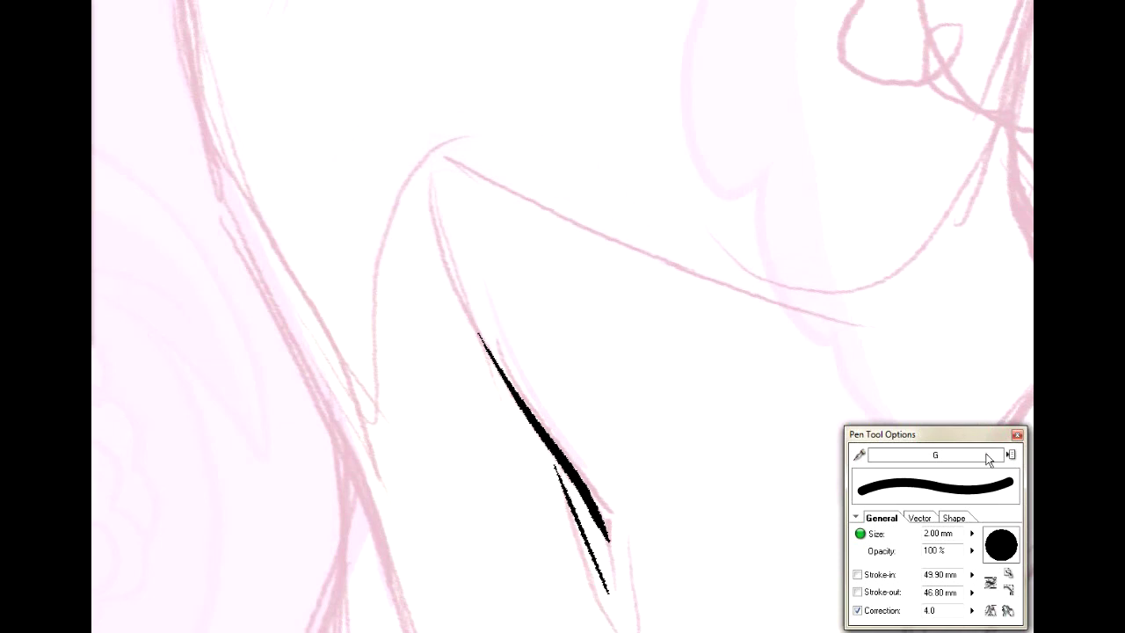
Step: Set the pen's correction to 6 and ink the first scallops along the lower edge of the braid-like shape
key("ctrl+minus")
mouse_move(923, 396)
left_mouse_down()
mouse_move(624, 288)
mouse_move(110, 136)
left_mouse_up()
left_click_drag(483, 492, 677, 150)
mouse_move(563, 492)
left_mouse_down()
mouse_move(575, 145)
mouse_move(475, 594)
left_mouse_up()
left_click_drag(528, 114, 585, 501)
left_click_drag(492, 97, 633, 527)
left_click_drag(418, 121, 499, 192)
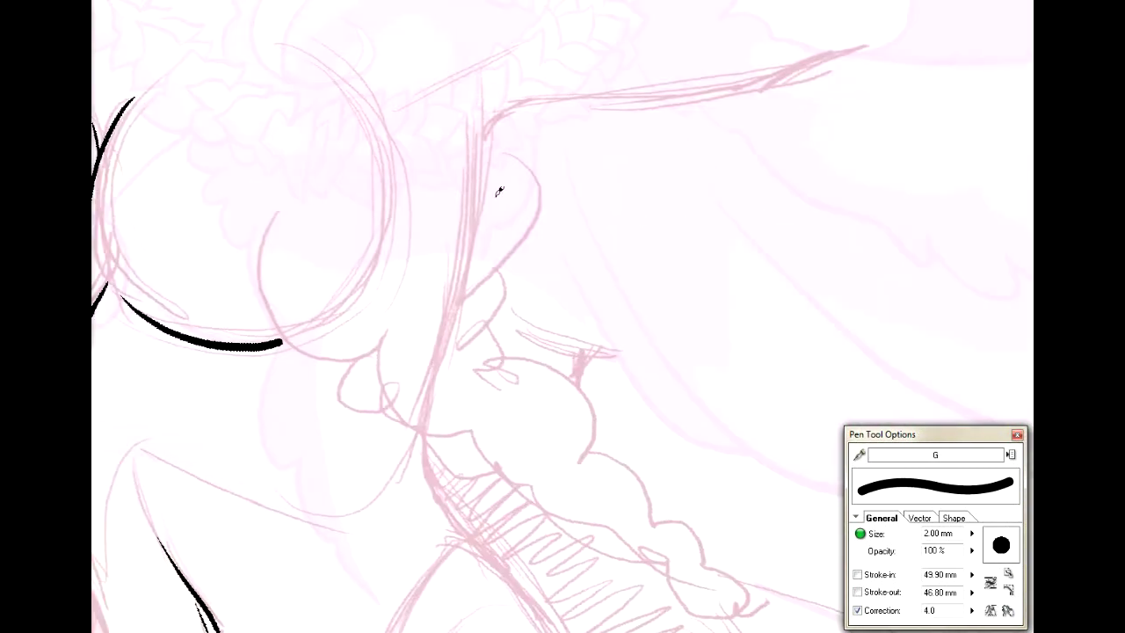
mouse_move(440, 492)
left_mouse_down()
mouse_move(622, 53)
mouse_move(739, 482)
mouse_move(447, 465)
left_mouse_up()
left_click_drag(619, 402, 612, 350)
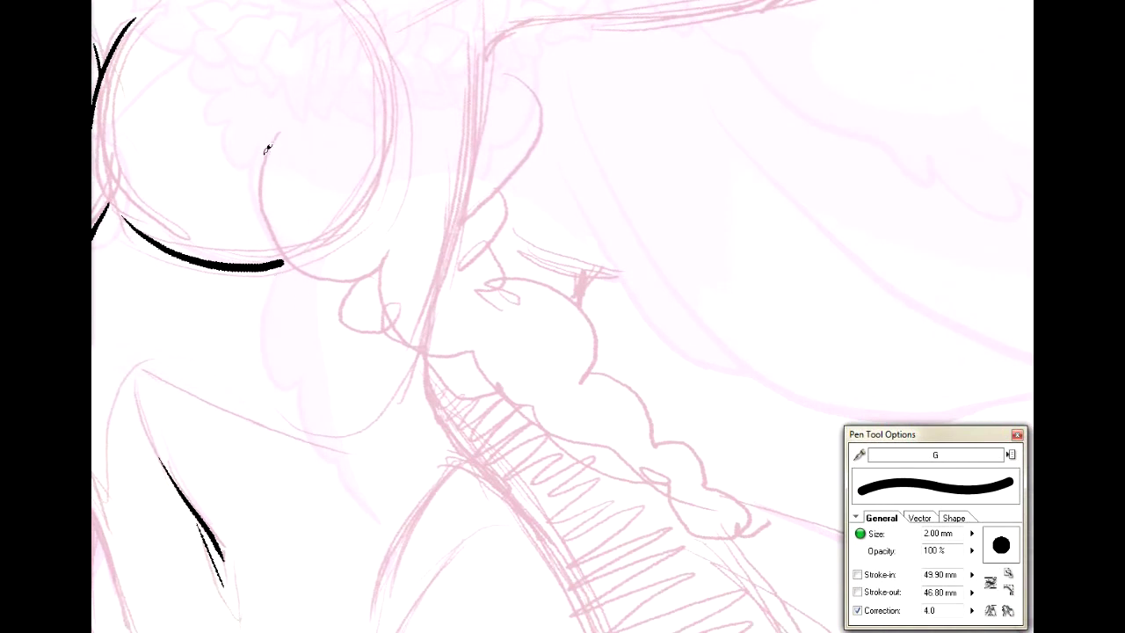
mouse_move(268, 139)
left_mouse_down()
mouse_move(253, 171)
mouse_move(326, 267)
mouse_move(355, 275)
left_mouse_up()
key("ctrl+z")
double_click(930, 610)
type("6")
mouse_move(262, 143)
left_mouse_down()
mouse_move(252, 179)
mouse_move(288, 254)
mouse_move(373, 265)
mouse_move(332, 312)
mouse_move(394, 324)
mouse_move(421, 354)
mouse_move(477, 349)
mouse_move(540, 409)
left_mouse_up()
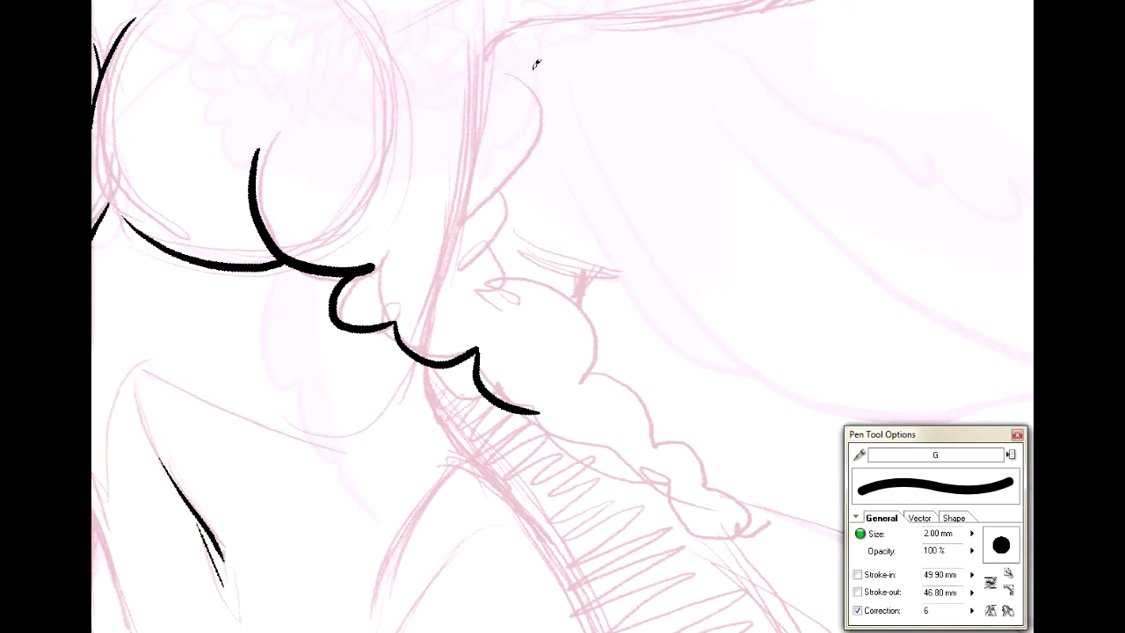
Step: Ink the scalloped upper edge of the braid-like shape and complete its lower edge to the rounded tip
mouse_move(515, 64)
left_mouse_down()
mouse_move(457, 217)
mouse_move(499, 242)
mouse_move(527, 305)
mouse_move(580, 296)
mouse_move(571, 385)
mouse_move(630, 387)
mouse_move(651, 438)
left_mouse_up()
key("ctrl+z")
mouse_move(583, 378)
left_mouse_down()
mouse_move(610, 375)
mouse_move(652, 446)
mouse_move(693, 452)
mouse_move(747, 538)
left_mouse_up()
mouse_move(542, 409)
left_mouse_down()
mouse_move(613, 469)
mouse_move(710, 524)
mouse_move(741, 524)
left_mouse_up()
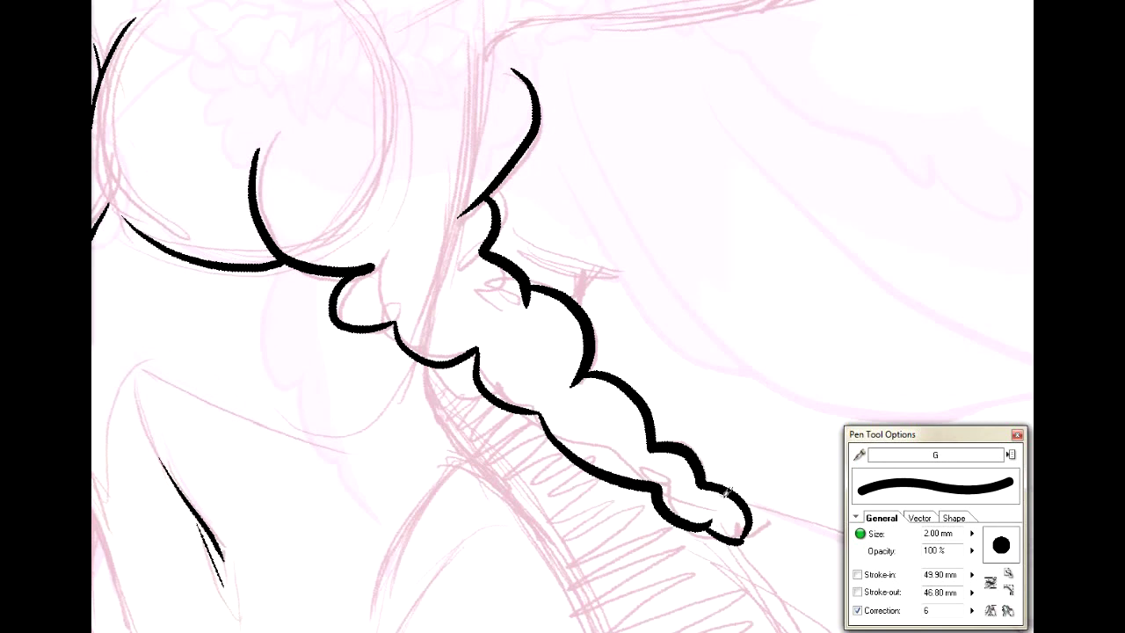
Step: Erase the overhanging stroke ends where the scallops of the braid-like shape join
key("e")
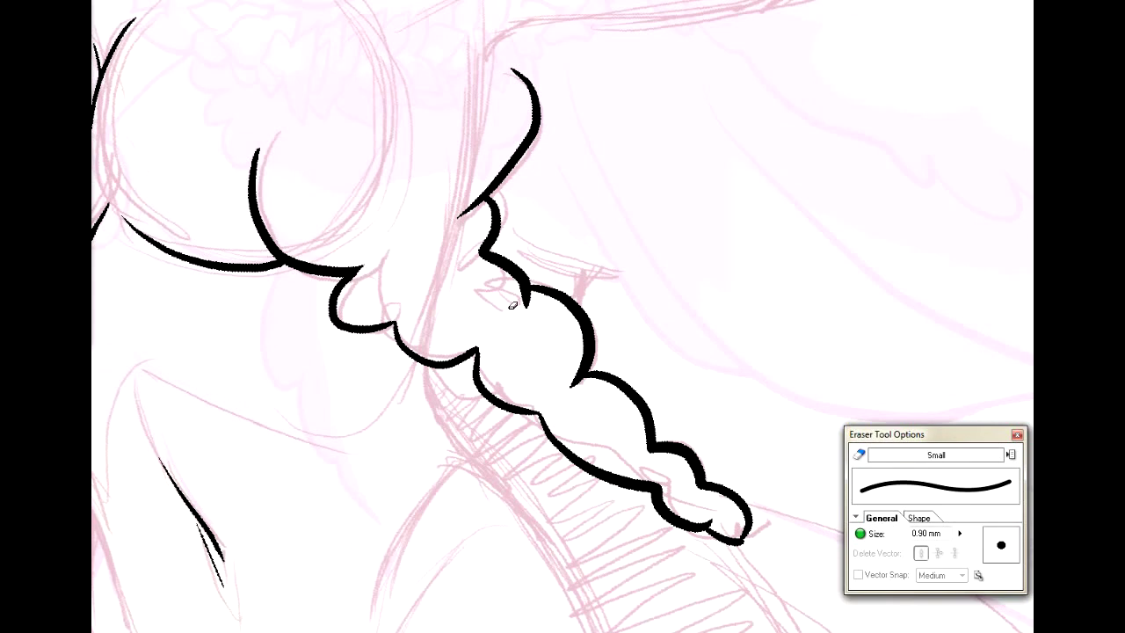
left_click_drag(529, 300, 524, 292)
left_click_drag(563, 317, 894, 124)
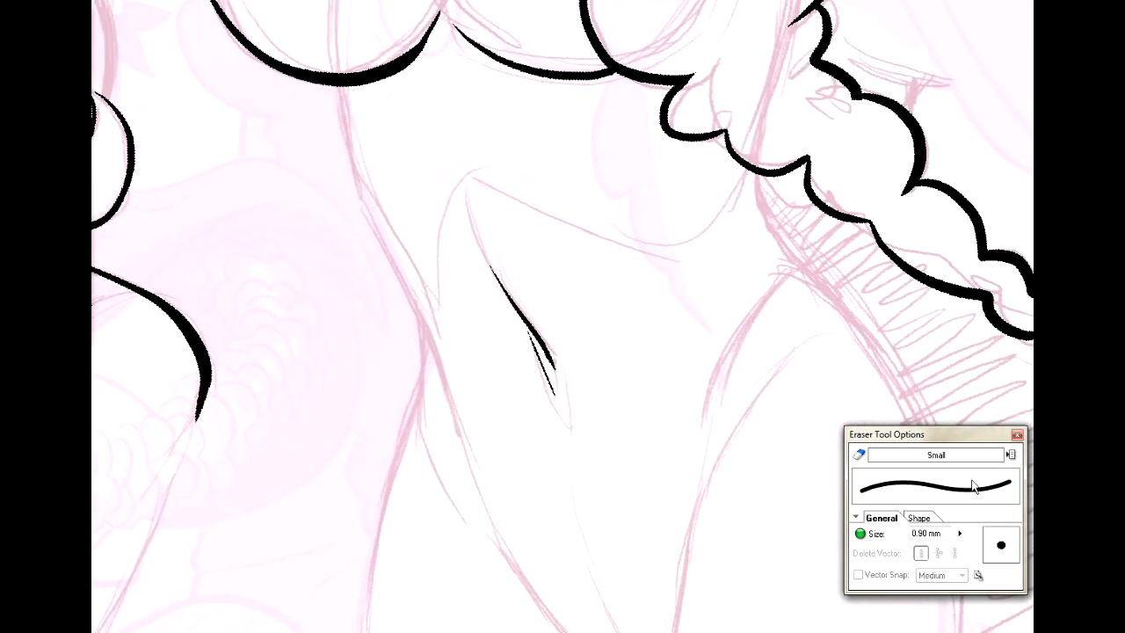
Step: Ink the torso's side contour from under the chest to the hip, plus short strokes starting the outer hip and the leg opening
key("p")
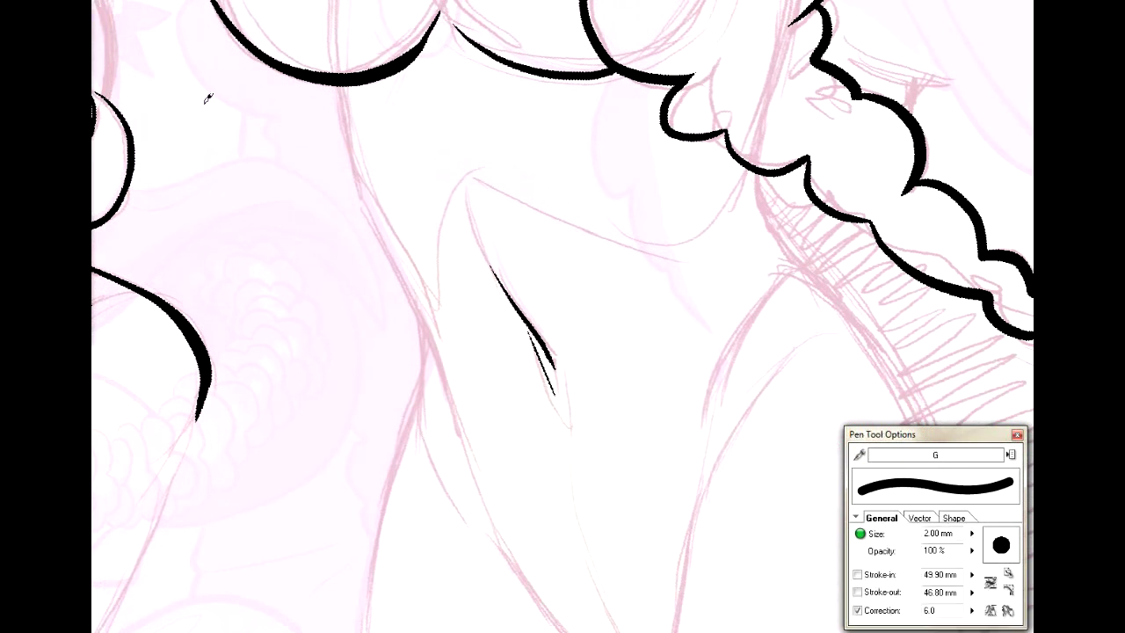
mouse_move(346, 77)
left_mouse_down()
mouse_move(361, 173)
mouse_move(423, 327)
mouse_move(419, 304)
mouse_move(454, 439)
left_mouse_up()
key("ctrl+z")
left_click_drag(420, 308, 447, 413)
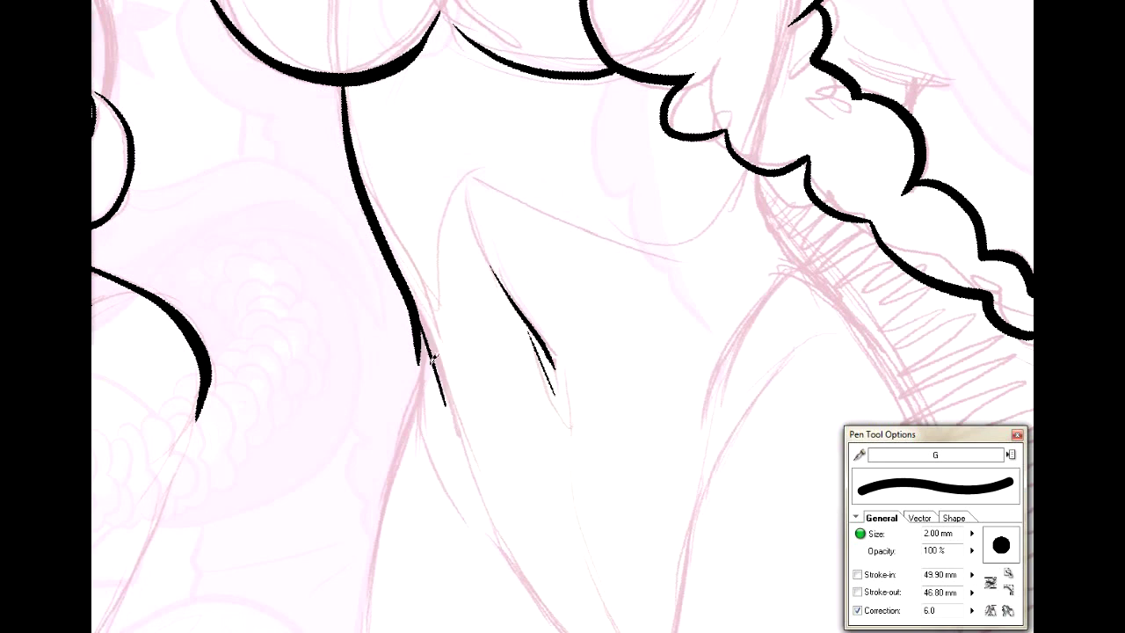
left_click_drag(423, 329, 415, 444)
key("ctrl+z")
left_click_drag(417, 323, 415, 443)
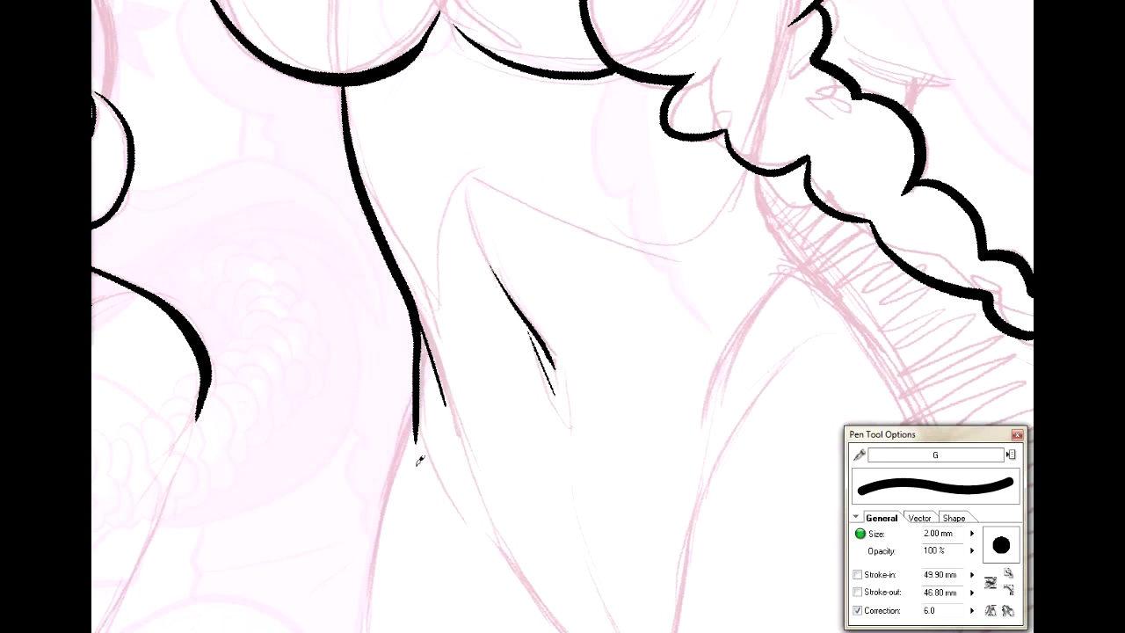
Step: Ink the opposite waist and hip contour as one tapered stroke starting just under the braid
left_click_drag(760, 175, 800, 293)
key("ctrl+z")
mouse_move(760, 176)
left_mouse_down()
mouse_move(762, 199)
mouse_move(869, 339)
left_mouse_up()
Step: Ink the short curved bottom edge of the briefs between the legs
scroll(563, 317, "down", 3)
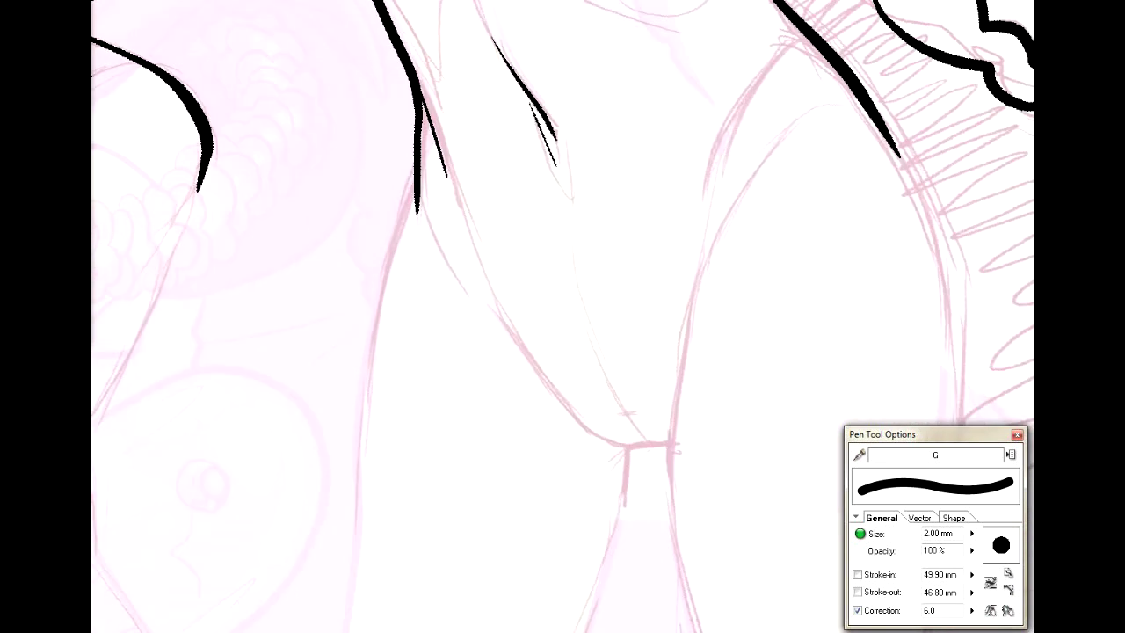
left_click_drag(503, 299, 567, 411)
key("ctrl+z")
mouse_move(505, 309)
left_mouse_down()
mouse_move(569, 406)
mouse_move(622, 437)
mouse_move(683, 431)
left_mouse_up()
key("ctrl+z")
left_click_drag(587, 416, 649, 442)
key("ctrl+z")
mouse_move(583, 416)
left_mouse_down()
mouse_move(631, 442)
mouse_move(670, 431)
mouse_move(640, 439)
mouse_move(672, 431)
left_mouse_up()
key("ctrl+z")
Step: Draw a thin 0.13 mm curve along the first leg opening, from the hip to the briefs' bottom edge
key("u")
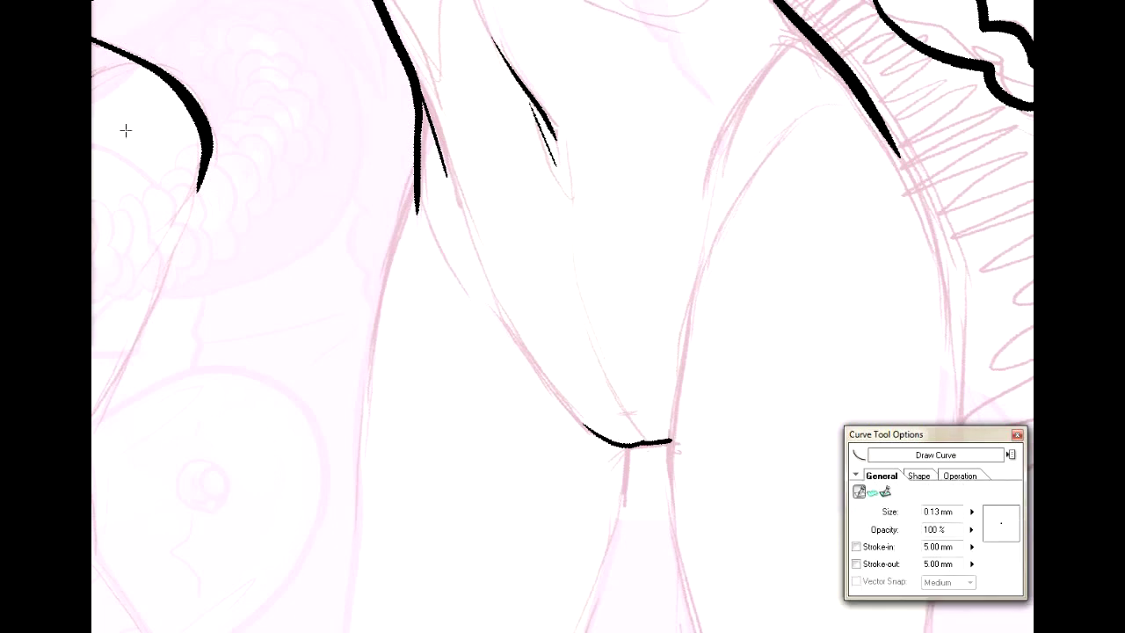
left_click_drag(417, 86, 586, 427)
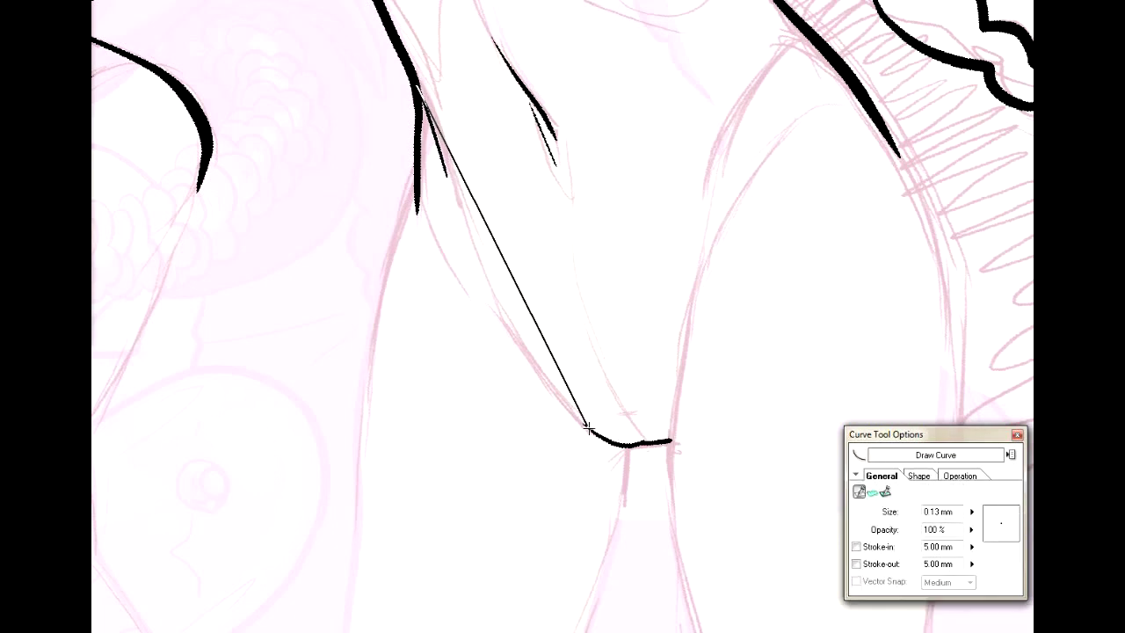
left_click(499, 330)
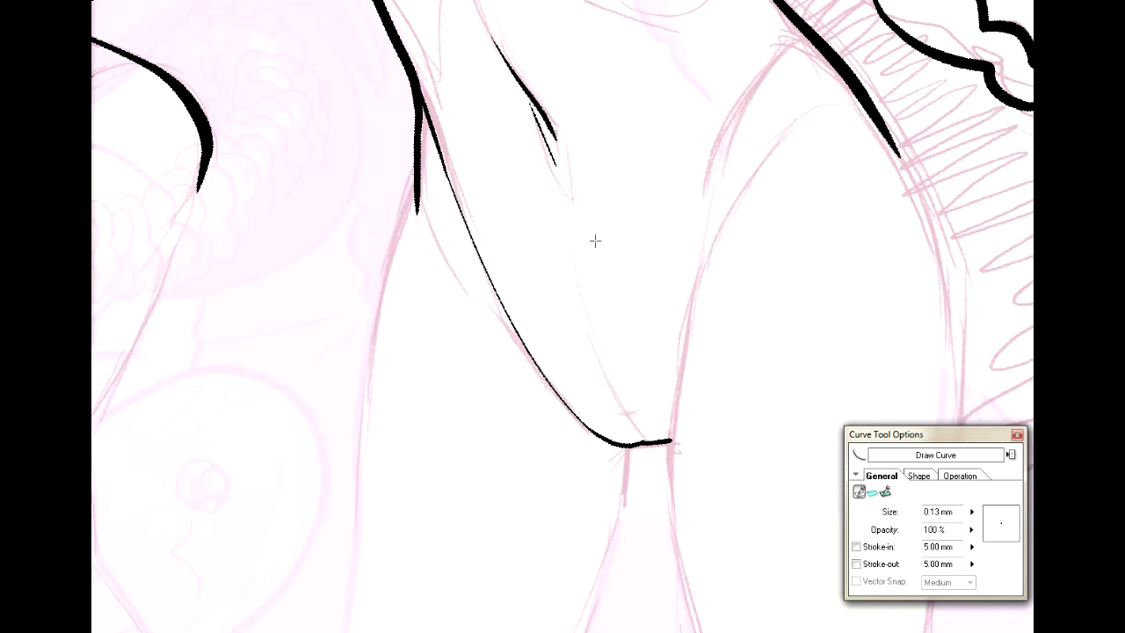
Step: Set the curve size to 0.73 mm, redraw the first leg opening over the thin line, and draw the opposite leg opening
key("bracketright")
key("bracketright")
key("bracketright")
key("bracketright")
key("bracketright")
mouse_move(434, 138)
left_mouse_down()
mouse_move(595, 430)
mouse_move(617, 445)
left_mouse_up()
left_click(501, 330)
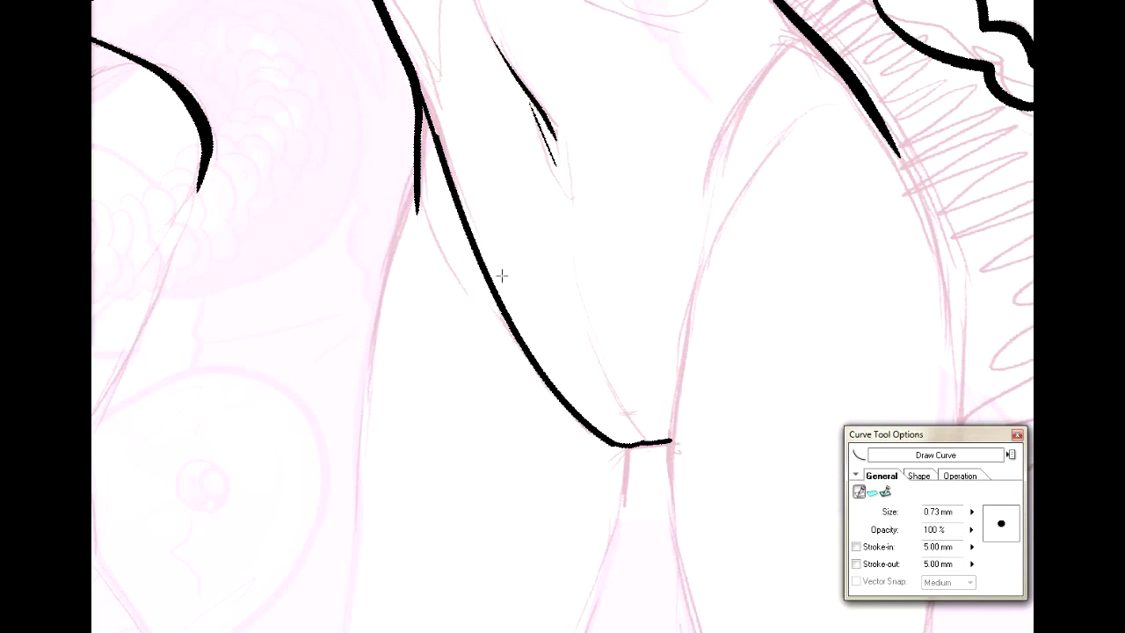
mouse_move(676, 428)
left_mouse_down()
mouse_move(670, 439)
mouse_move(766, 50)
mouse_move(807, 37)
left_mouse_up()
left_click(701, 55)
Step: Ink a short crease line beside each leg opening with the pen and rework the briefs' bottom edge
key("p")
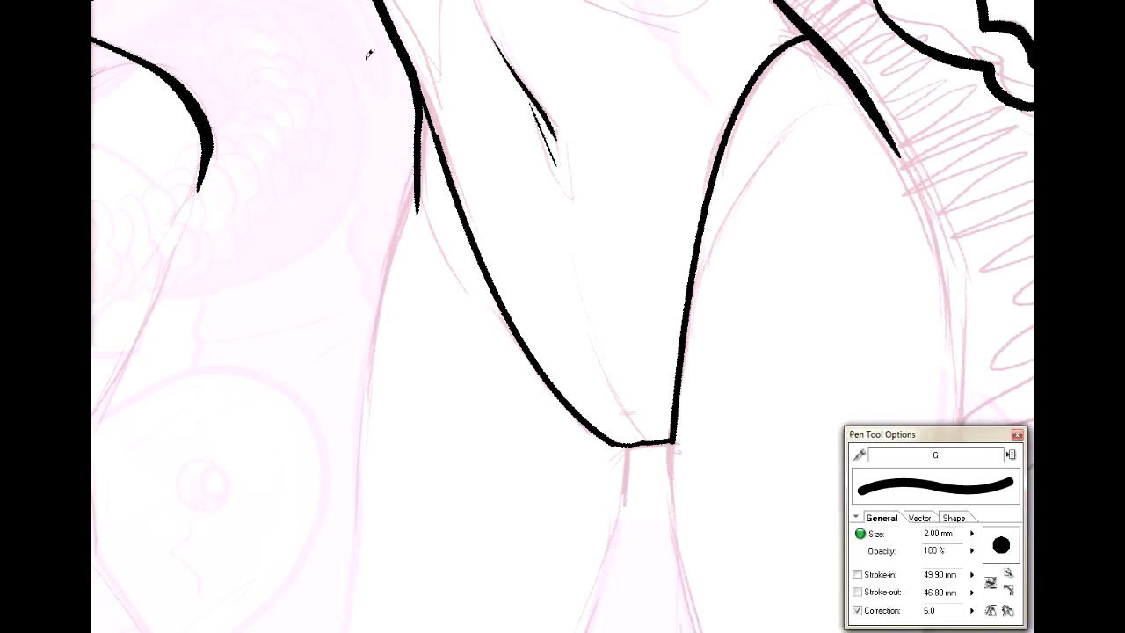
left_click_drag(562, 527, 364, 606)
left_click_drag(697, 28, 893, 371)
left_click_drag(678, 320, 655, 400)
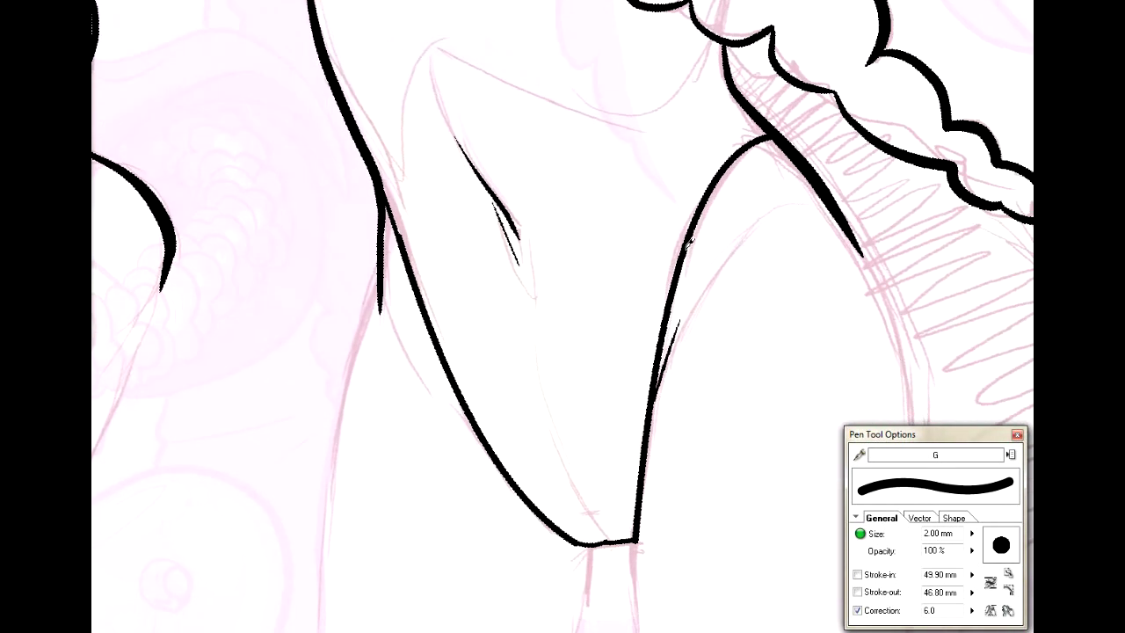
left_click_drag(441, 395, 474, 429)
mouse_move(579, 542)
left_mouse_down()
mouse_move(633, 540)
mouse_move(575, 538)
mouse_move(635, 538)
left_mouse_up()
key("ctrl+z")
left_click_drag(551, 531, 583, 380)
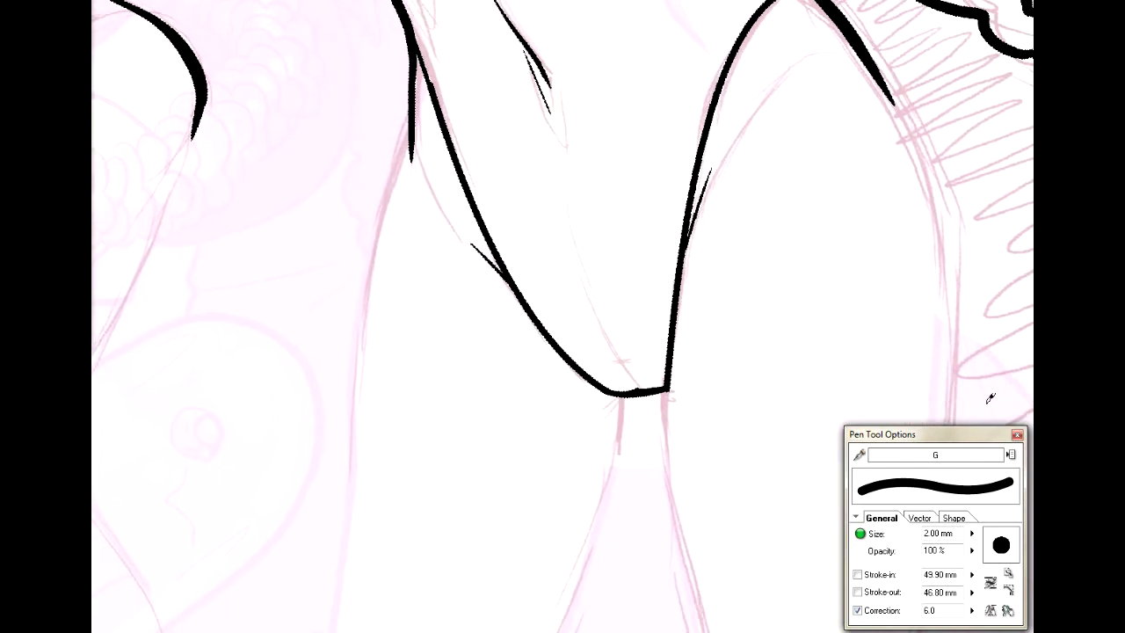
left_click_drag(668, 35, 812, 605)
left_click_drag(563, 264, 614, 411)
mouse_move(791, 361)
left_mouse_down()
mouse_move(796, 457)
mouse_move(1004, 611)
mouse_move(534, 507)
mouse_move(110, 23)
left_mouse_up()
left_click_drag(528, 606, 457, 53)
mouse_move(439, 607)
left_mouse_down()
mouse_move(515, 284)
mouse_move(743, 259)
mouse_move(850, 60)
left_mouse_up()
left_click_drag(462, 328, 670, 366)
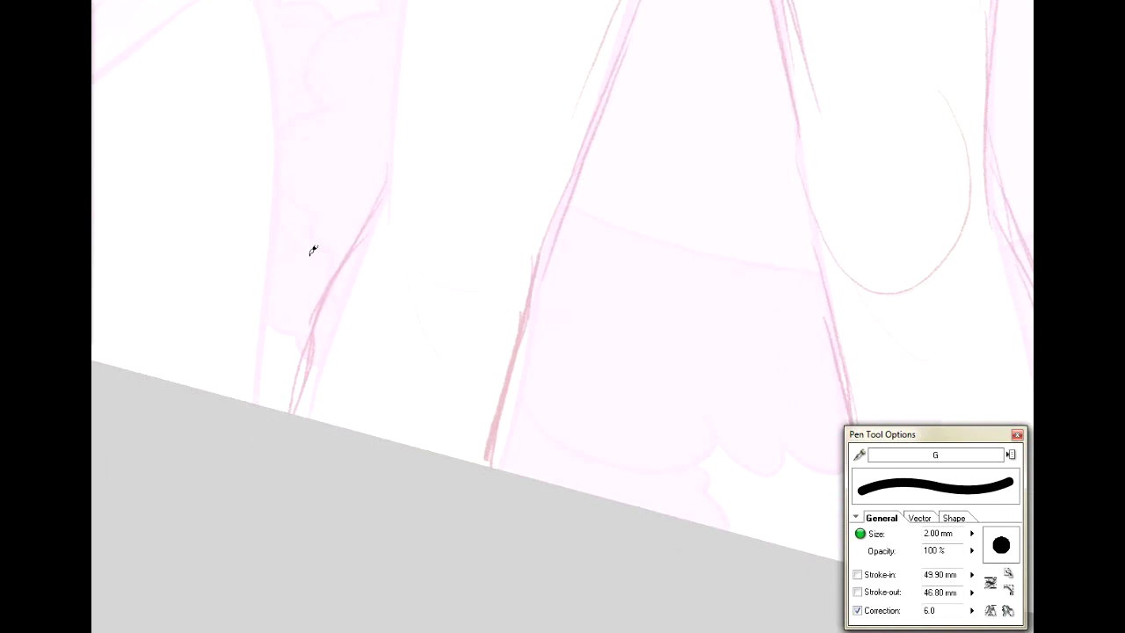
left_click_drag(389, 170, 272, 407)
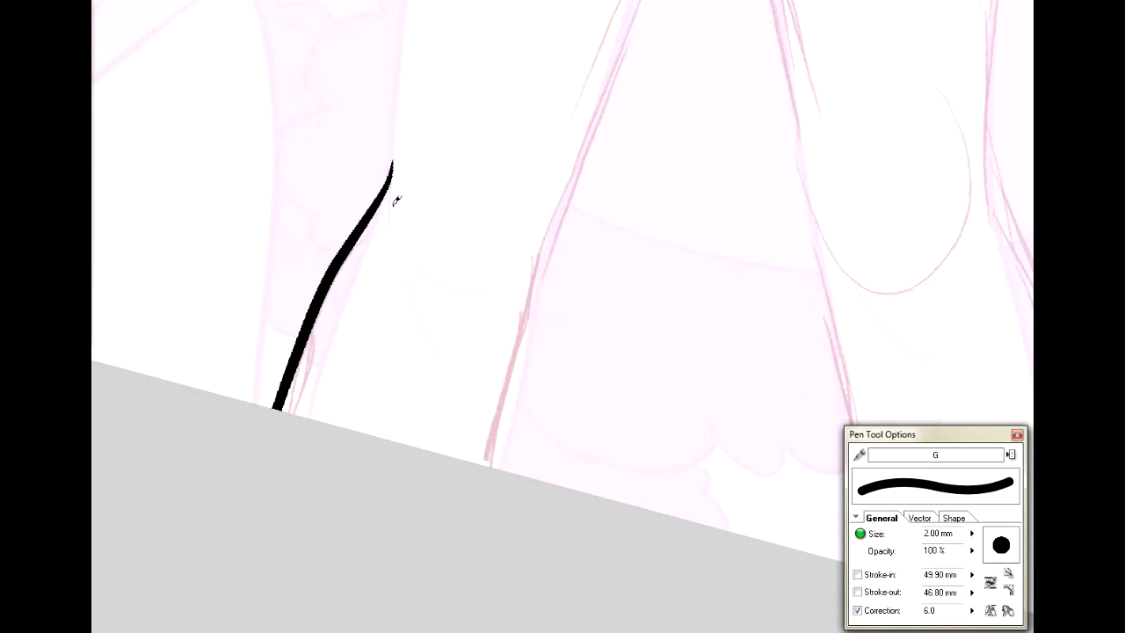
key("ctrl+z")
left_click_drag(397, 160, 280, 409)
key("ctrl+z")
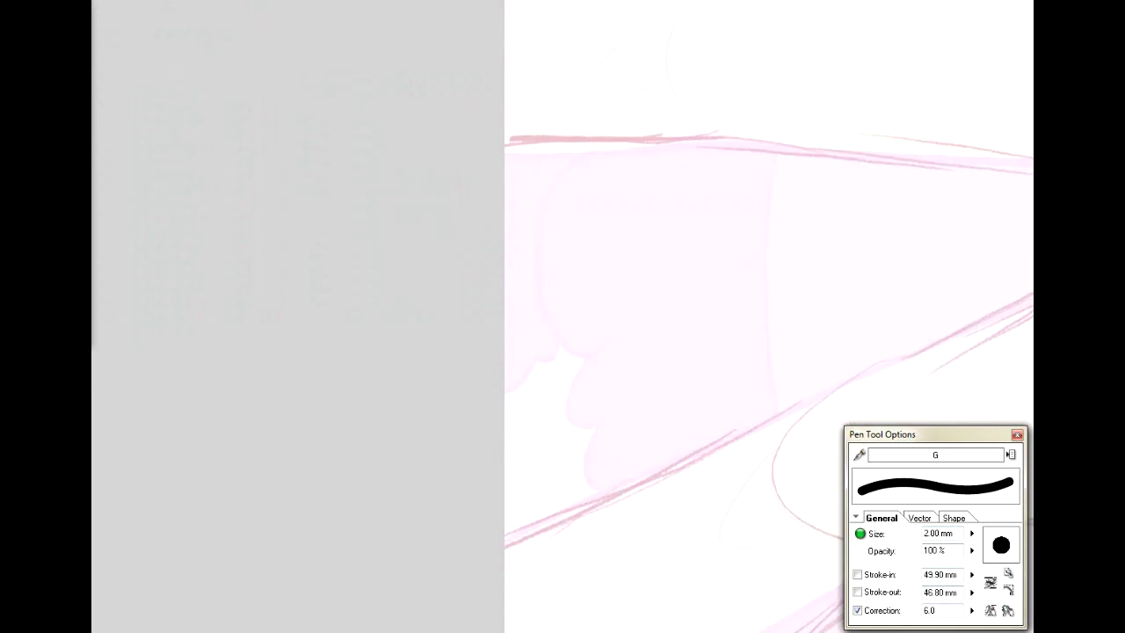
Step: Ink both contours of the first lower leg from the canvas edge to the knee
left_click_drag(685, 176, 417, 507)
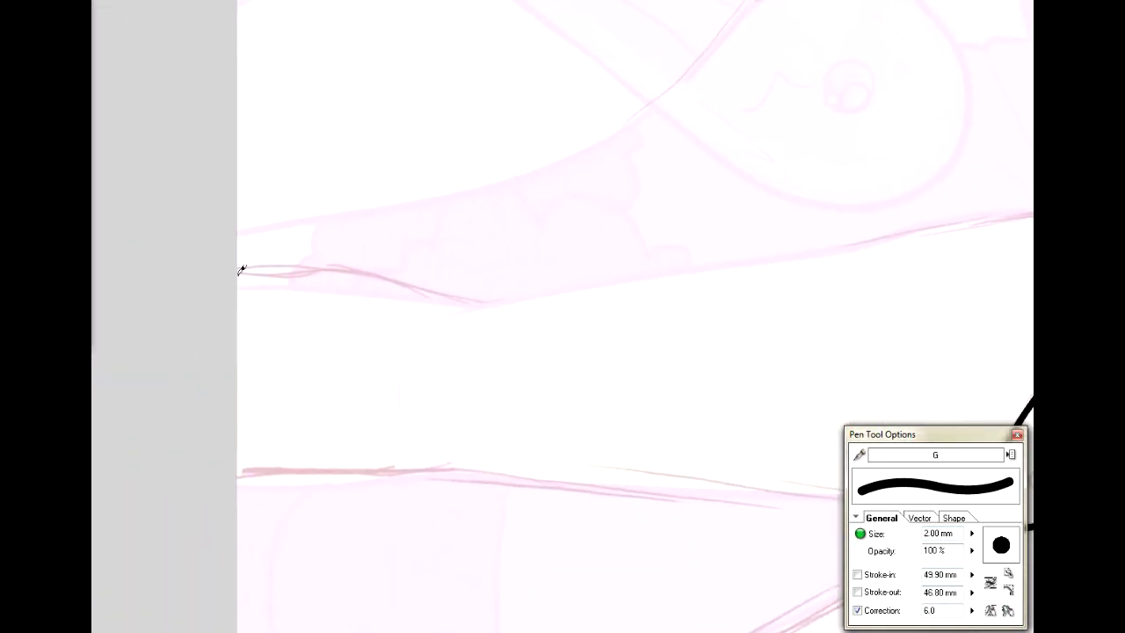
mouse_move(211, 271)
left_mouse_down()
mouse_move(400, 288)
mouse_move(580, 276)
left_mouse_up()
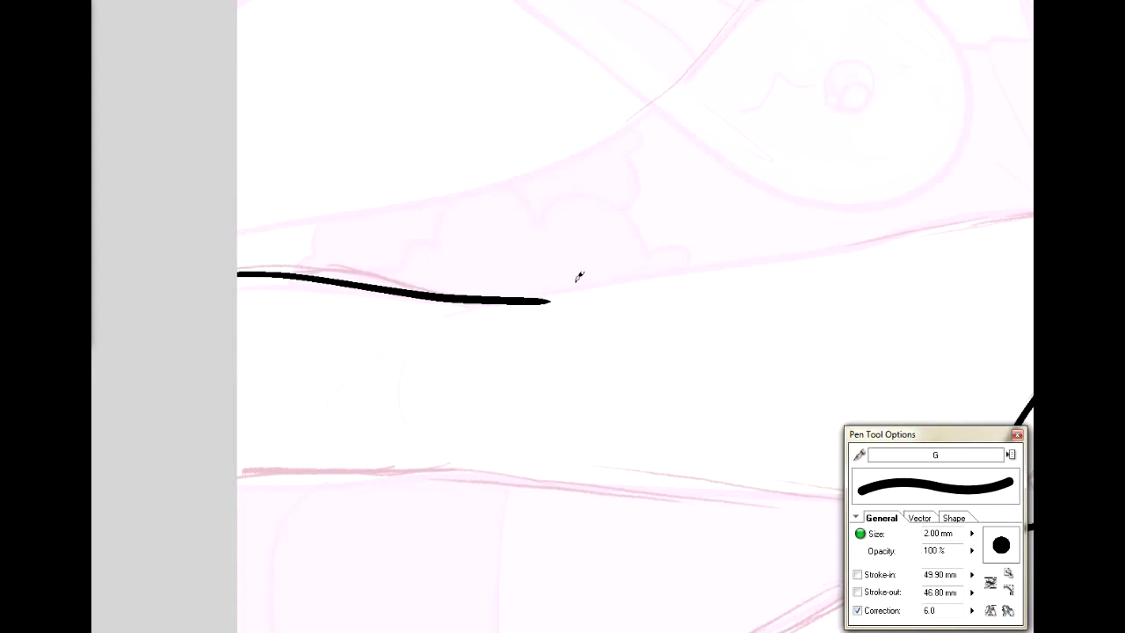
left_click_drag(227, 474, 482, 477)
Step: Ink the first leg's outer thigh contour, joining it to the hip line
left_click_drag(562, 351, 360, 274)
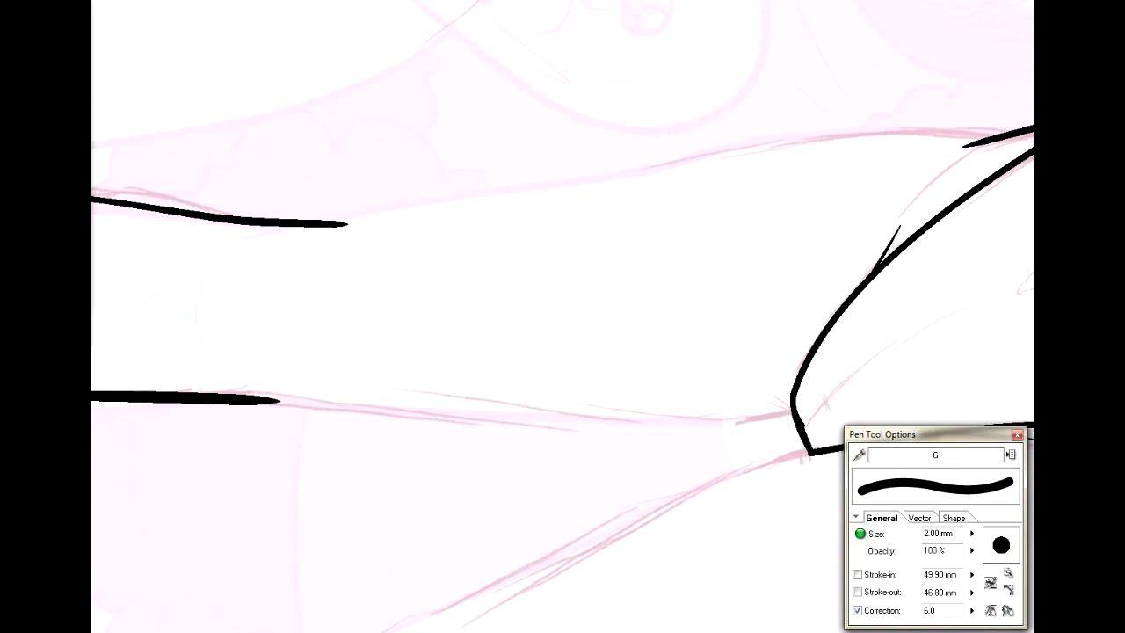
mouse_move(617, 172)
left_mouse_down()
mouse_move(814, 139)
mouse_move(945, 137)
left_mouse_up()
key("ctrl+z")
mouse_move(636, 163)
left_mouse_down()
mouse_move(881, 126)
mouse_move(1022, 131)
left_mouse_up()
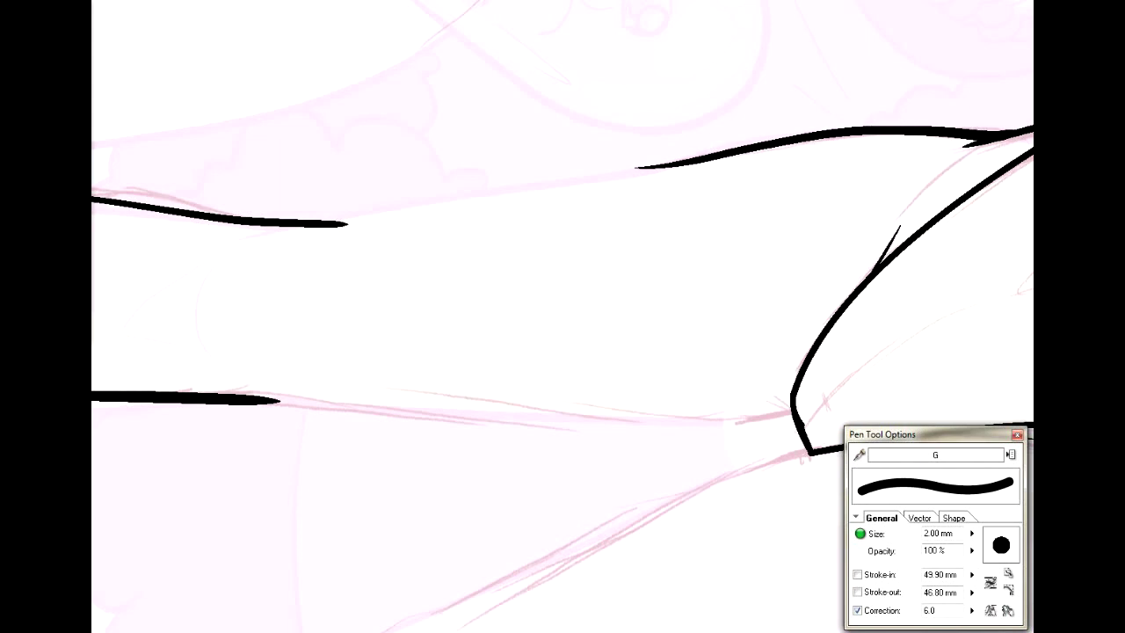
Step: Ink the first leg's inner thigh contour from the knee to the bottom edge of the briefs
mouse_move(257, 398)
left_mouse_down()
mouse_move(390, 394)
mouse_move(459, 399)
left_mouse_up()
key("ctrl+z")
mouse_move(275, 398)
left_mouse_down()
mouse_move(622, 427)
mouse_move(767, 423)
left_mouse_up()
key("ctrl+z")
mouse_move(255, 396)
left_mouse_down()
mouse_move(551, 416)
mouse_move(794, 406)
mouse_move(743, 387)
mouse_move(754, 398)
left_mouse_up()
key("ctrl+z")
Step: Erase the blunt end of the outer lower-leg stroke to a taper and ink a thin triangular kneecap mark
left_click_drag(439, 263, 662, 418)
left_click_drag(585, 142, 702, 182)
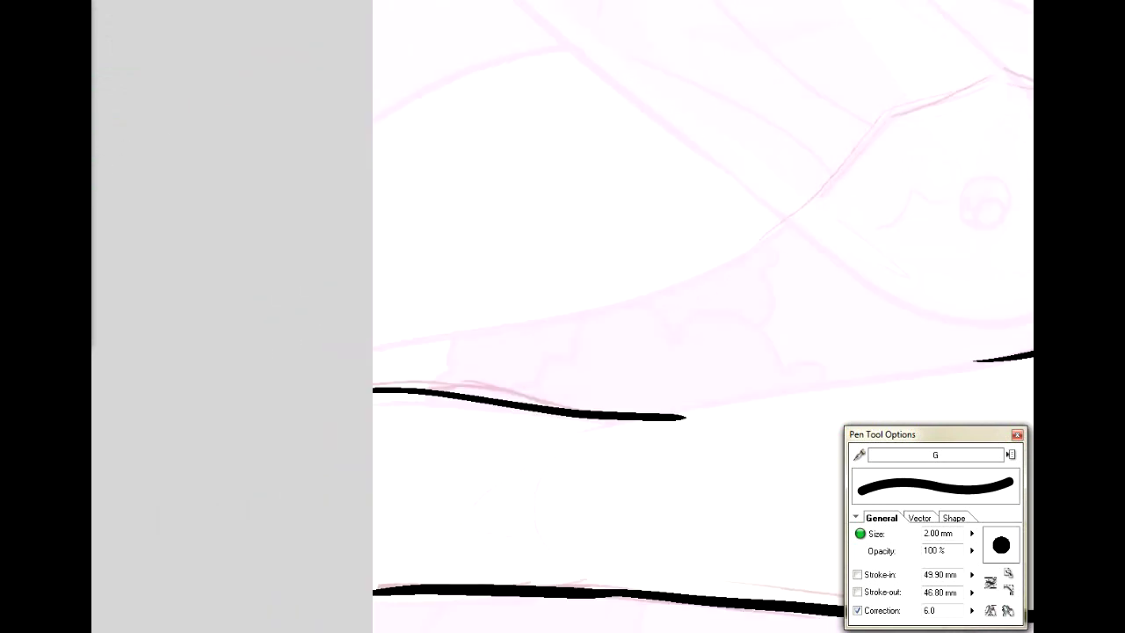
key("e")
left_click_drag(709, 409, 593, 431)
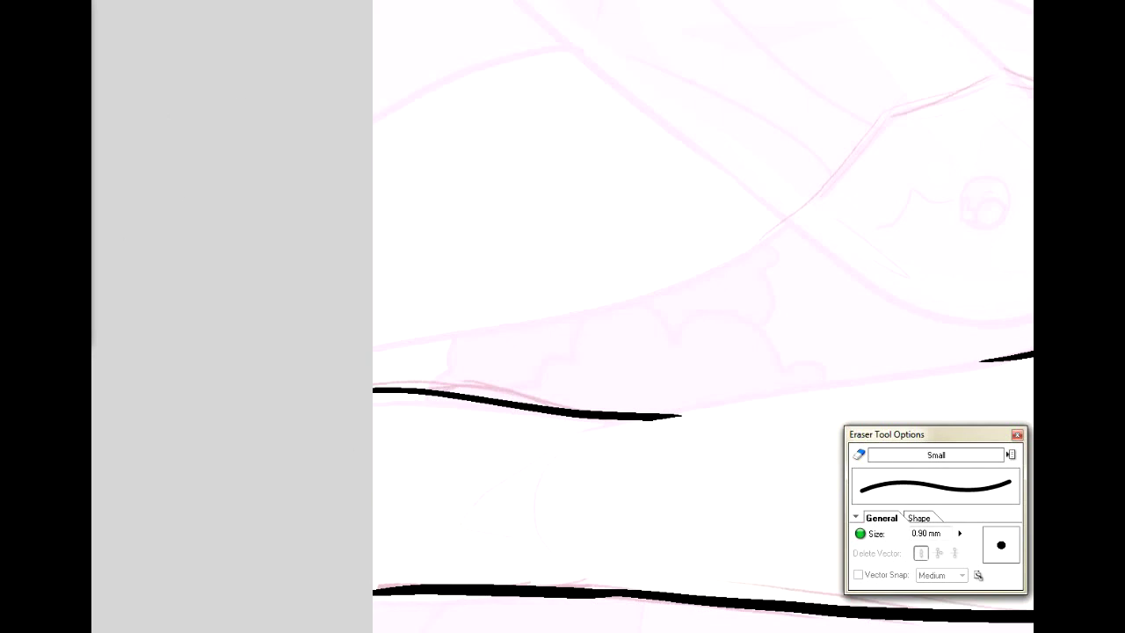
key("p")
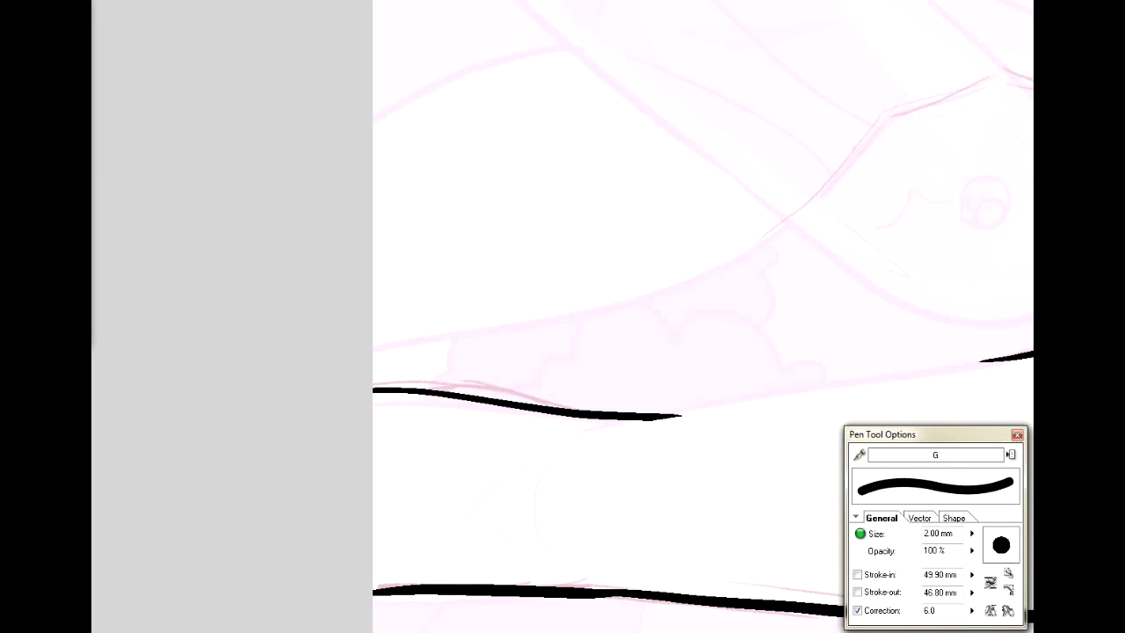
mouse_move(554, 458)
left_mouse_down()
mouse_move(534, 516)
mouse_move(554, 549)
mouse_move(471, 534)
mouse_move(545, 466)
left_mouse_up()
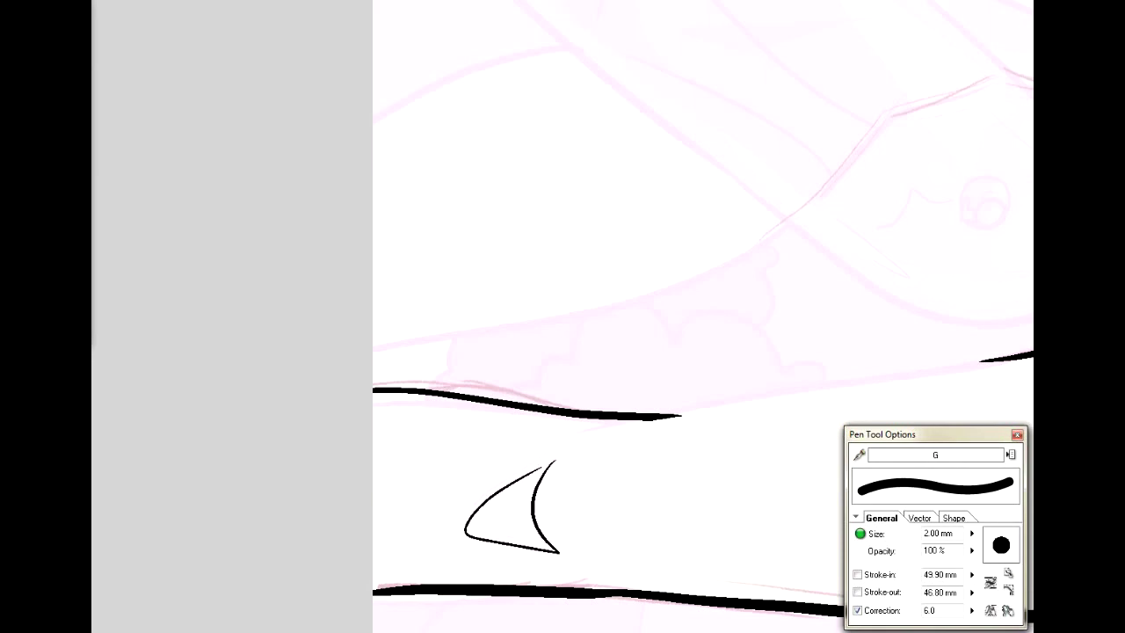
Step: Ink both contours of the second lower leg and its inner thigh line up to the briefs
scroll(704, 317, "down", 7)
scroll(703, 316, "right", 5)
scroll(616, 317, "left", 2)
mouse_move(855, 246)
left_mouse_down()
mouse_move(741, 284)
mouse_move(788, 352)
left_mouse_up()
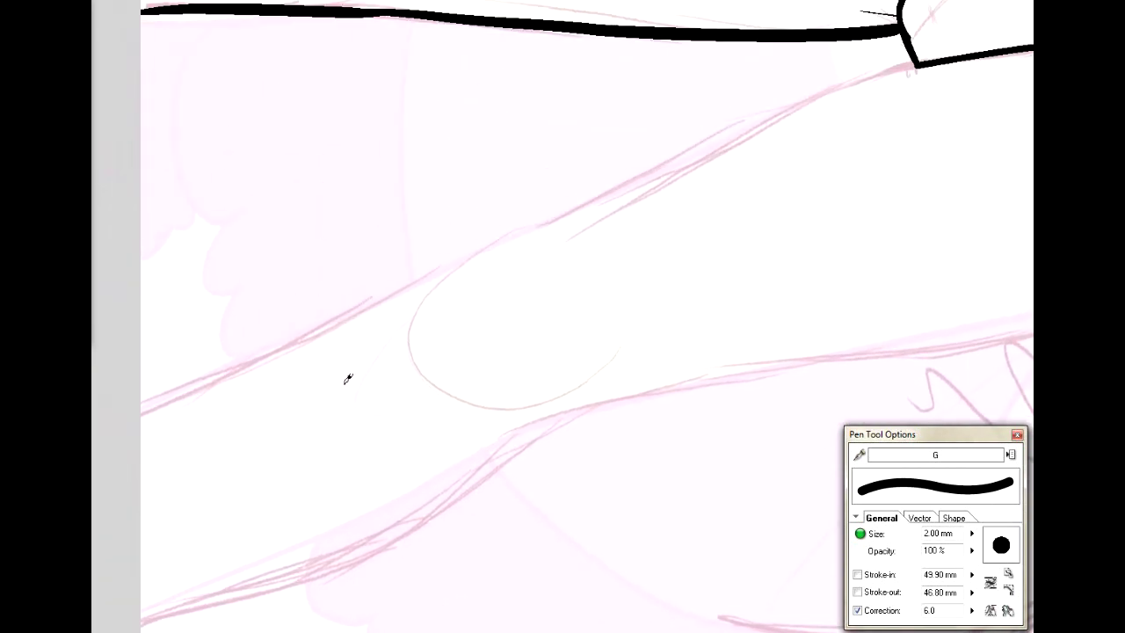
left_click_drag(137, 408, 501, 248)
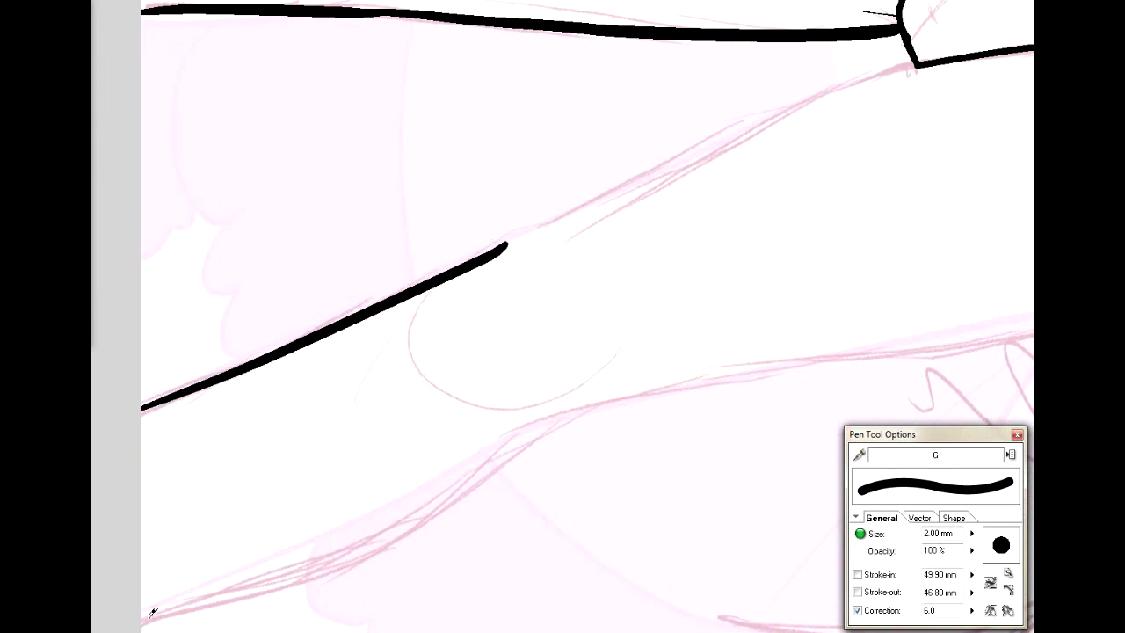
mouse_move(150, 613)
left_mouse_down()
mouse_move(419, 522)
mouse_move(588, 409)
left_mouse_up()
mouse_move(551, 223)
left_mouse_down()
mouse_move(749, 122)
mouse_move(926, 60)
left_mouse_up()
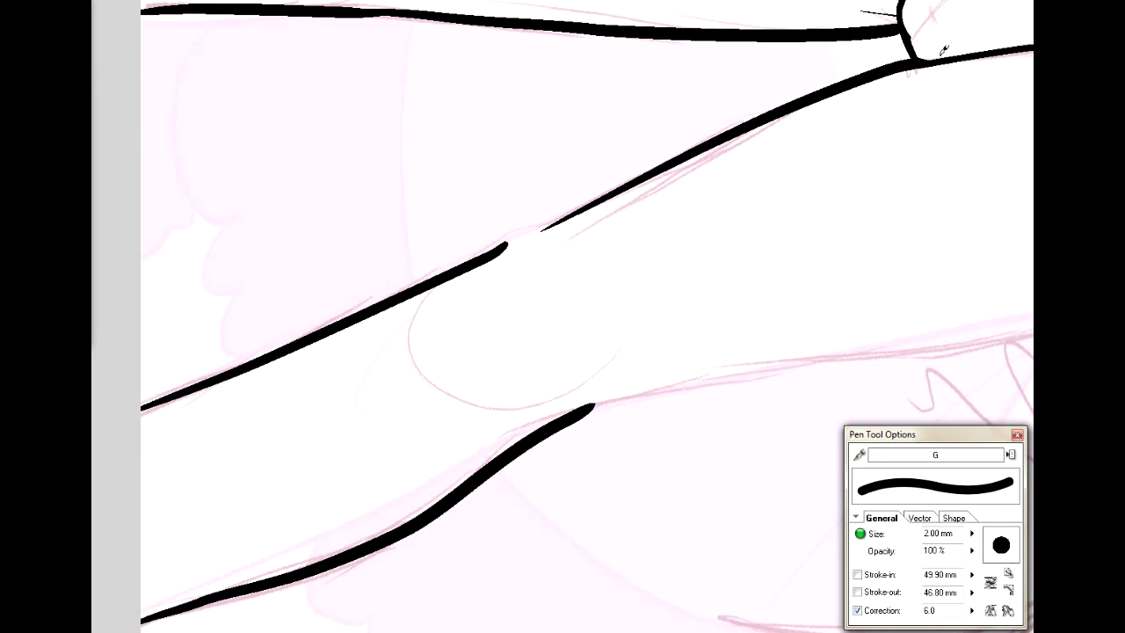
Step: Erase the blunt knee end of the second leg's inner lower-leg stroke to a fine taper
mouse_move(1012, 373)
left_mouse_down()
mouse_move(924, 267)
mouse_move(897, 267)
left_mouse_up()
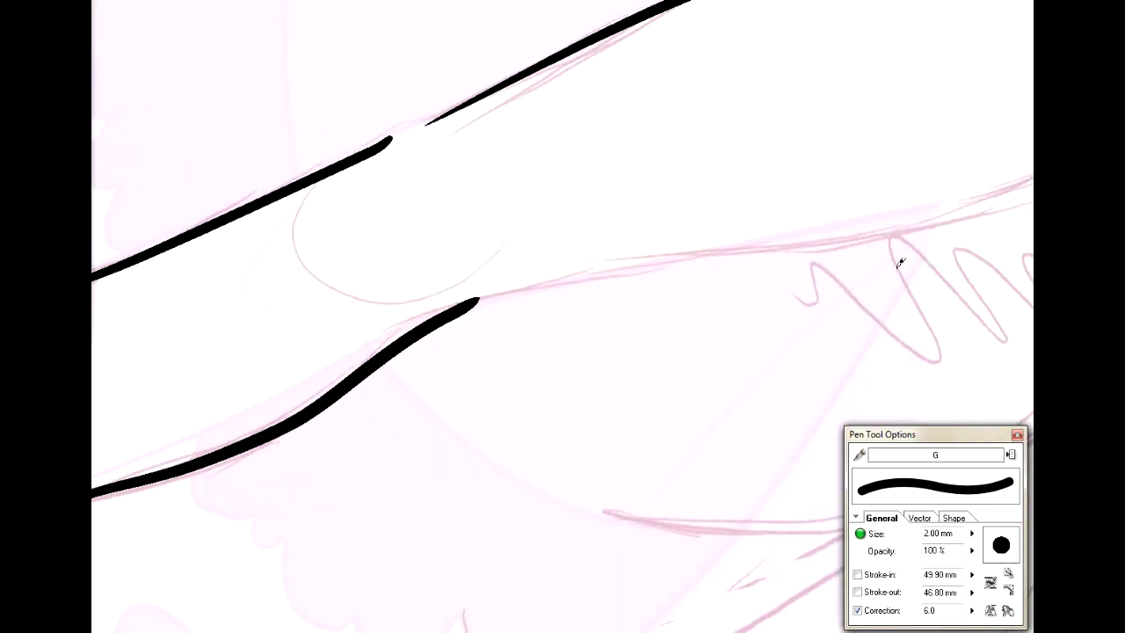
key("e")
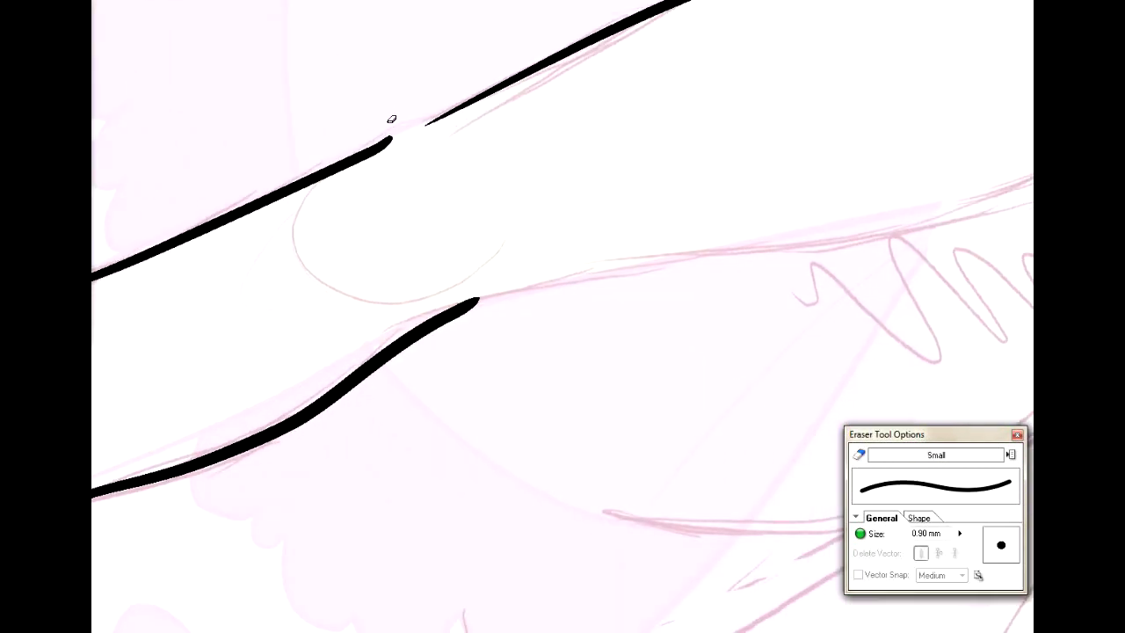
mouse_move(400, 144)
left_mouse_down()
mouse_move(385, 140)
mouse_move(314, 189)
left_mouse_up()
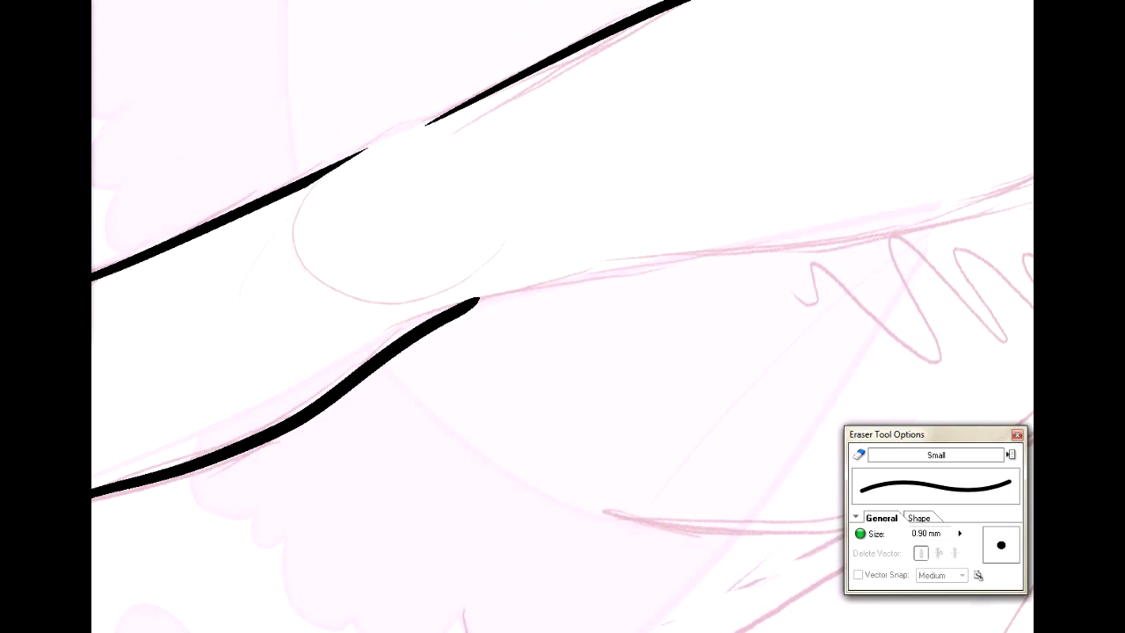
Step: Ink the second leg's outer thigh contour with the pen, from the knee up toward the hip
key("p")
left_click_drag(668, 299, 368, 348)
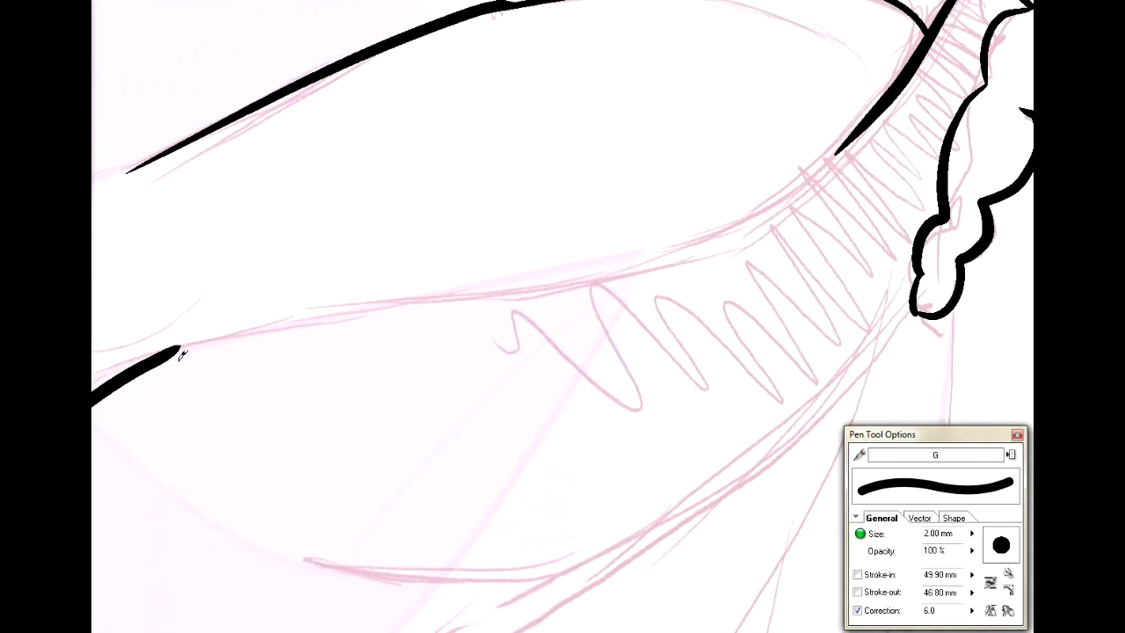
mouse_move(176, 349)
left_mouse_down()
mouse_move(252, 320)
mouse_move(648, 262)
mouse_move(790, 196)
left_mouse_up()
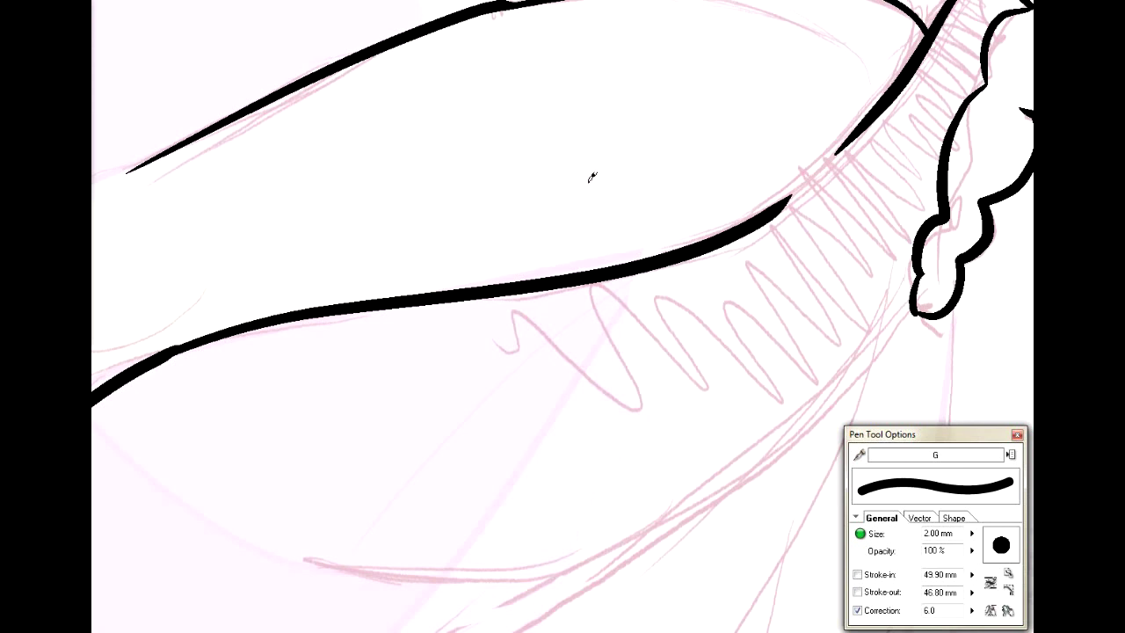
Step: Bridge the gap between the outer thigh contour and the hip line with a smooth stroke and touch up the contour near the knee
left_click_drag(852, 137, 757, 234)
key("ctrl+z")
left_click_drag(871, 123, 736, 243)
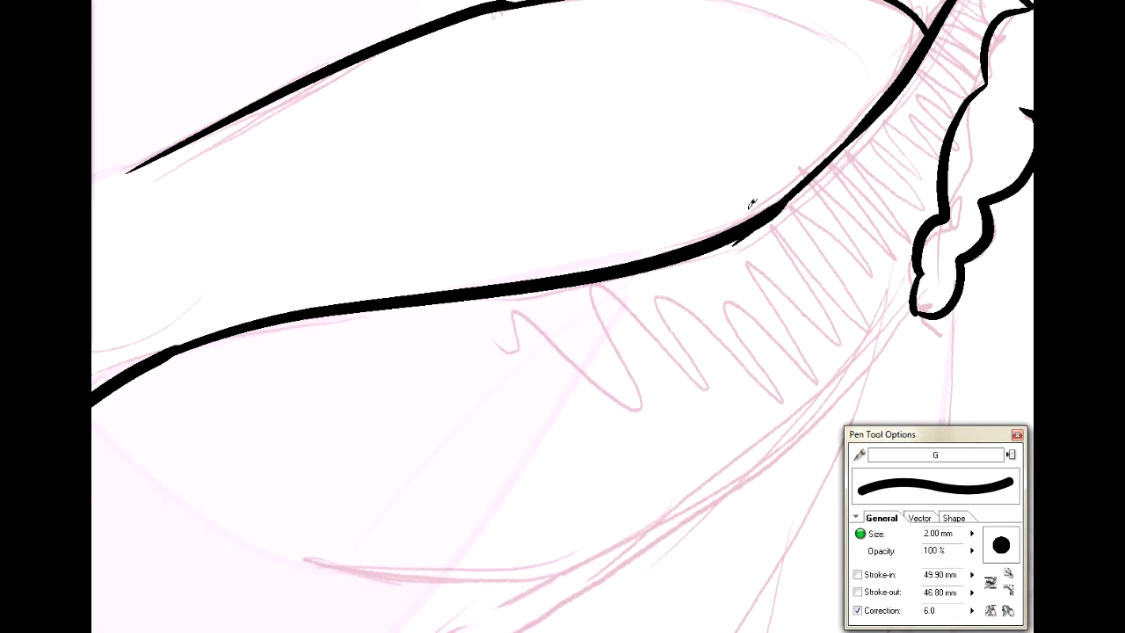
key("ctrl+z")
left_click_drag(856, 135, 745, 239)
key("ctrl+z")
left_click_drag(865, 128, 771, 214)
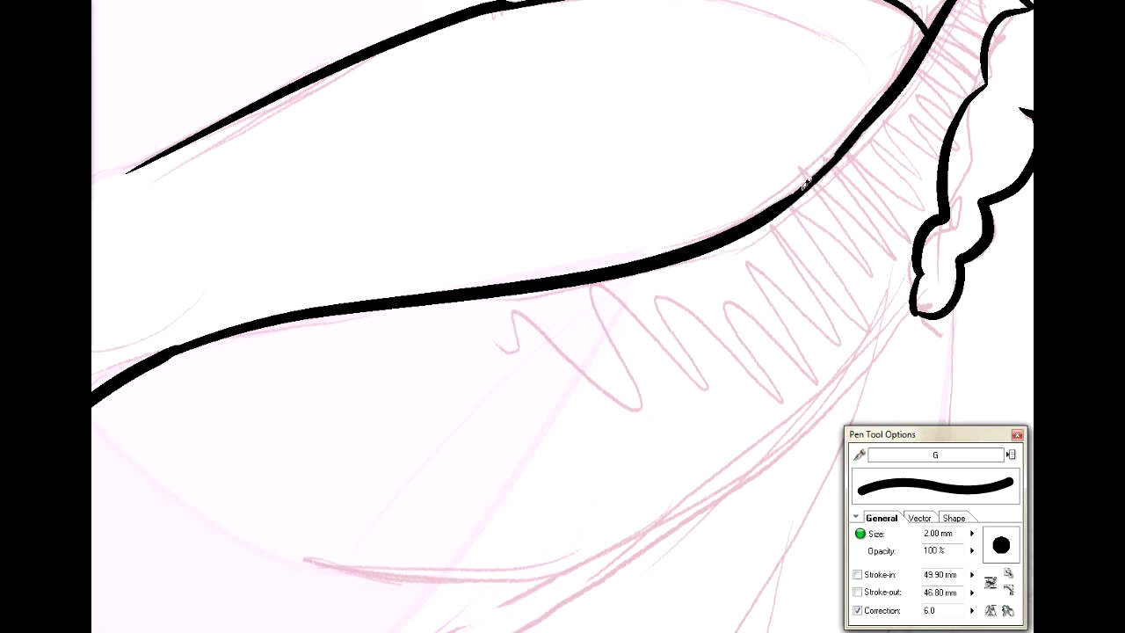
left_click_drag(875, 122, 733, 231)
key("ctrl+z")
left_click_drag(860, 129, 750, 216)
key("ctrl+z")
mouse_move(877, 119)
left_mouse_down()
mouse_move(763, 224)
mouse_move(834, 160)
mouse_move(778, 207)
left_mouse_up()
key("ctrl+z")
key("ctrl+z")
left_click_drag(864, 127, 762, 211)
left_click_drag(168, 356, 250, 319)
mouse_move(186, 346)
left_mouse_down()
mouse_move(232, 323)
mouse_move(459, 280)
left_mouse_up()
Step: Ink thin curved kneecap lines on the second leg, forming an open triangular mark
left_click_drag(169, 184, 538, 398)
mouse_move(381, 464)
left_mouse_down()
mouse_move(432, 545)
mouse_move(426, 554)
left_mouse_up()
key("ctrl+z")
mouse_move(373, 463)
left_mouse_down()
mouse_move(420, 556)
mouse_move(367, 475)
mouse_move(383, 535)
mouse_move(411, 552)
left_mouse_up()
key("ctrl+z")
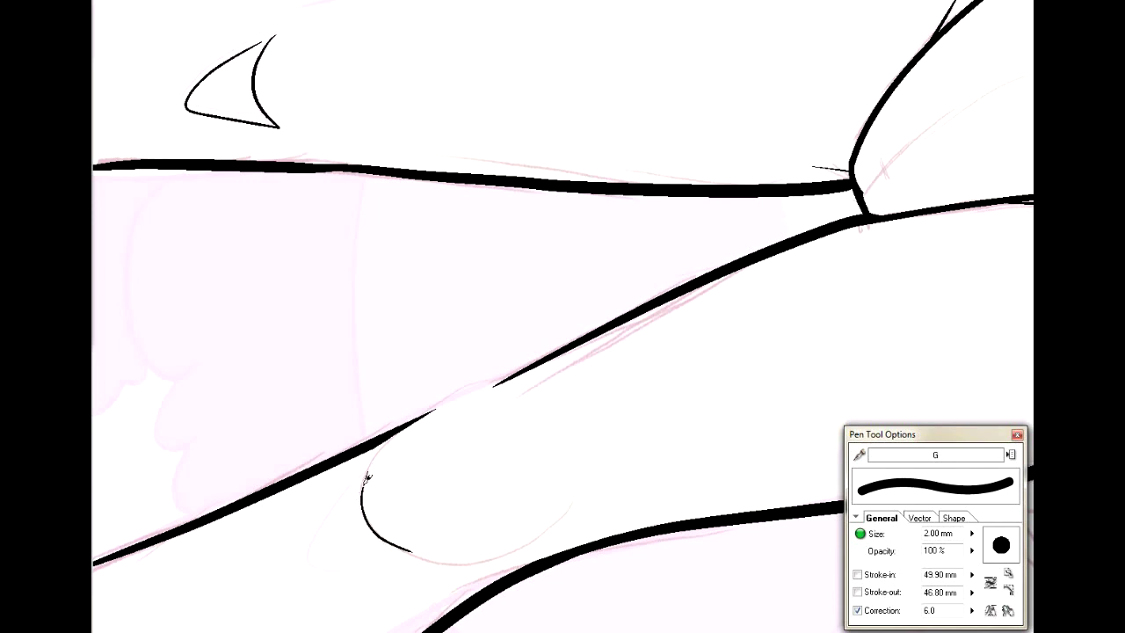
mouse_move(373, 464)
left_mouse_down()
mouse_move(327, 526)
mouse_move(340, 568)
left_mouse_up()
key("ctrl+z")
mouse_move(374, 465)
left_mouse_down()
mouse_move(313, 556)
mouse_move(356, 567)
left_mouse_up()
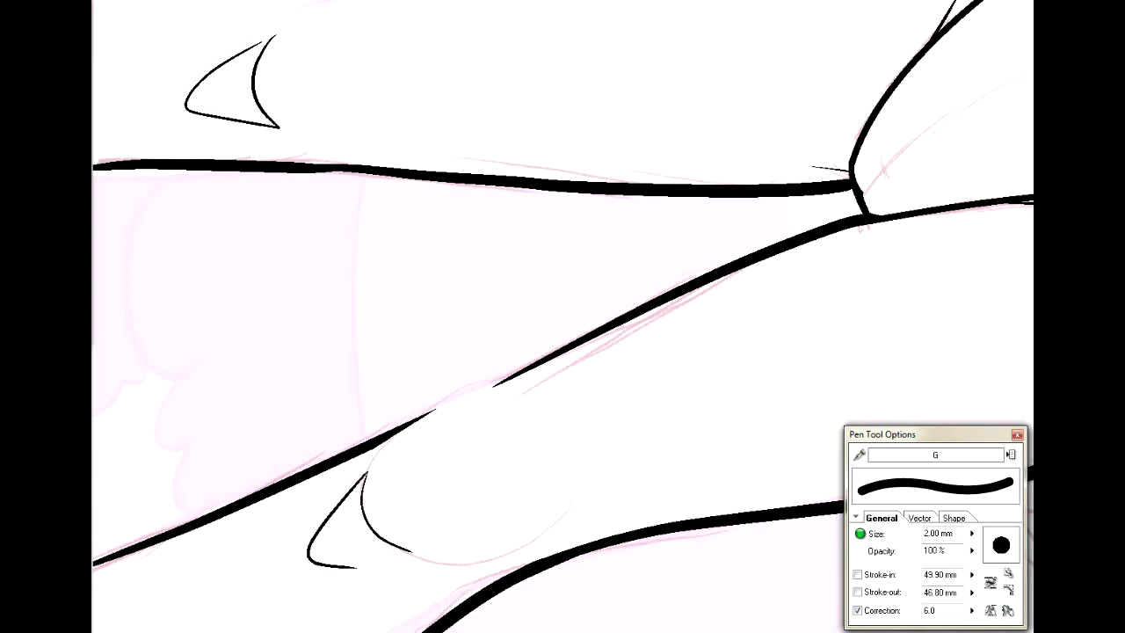
key("ctrl+]")
key("ctrl+]")
key("ctrl+]")
left_click_drag(747, 545, 611, 453)
left_click_drag(528, 88, 598, 567)
left_click_drag(528, 219, 694, 405)
left_click_drag(528, 106, 708, 341)
left_click_drag(914, 387, 210, 86)
mouse_move(439, 220)
left_mouse_down()
mouse_move(520, 15)
mouse_move(701, 291)
mouse_move(671, 555)
mouse_move(719, 614)
left_mouse_up()
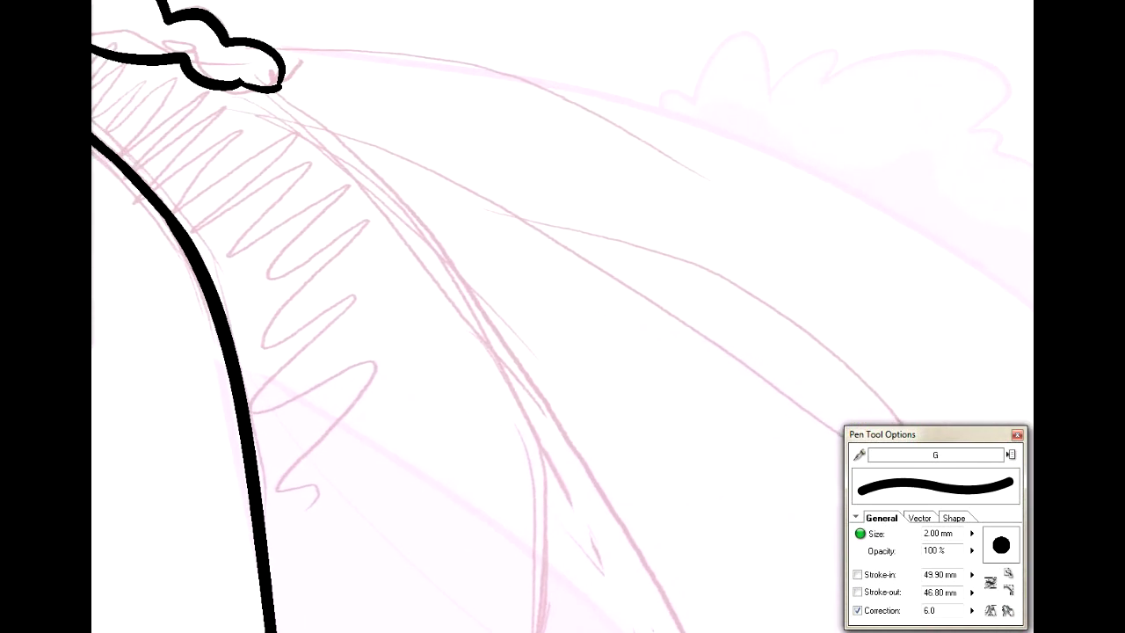
Step: Draw two curves from the braid's tip with the Curve tool, one down the long cape edge and a shorter one along its upper edge
scroll(563, 316, "down", 6)
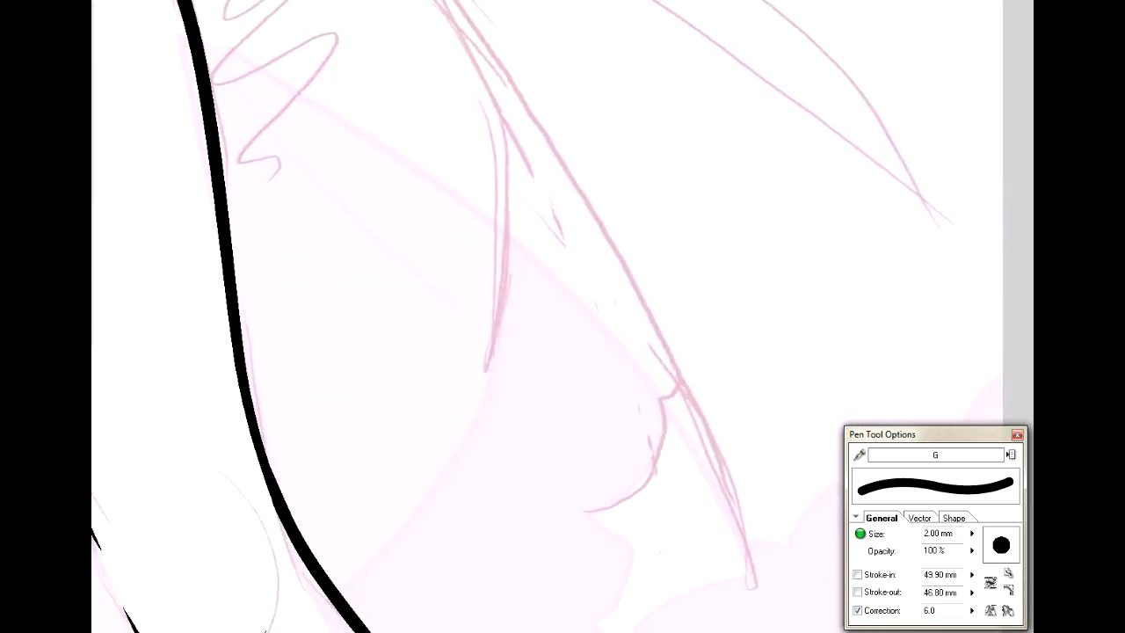
key("ctrl+minus")
key("ctrl+minus")
left_click_drag(264, 88, 740, 536)
left_click_drag(570, 88, 691, 97)
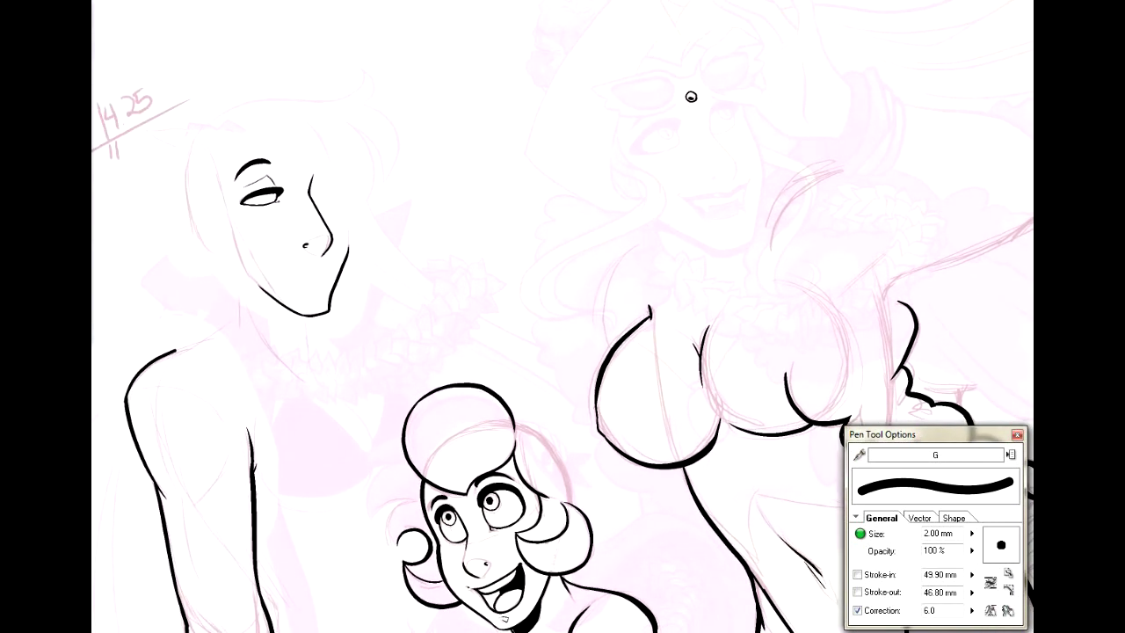
scroll(691, 97, "down", 10)
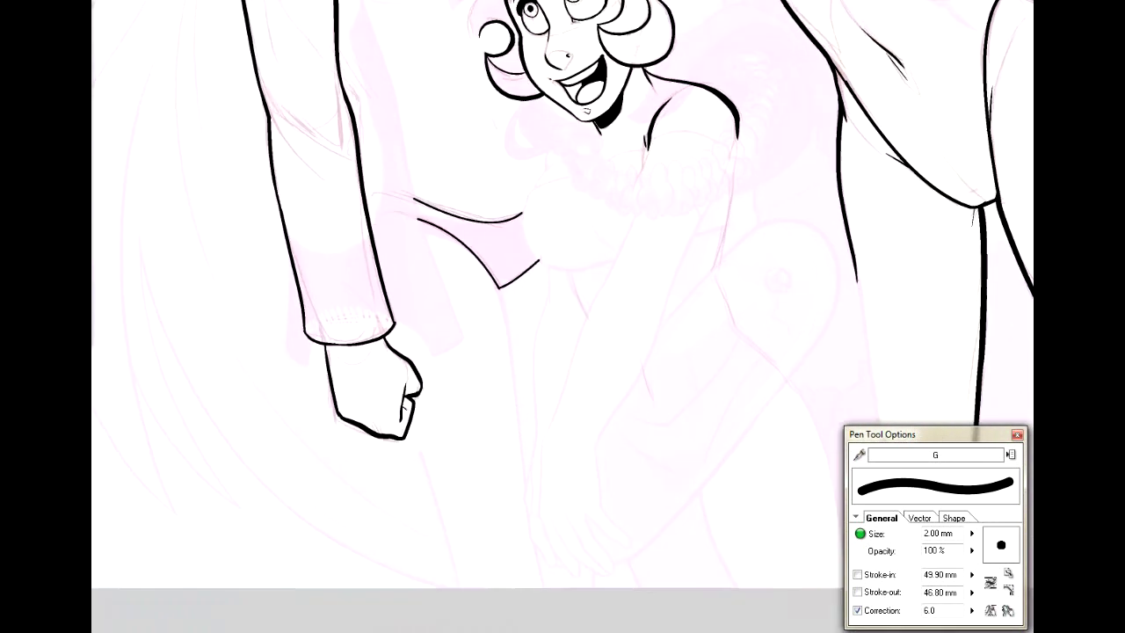
scroll(917, 87, "up", 10)
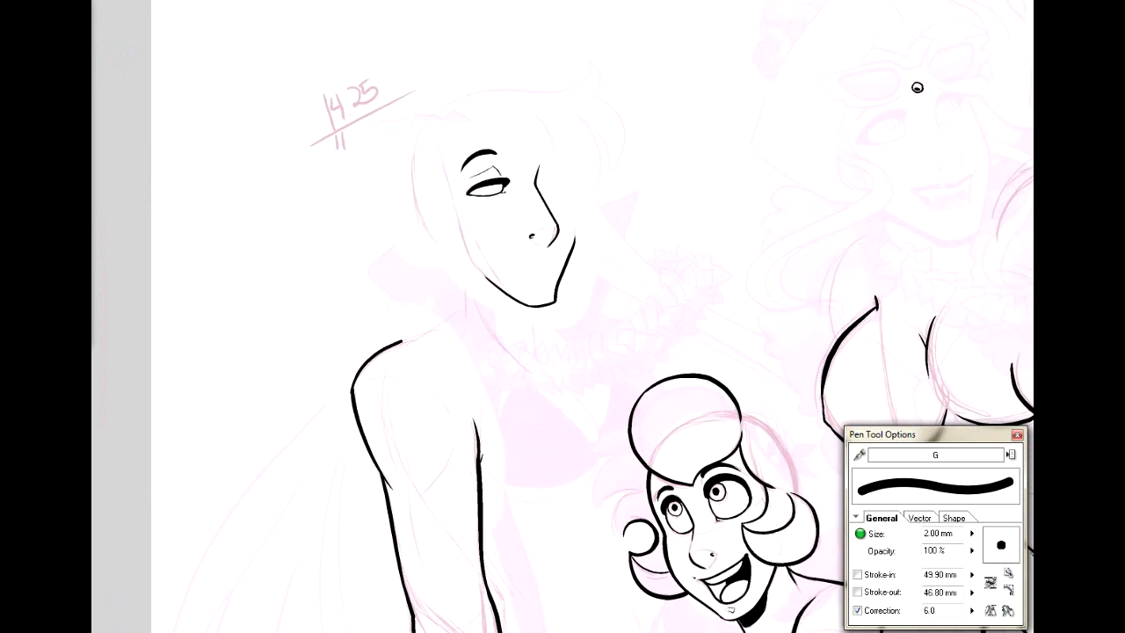
left_click_drag(917, 88, 95, 0)
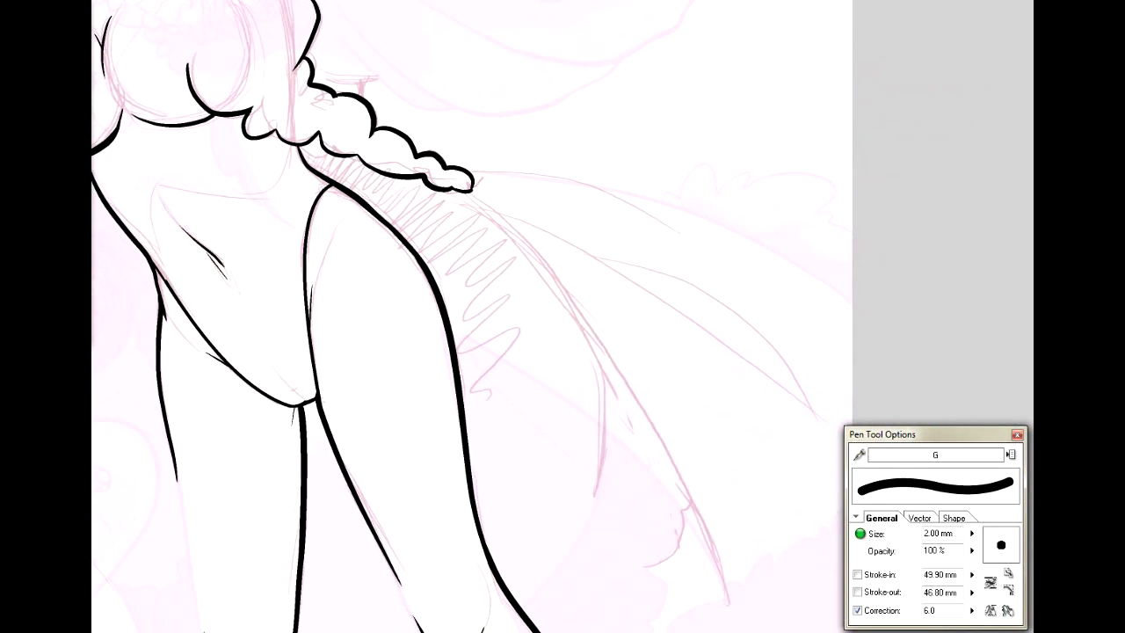
key("u")
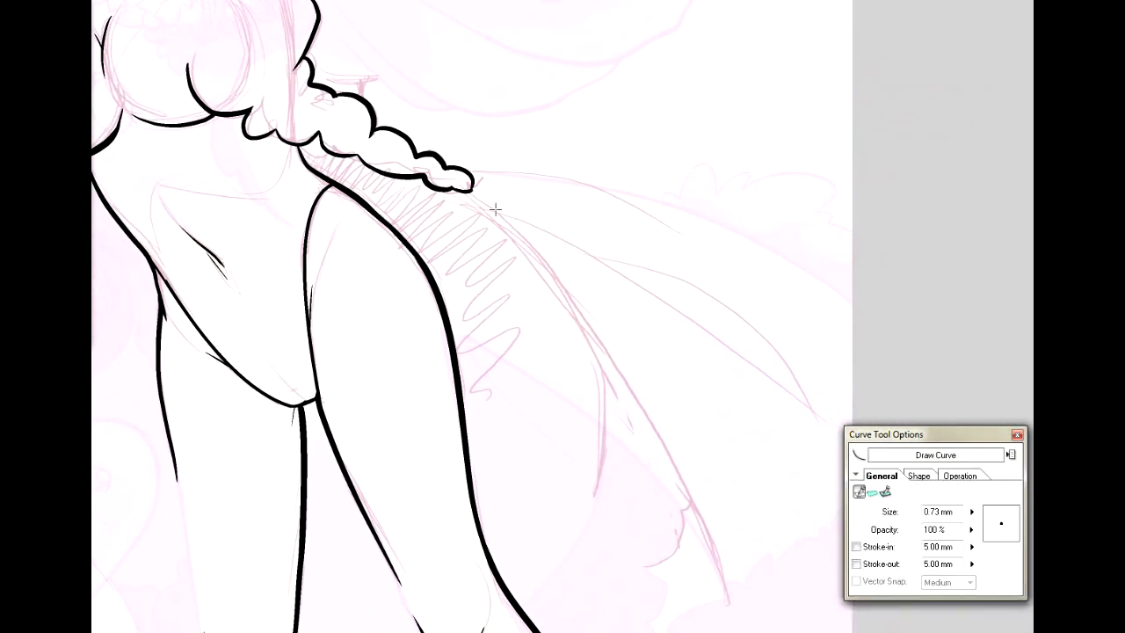
left_click_drag(472, 191, 722, 594)
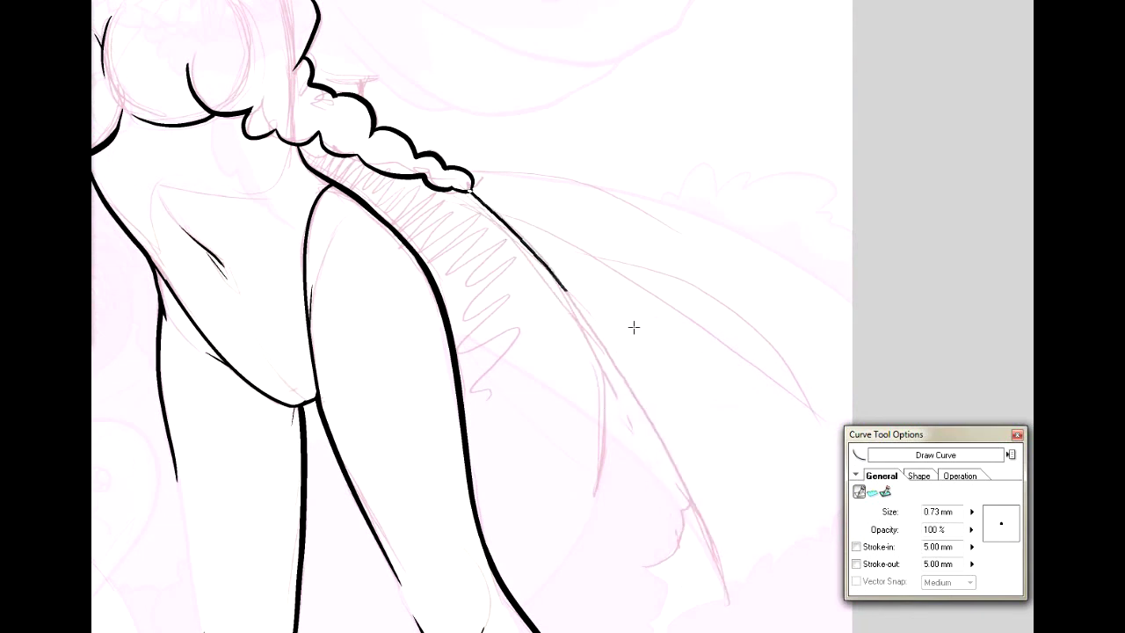
left_click(626, 294)
left_click_drag(473, 170, 655, 200)
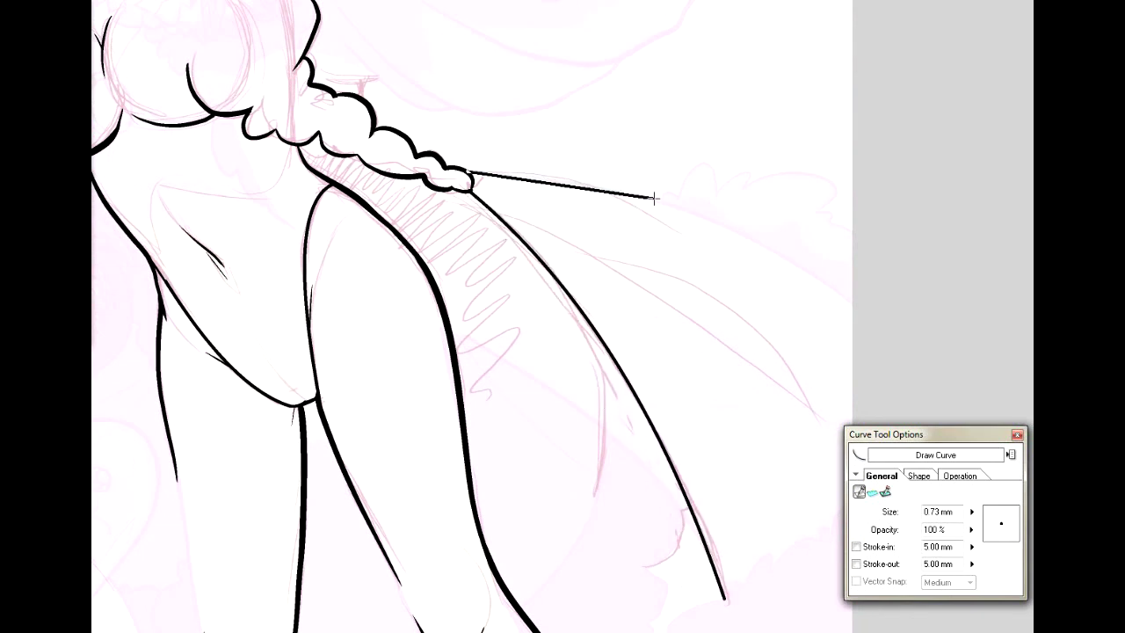
left_click(596, 172)
Step: Add a raster layer named Layer 2 at 300 dpi with the Black And White (2 bits) color model and Finish output
left_click_drag(835, 279, 709, 114)
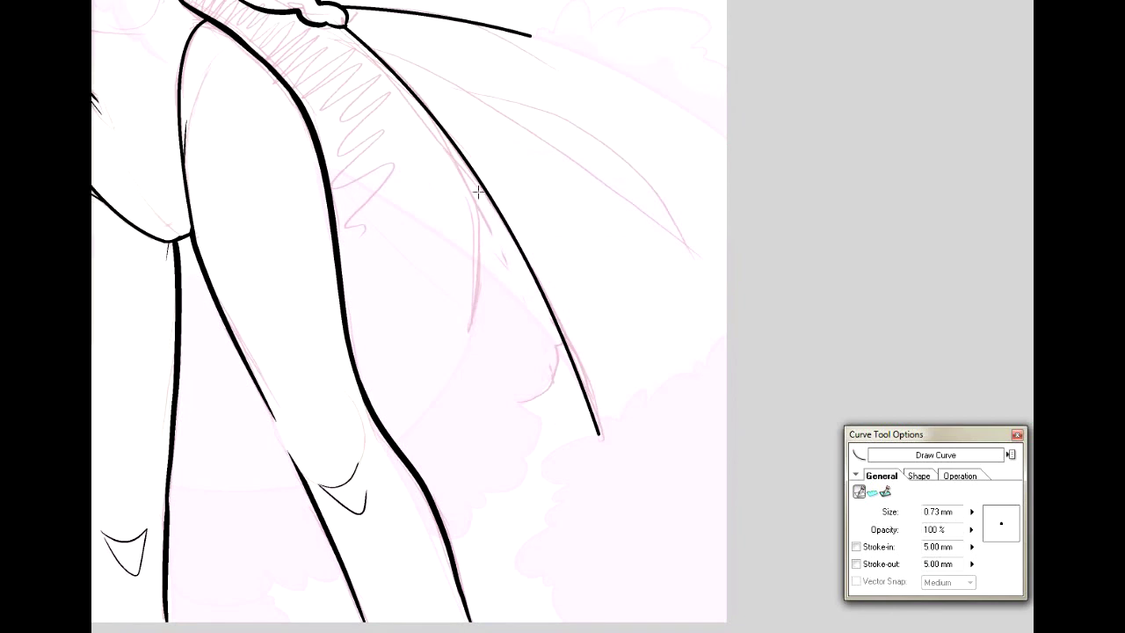
key("p")
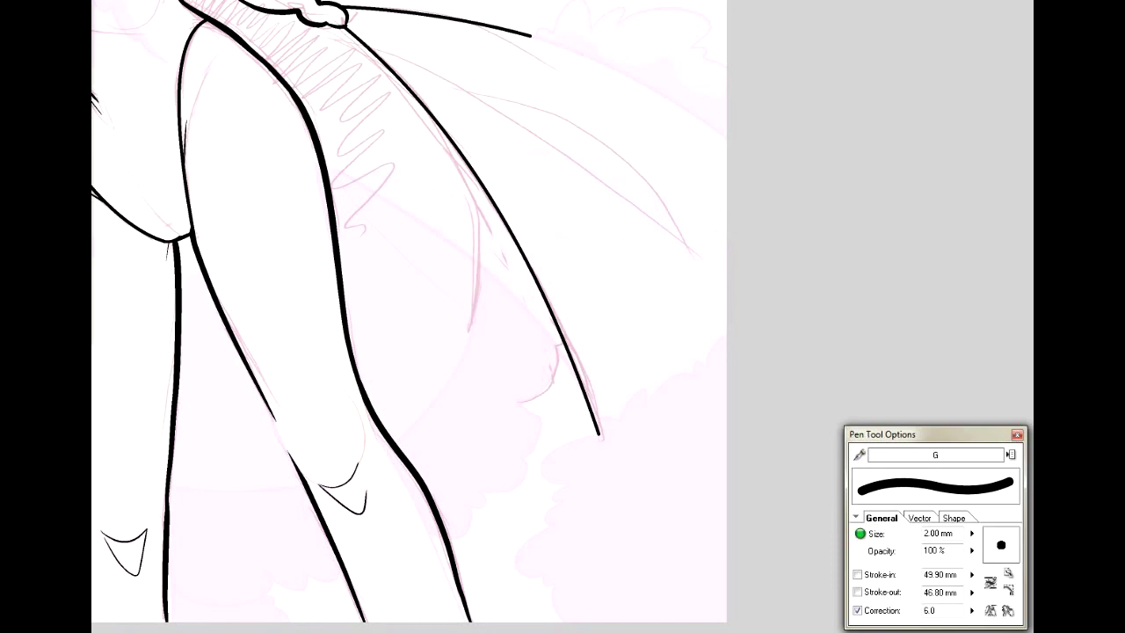
key("ctrl+shift+n")
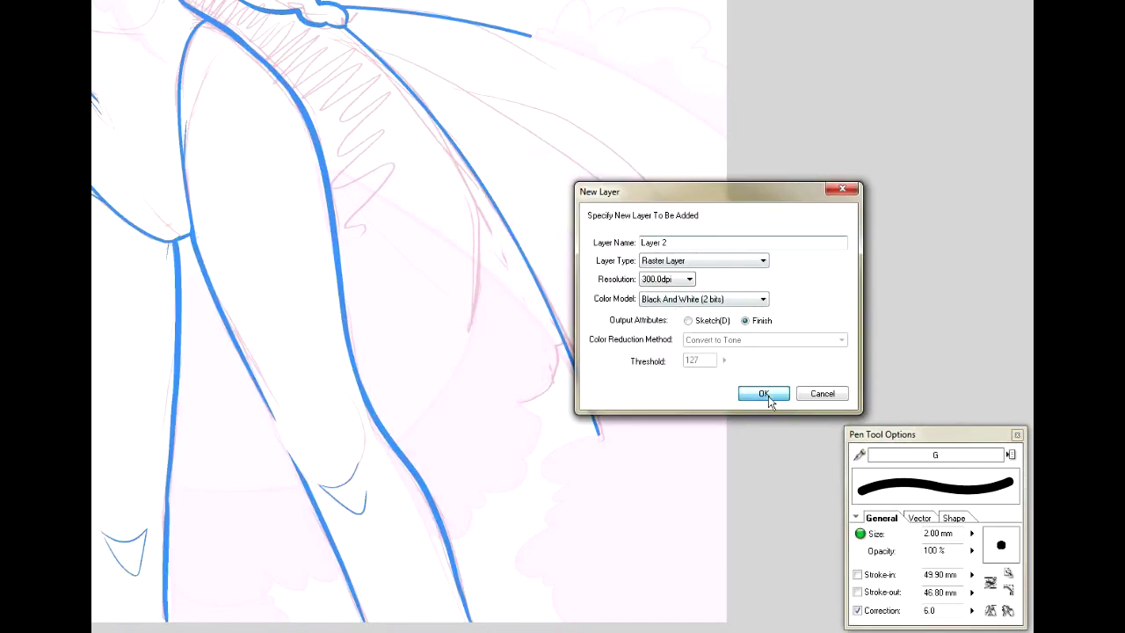
left_click(764, 394)
Step: Ink the cape's inner fold and the small hooked edge near its tip, and erase the fold's overshoots past the leg and cape lines
mouse_move(368, 455)
left_mouse_down()
mouse_move(459, 356)
mouse_move(463, 194)
mouse_move(642, 98)
left_mouse_up()
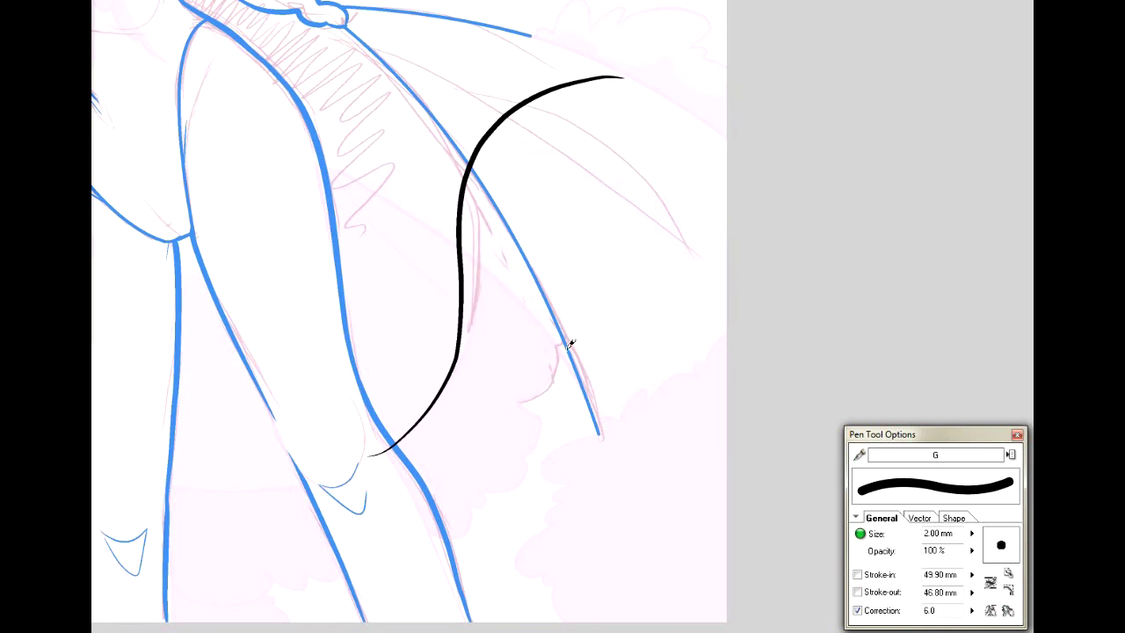
mouse_move(519, 401)
left_mouse_down()
mouse_move(548, 388)
mouse_move(567, 335)
left_mouse_up()
key("e")
left_click_drag(364, 447, 387, 452)
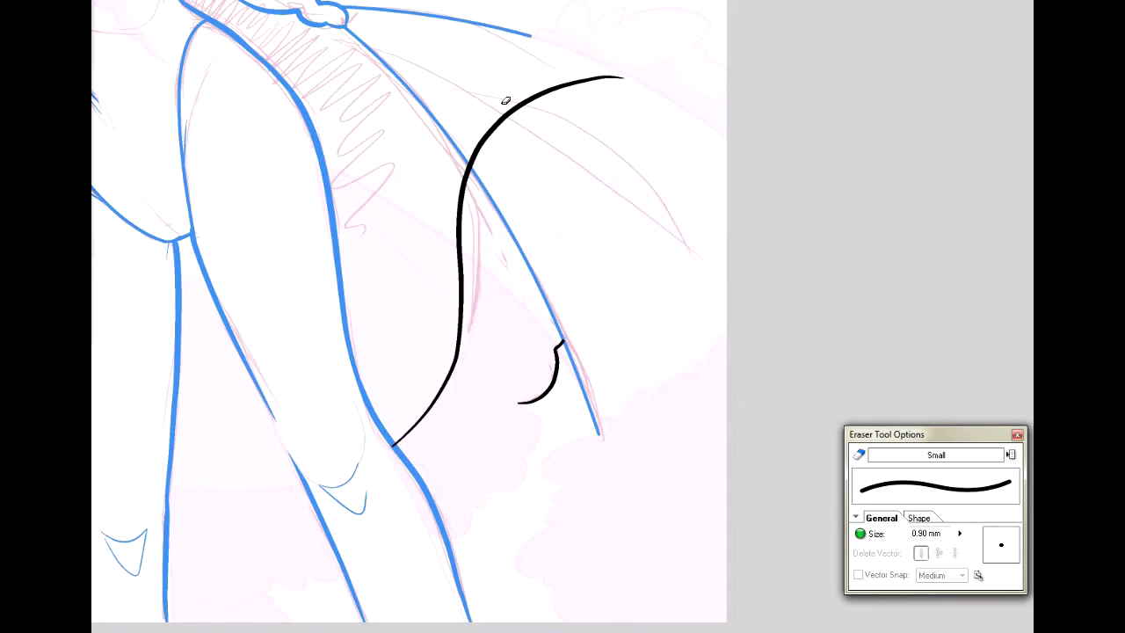
mouse_move(475, 157)
left_mouse_down()
mouse_move(513, 107)
mouse_move(472, 156)
left_mouse_up()
mouse_move(495, 118)
left_mouse_down()
mouse_move(567, 70)
mouse_move(517, 106)
mouse_move(648, 69)
mouse_move(582, 79)
left_mouse_up()
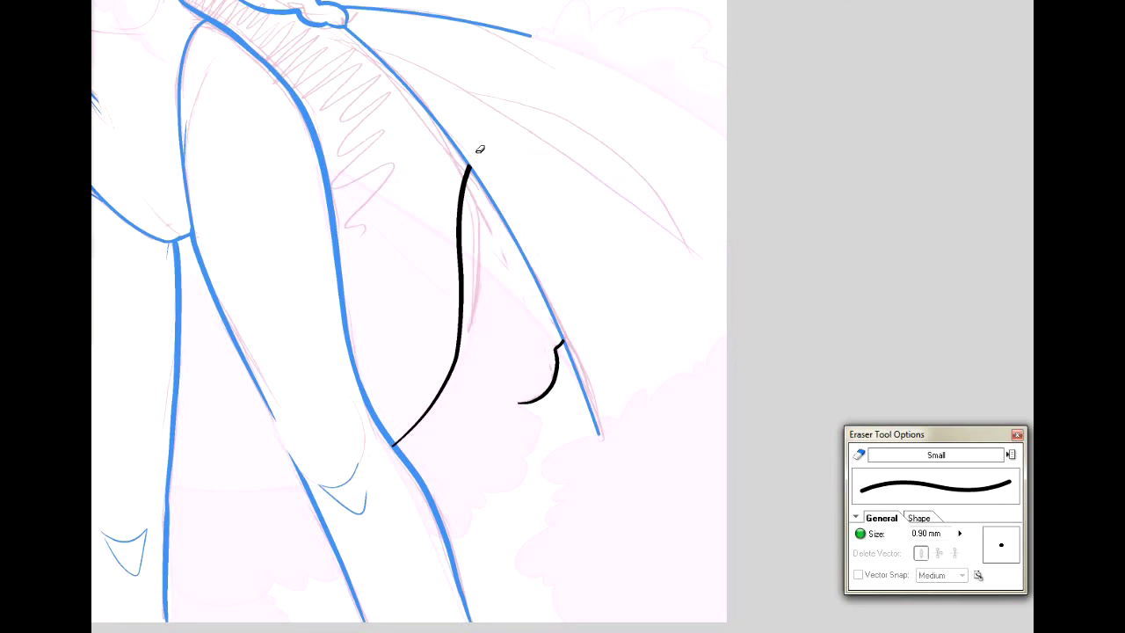
Step: Ink two thin fold lines with the pen across the upper cape, following the sketch away from the braid's tip
key("p")
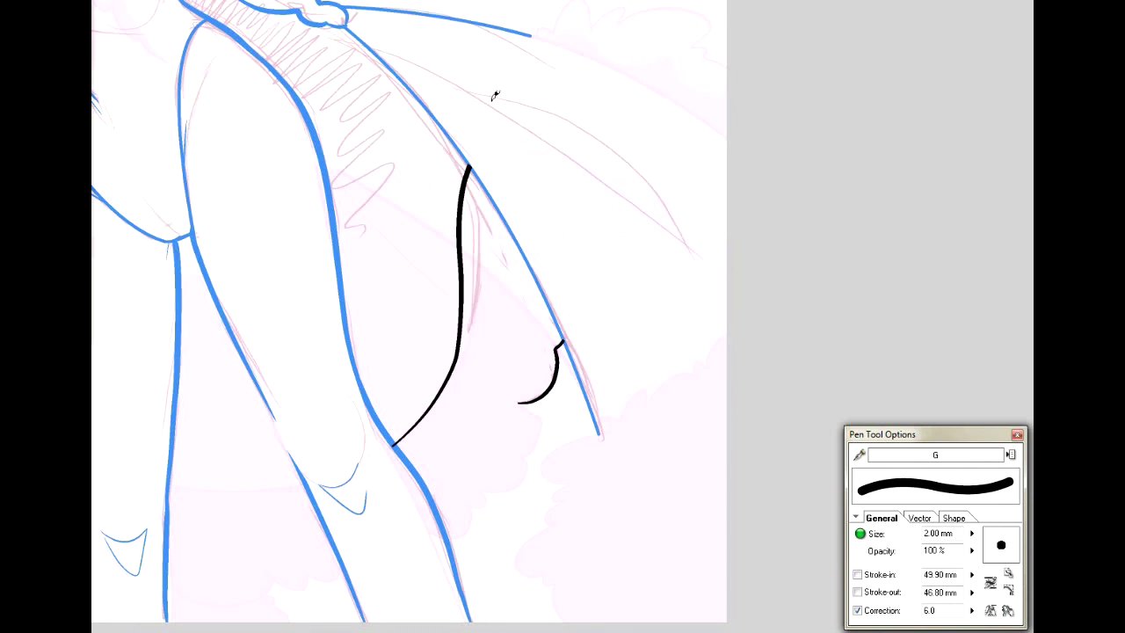
left_click_drag(360, 31, 630, 177)
mouse_move(442, 64)
left_mouse_down()
mouse_move(644, 117)
mouse_move(681, 196)
left_mouse_up()
Step: Ink over the small scallop where the braid meets the bust and merge the new layer into the line art
mouse_move(193, 88)
left_mouse_down()
mouse_move(876, 344)
mouse_move(975, 365)
mouse_move(723, 465)
mouse_move(669, 590)
left_mouse_up()
mouse_move(439, 125)
left_mouse_down()
mouse_move(439, 63)
mouse_move(357, 68)
mouse_move(266, 19)
left_mouse_up()
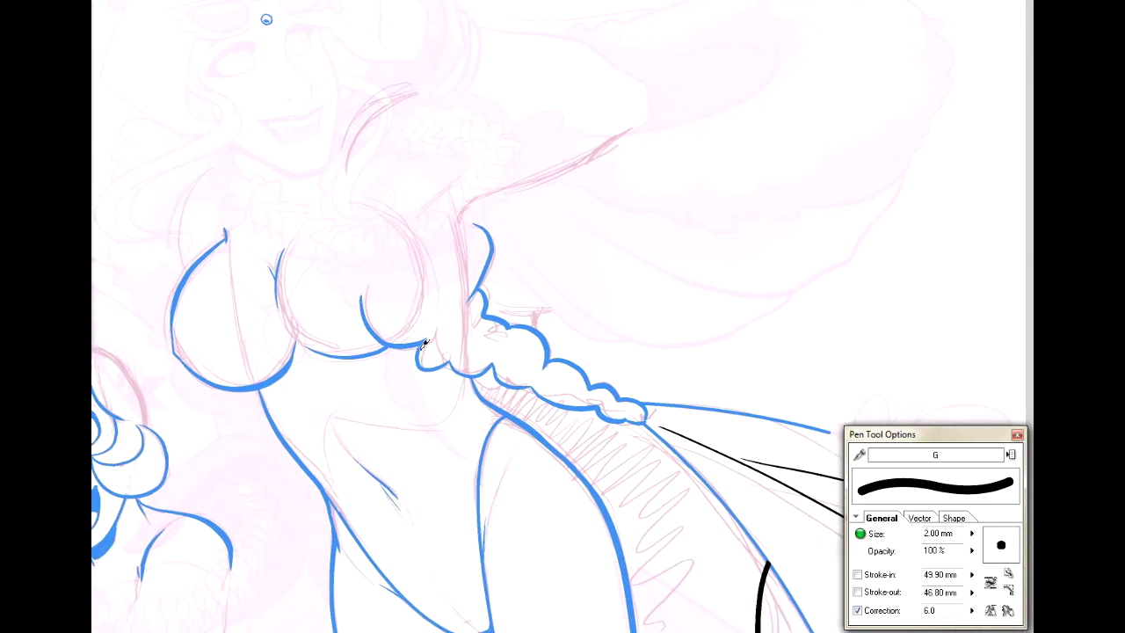
mouse_move(421, 349)
left_mouse_down()
mouse_move(443, 365)
mouse_move(421, 354)
mouse_move(438, 364)
mouse_move(453, 354)
left_mouse_up()
key("ctrl+z")
key("e")
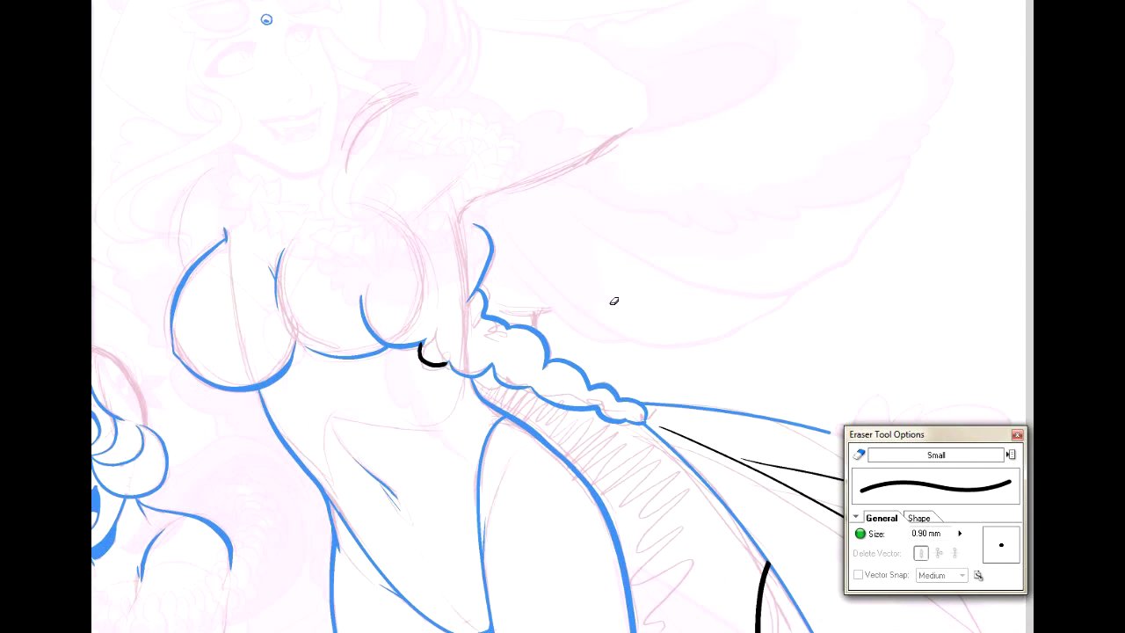
mouse_move(267, 20)
left_mouse_down()
mouse_move(308, 111)
mouse_move(446, 0)
mouse_move(484, 0)
left_mouse_up()
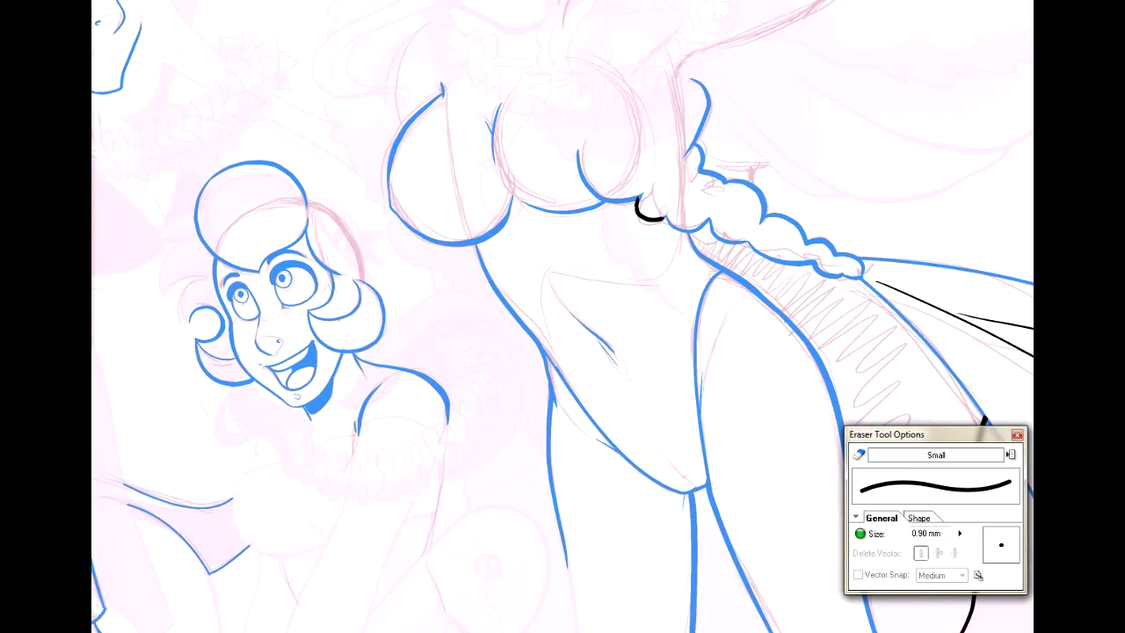
key("ctrl+e")
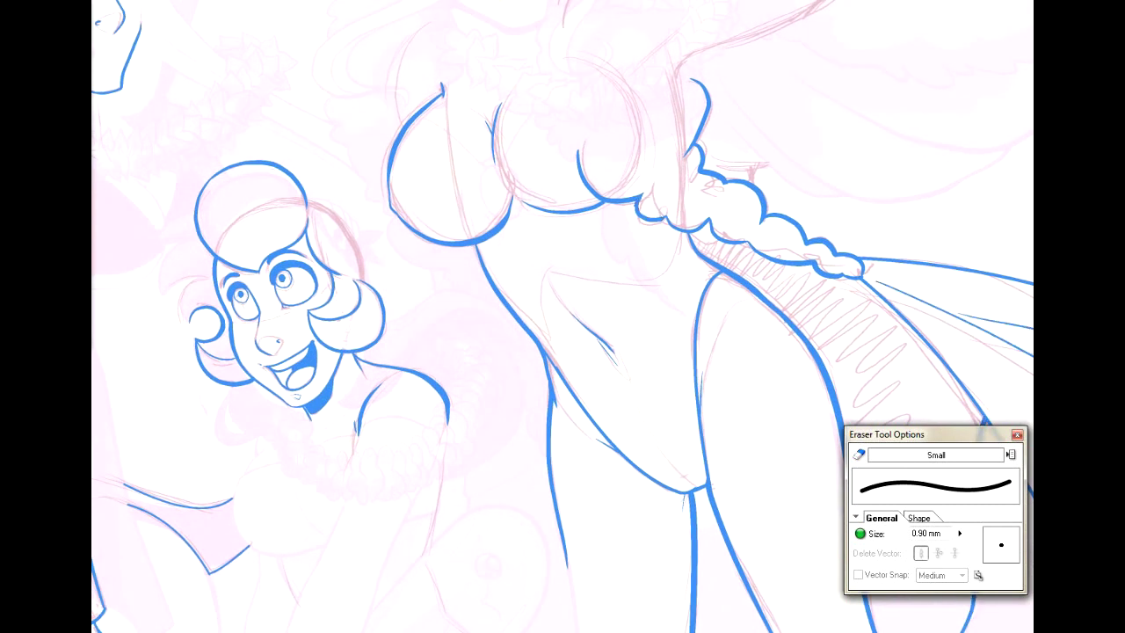
Step: Look over all three figures across the page, comparing the finished line art with the pink sketch beneath it
left_click_drag(615, 369, 584, 298)
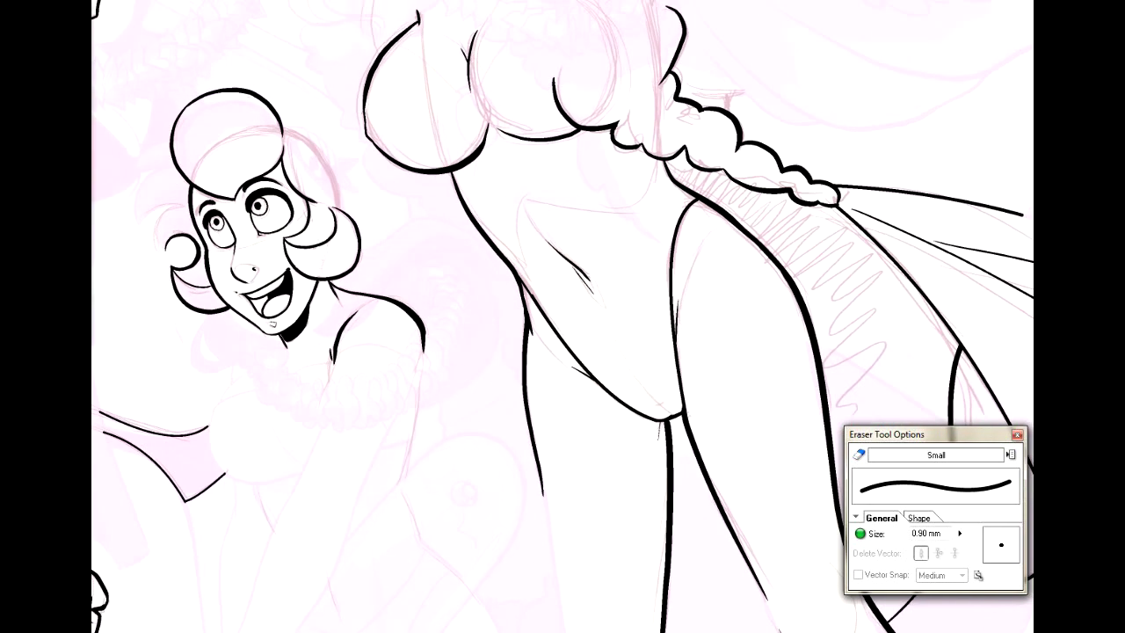
left_click_drag(458, 0, 733, 0)
mouse_move(563, 369)
left_mouse_down()
mouse_move(533, 190)
mouse_move(527, 210)
mouse_move(500, 125)
mouse_move(606, 553)
mouse_move(647, 475)
left_mouse_up()
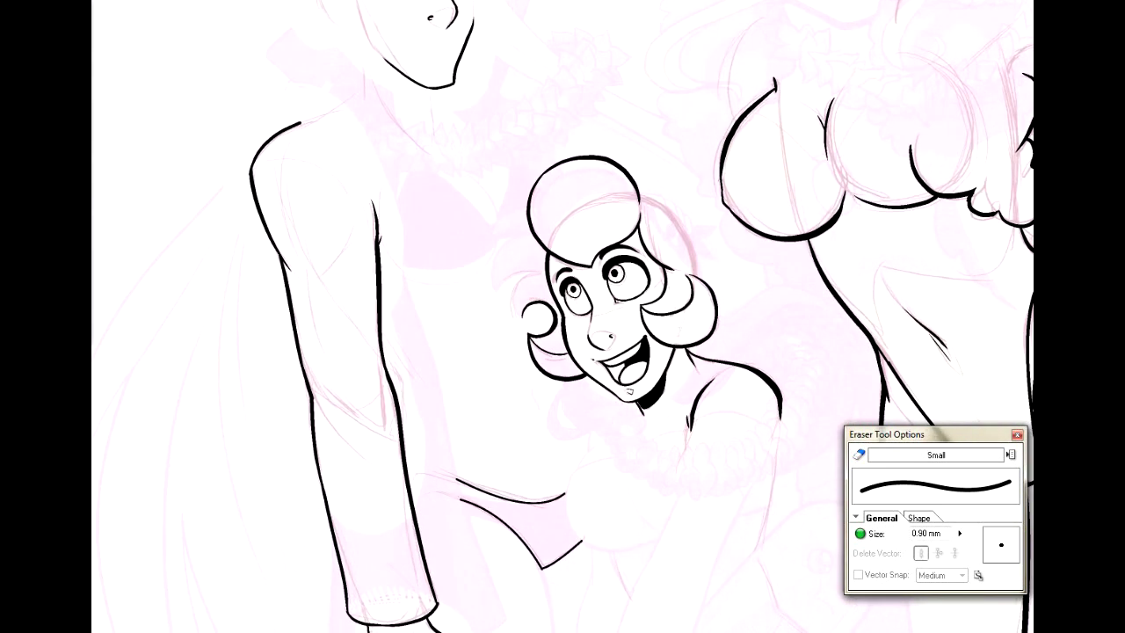
left_click_drag(647, 475, 666, 563)
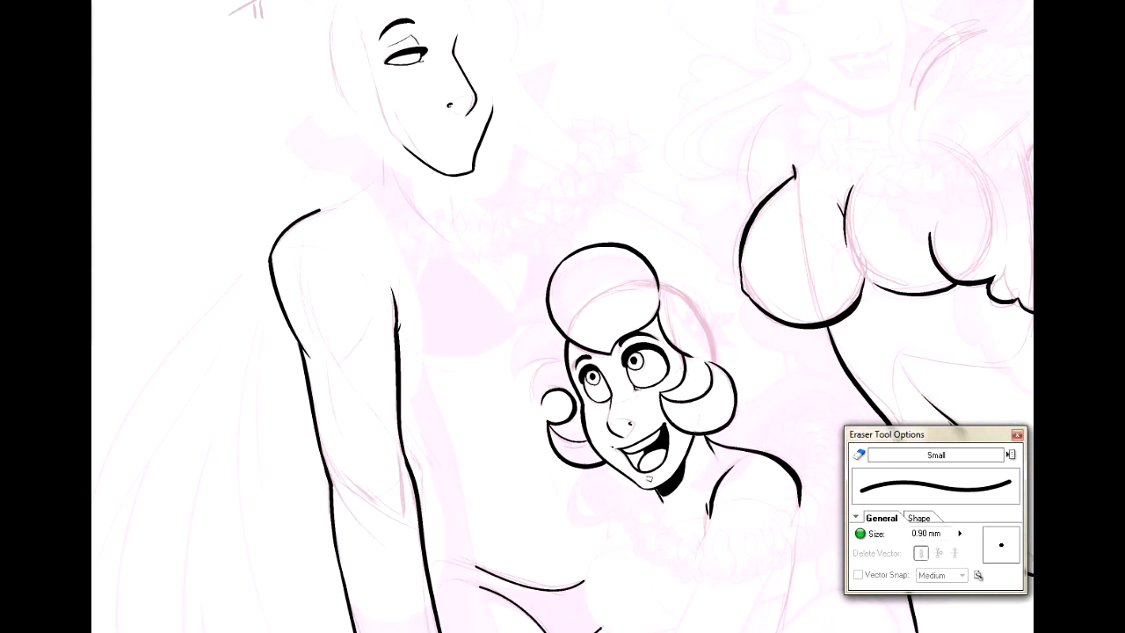
left_click_drag(666, 427, 657, 562)
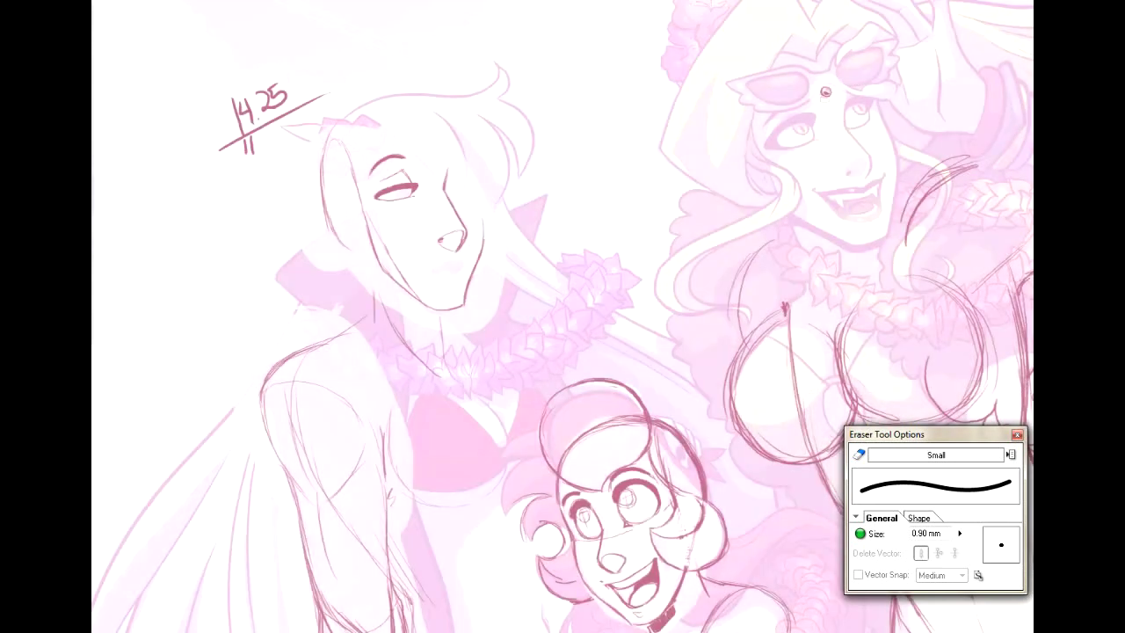
left_click_drag(615, 316, 466, 365)
left_click_drag(677, 404, 278, 105)
scroll(563, 317, "down", 5)
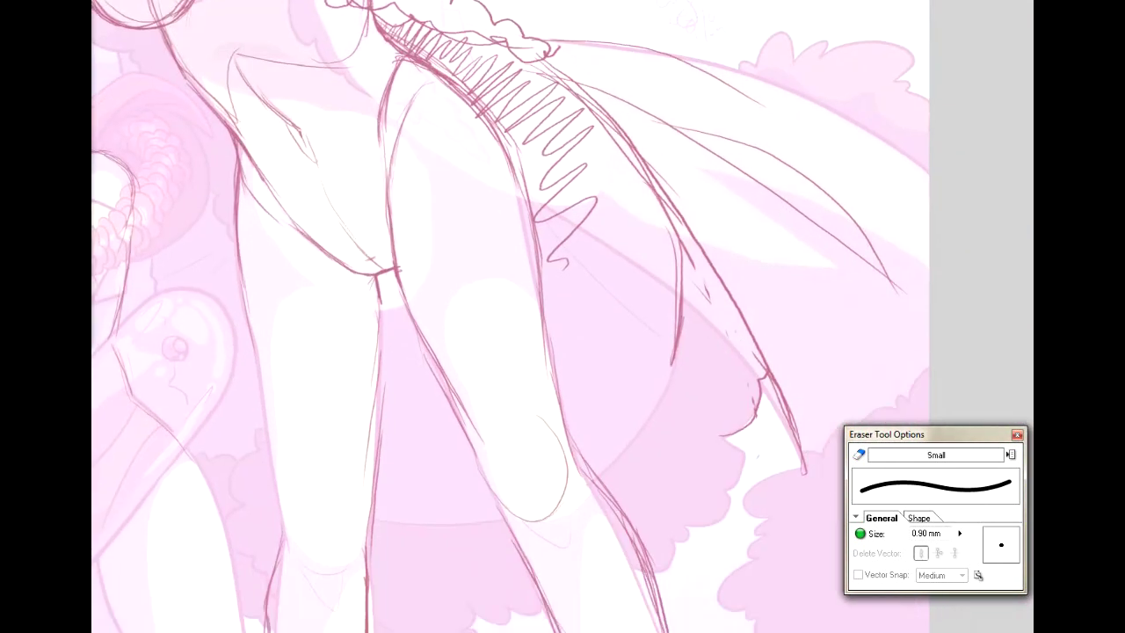
scroll(563, 317, "left", 6)
scroll(563, 317, "down", 8)
scroll(563, 317, "up", 12)
scroll(563, 316, "left", 5)
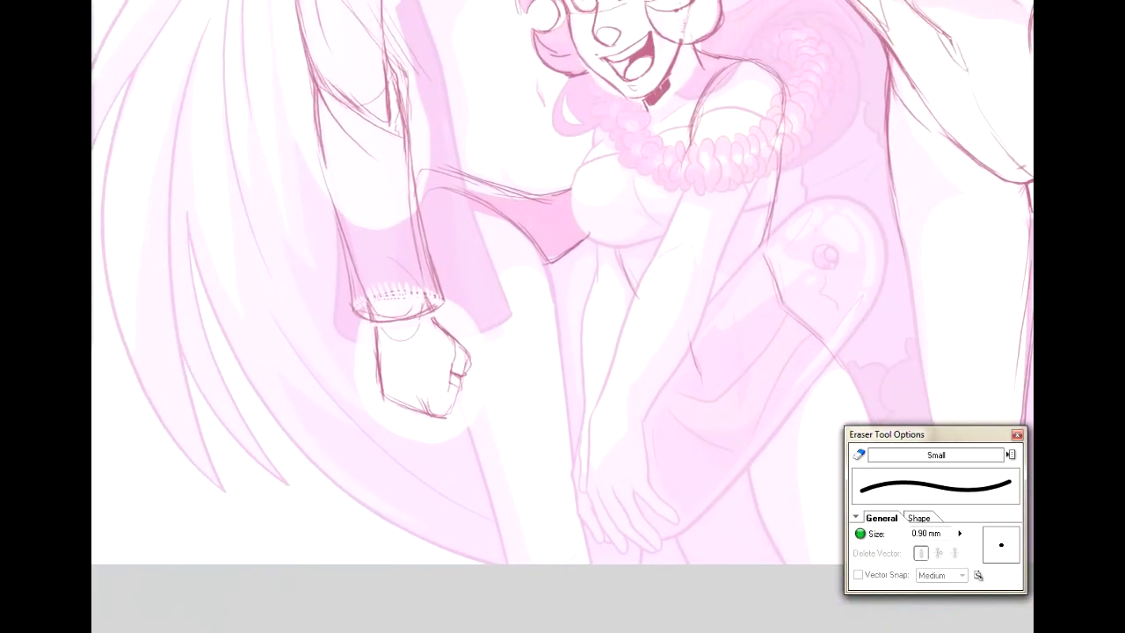
scroll(562, 317, "right", 3)
scroll(563, 317, "right", 2)
scroll(562, 317, "up", 1)
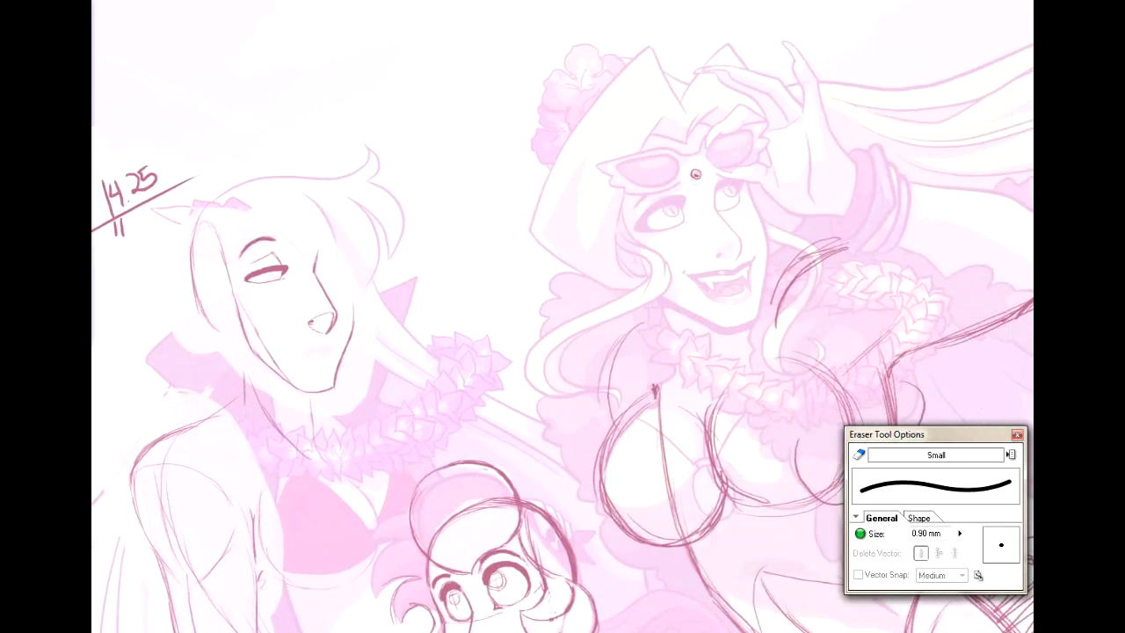
scroll(697, 174, "down", 4)
scroll(697, 174, "right", 4)
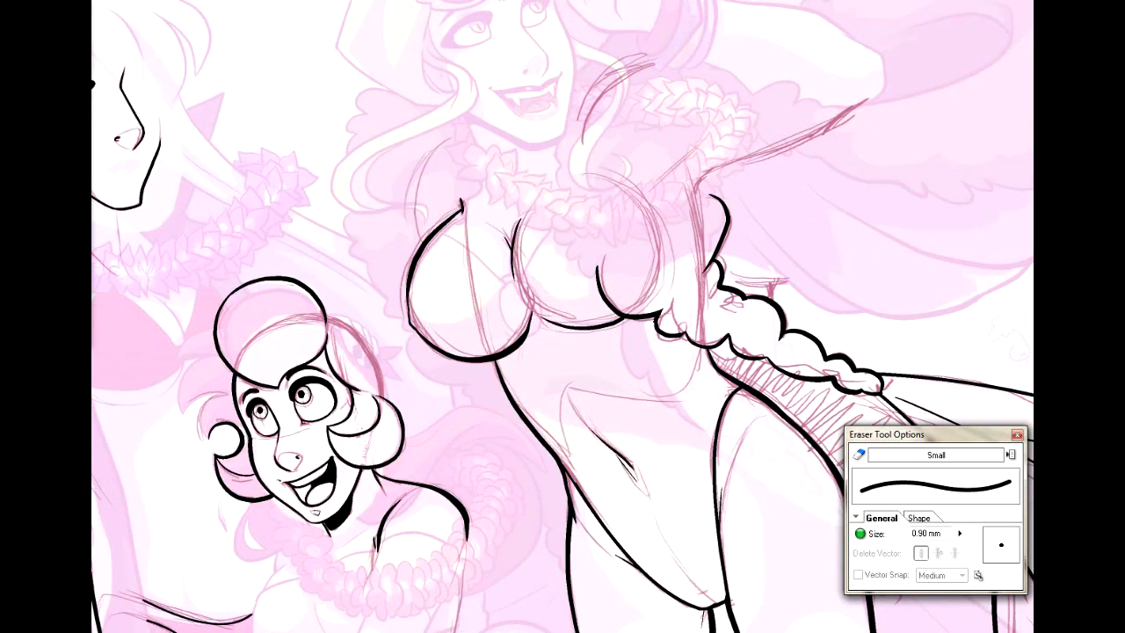
scroll(563, 317, "down", 6)
scroll(563, 317, "right", 3)
scroll(563, 317, "up", 5)
scroll(563, 316, "left", 11)
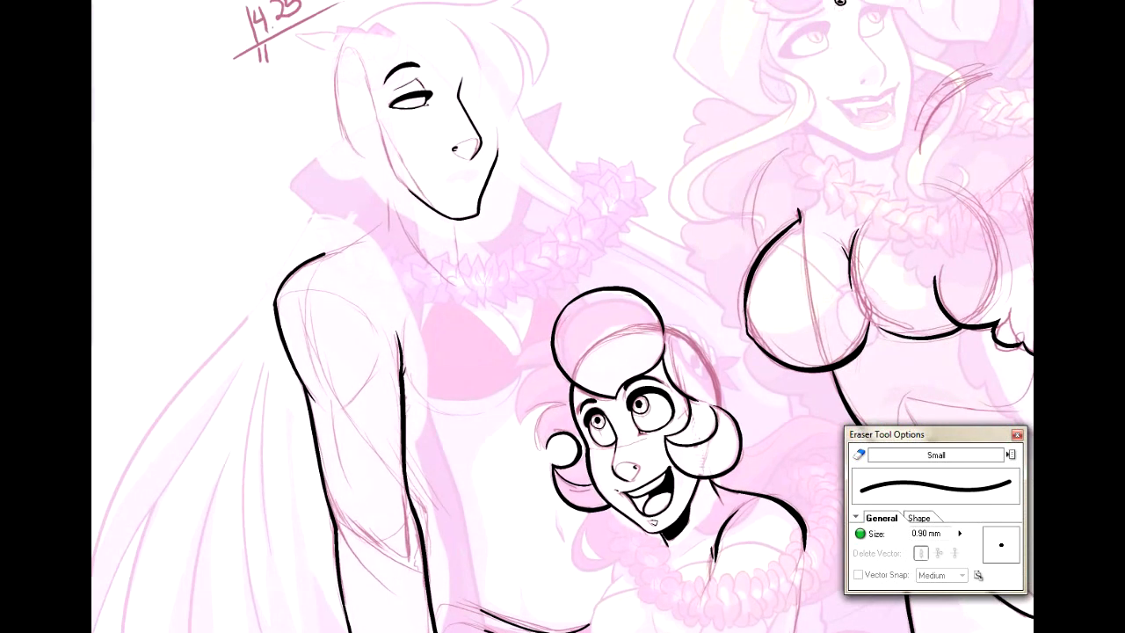
Step: Export the entire page as a Photoshop image at 4275 by 3300 pixels, 300 dpi, in Monochrome 2 Gradation with only finish content
key("alt+f")
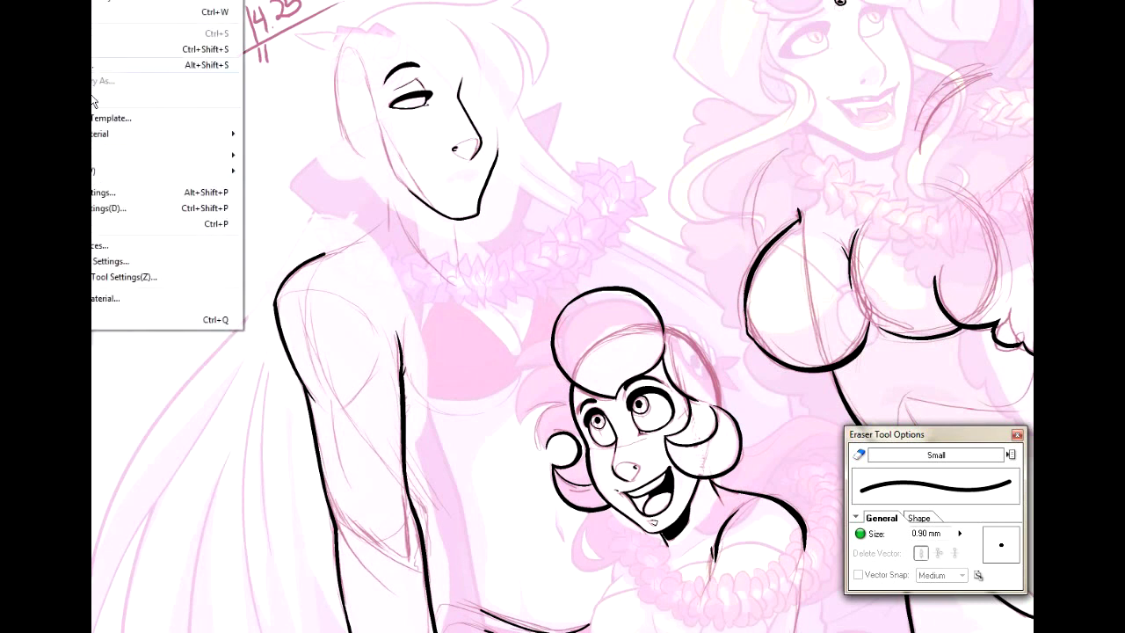
mouse_move(139, 171)
left_click(274, 174)
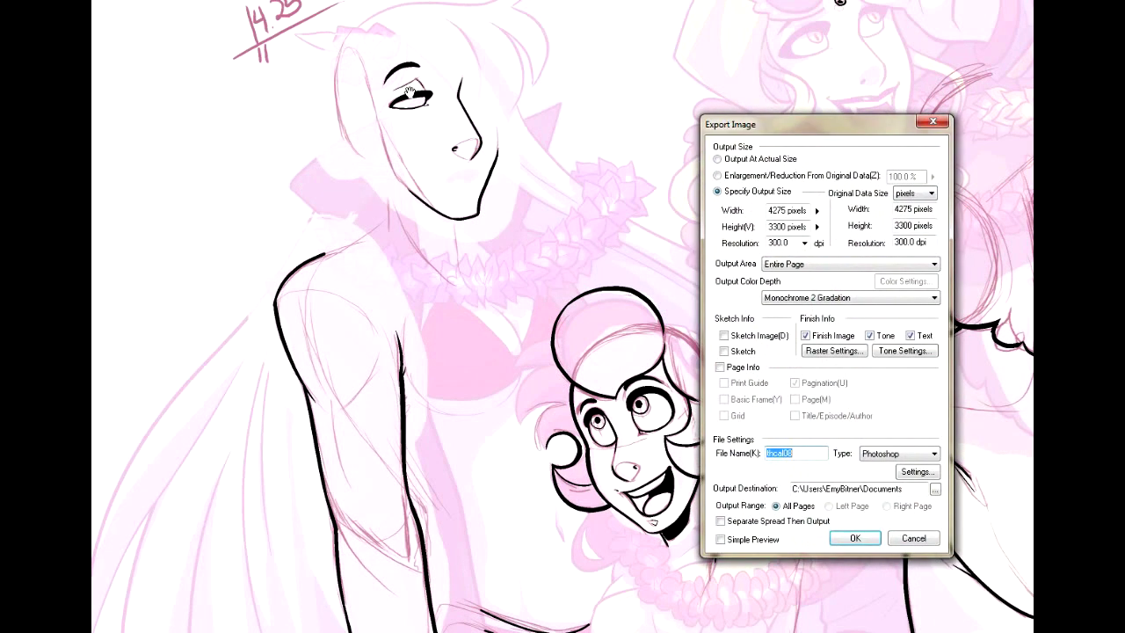
left_click(851, 538)
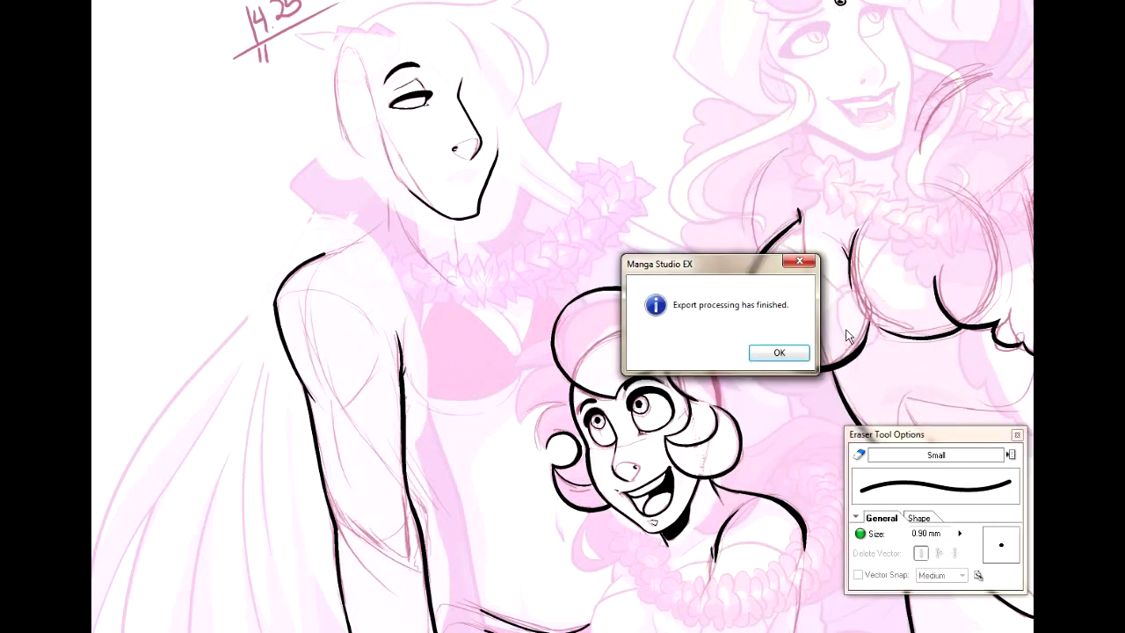
left_click(779, 352)
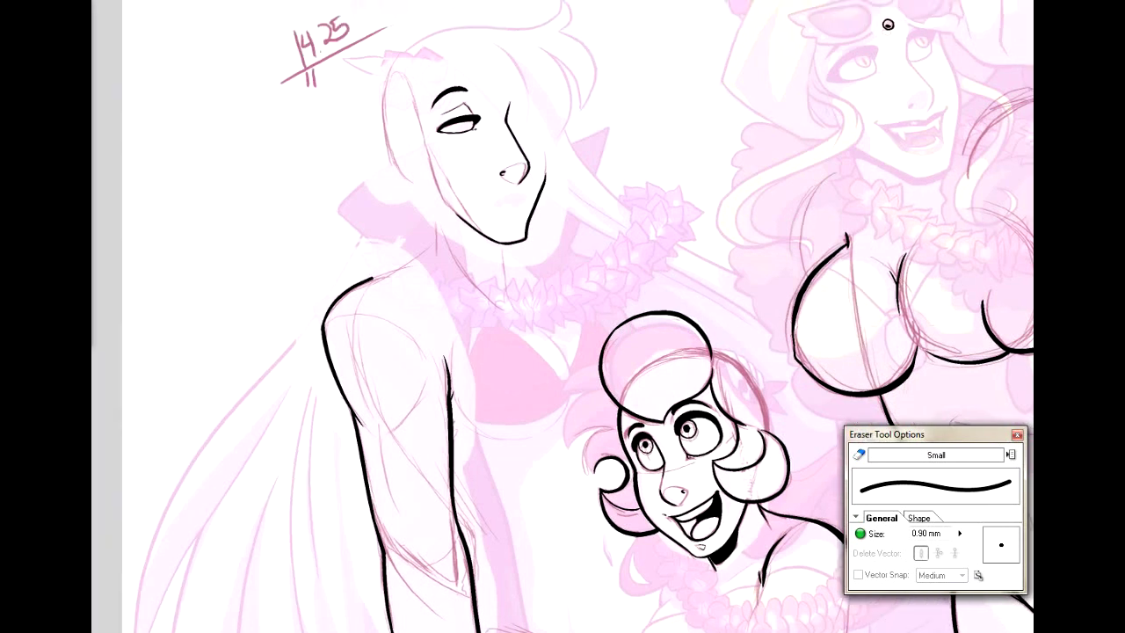